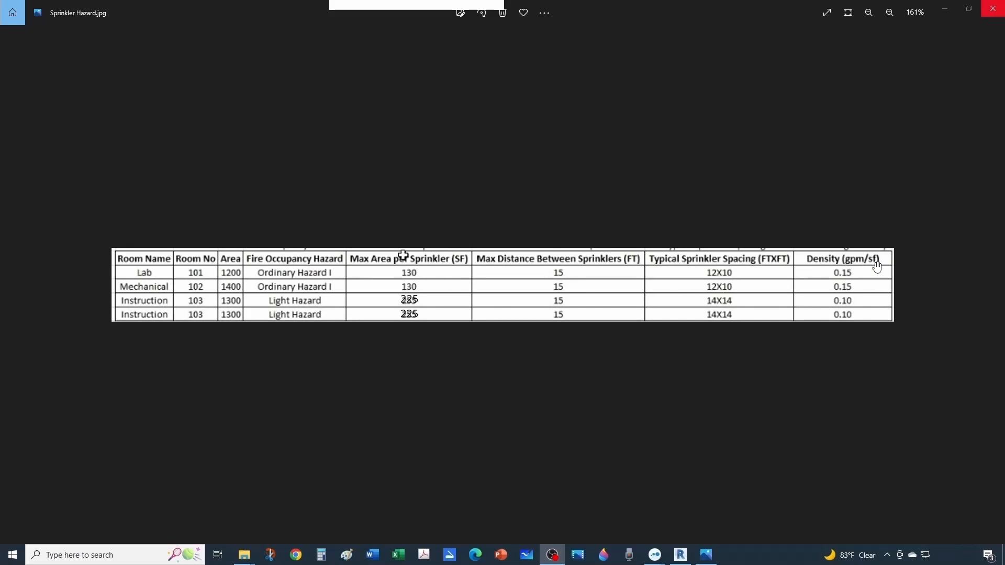
# Step: Switch from the hazard table image to Revit and create a new project from the Plumbing-Default.rte template
pyautogui.click(944, 11)
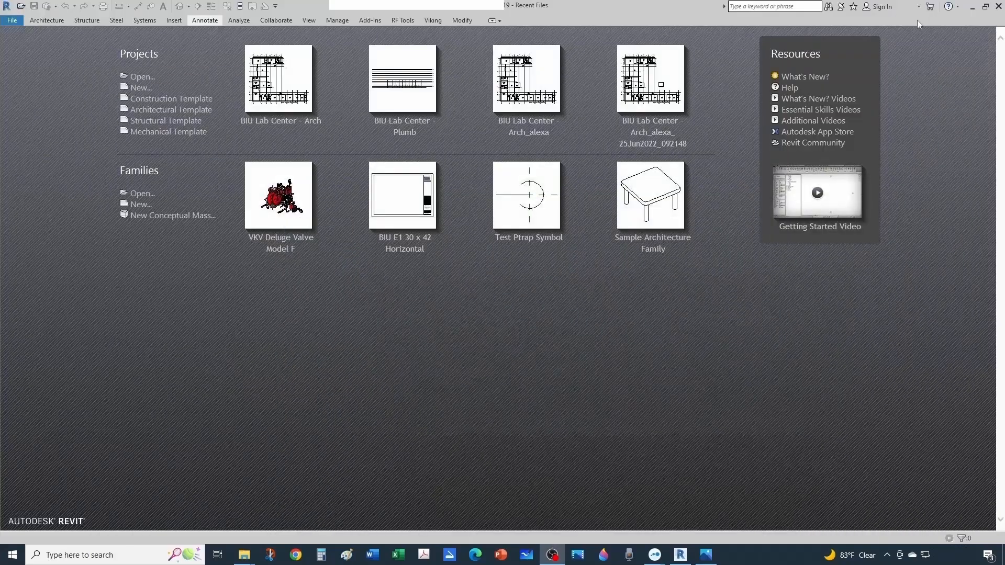
pyautogui.click(14, 21)
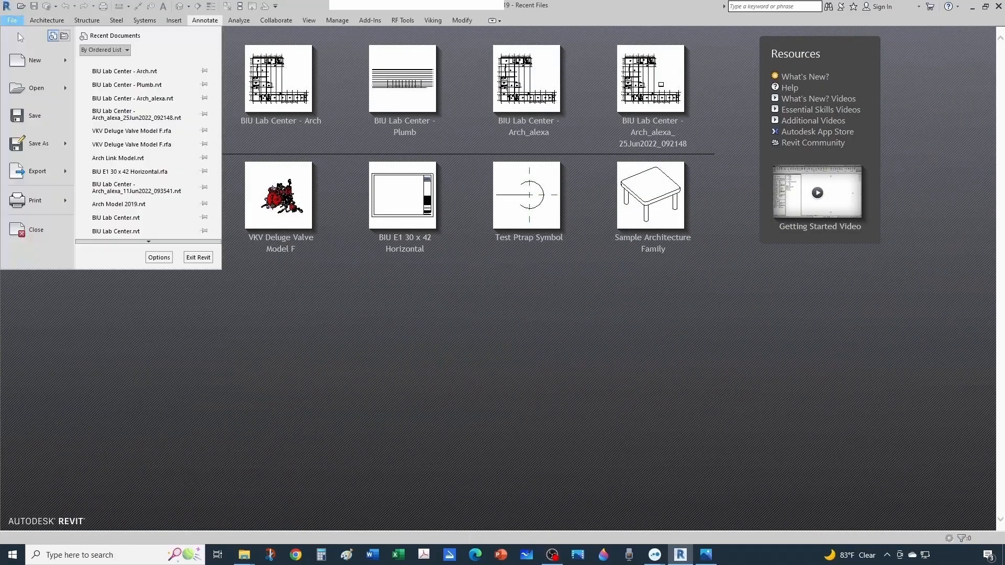
pyautogui.moveTo(34, 60)
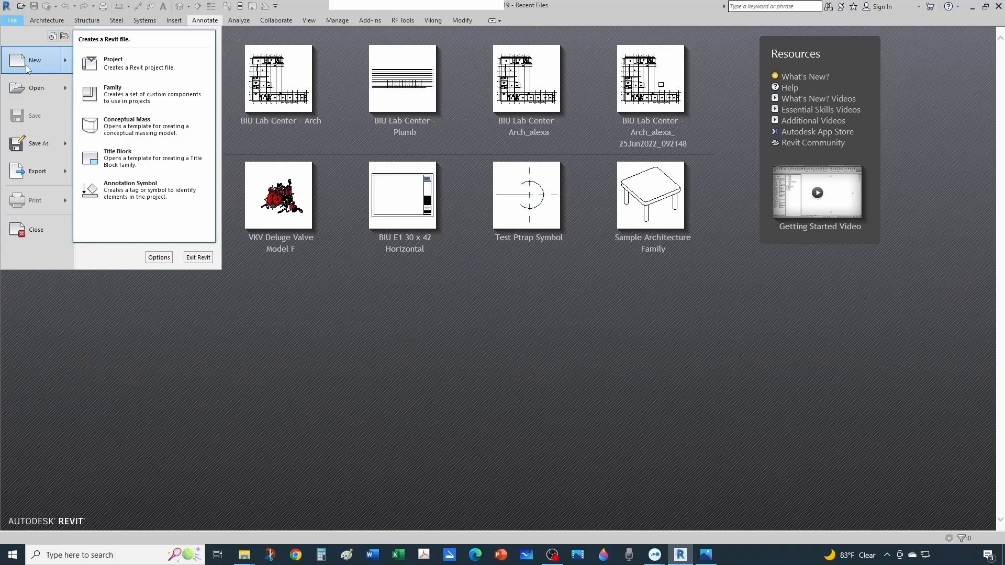
pyautogui.click(138, 71)
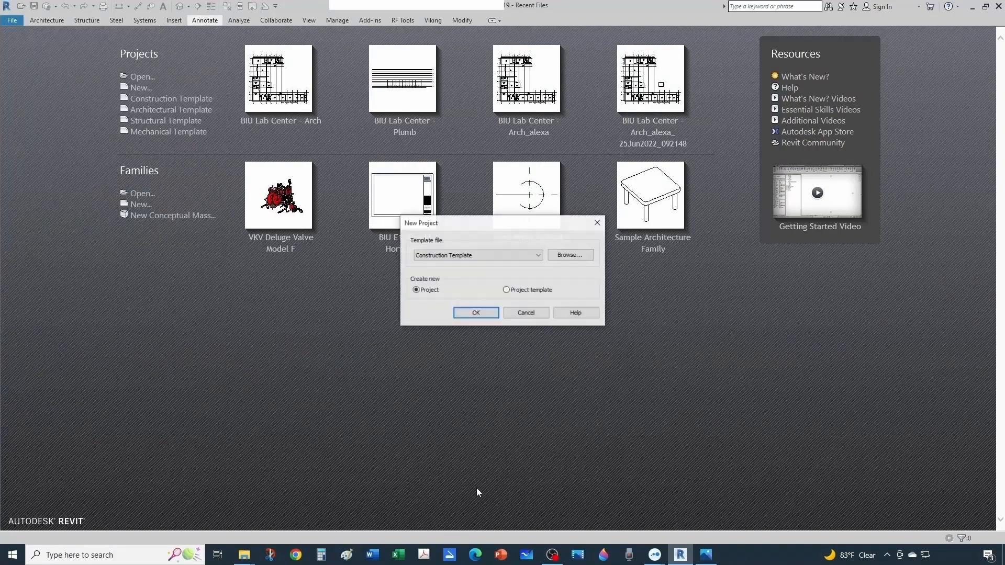
pyautogui.click(537, 256)
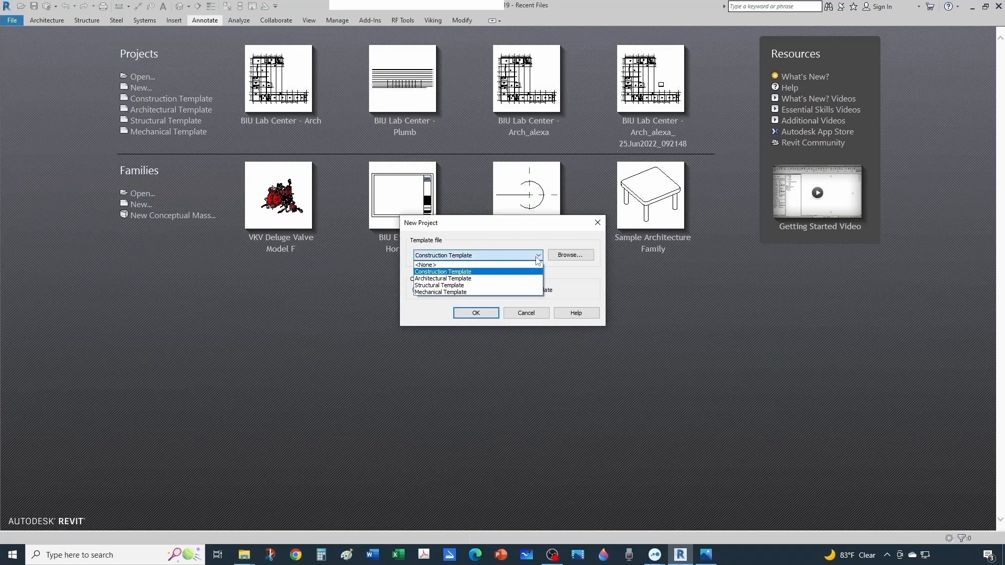
pyautogui.click(564, 254)
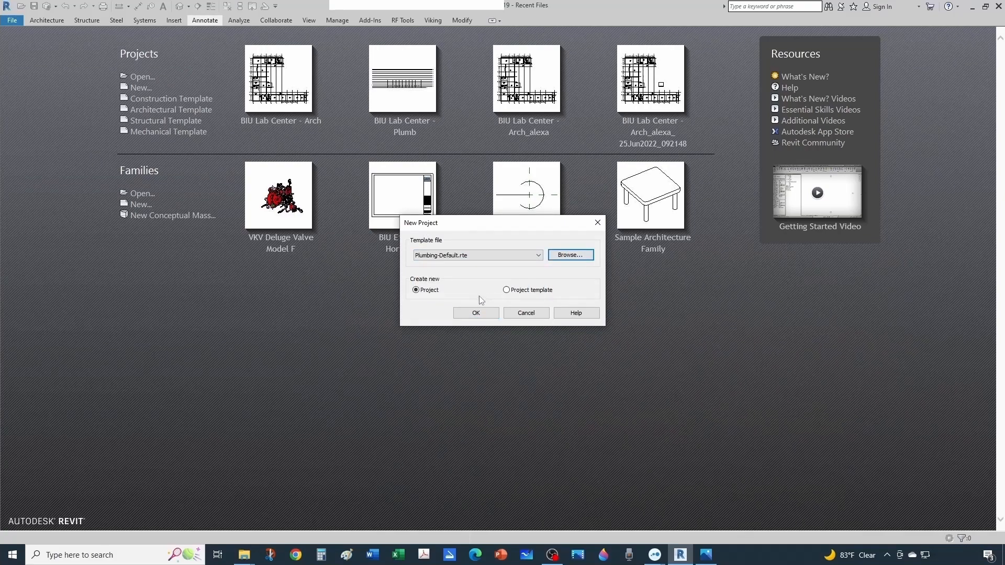
pyautogui.click(476, 312)
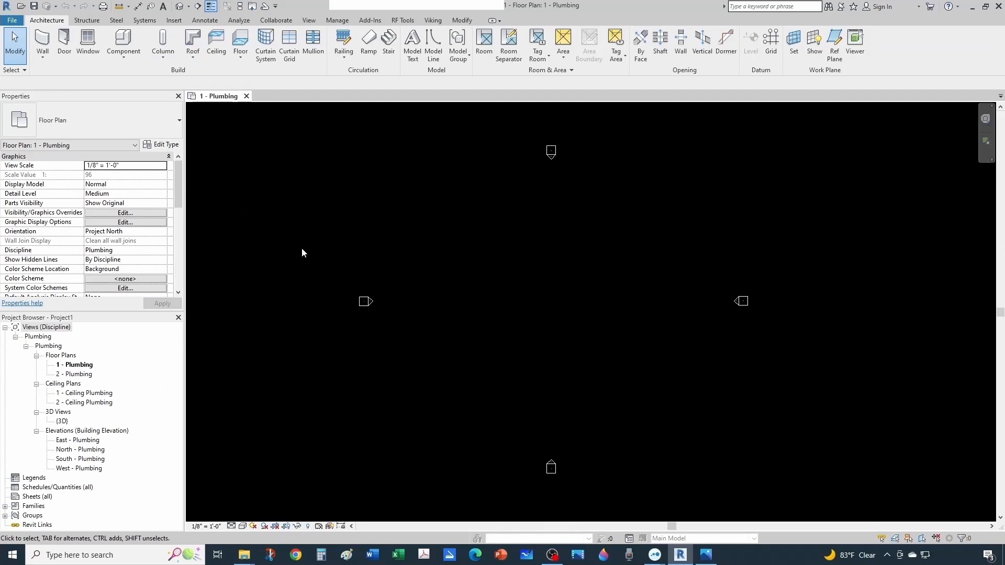
# Step: Link the architectural Revit model BIU Lab Center - Arch.rvt into the project
pyautogui.click(174, 20)
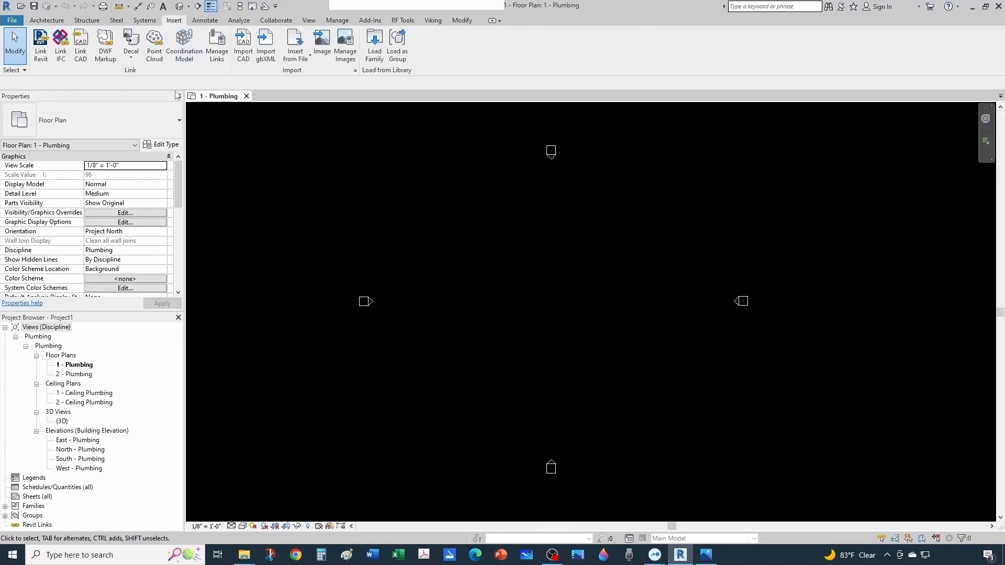
pyautogui.click(41, 46)
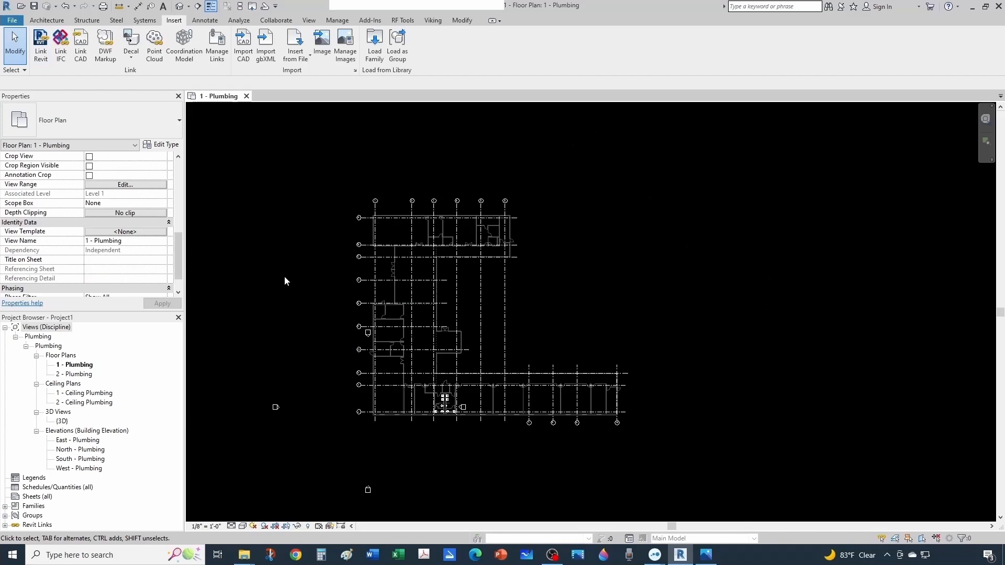
# Step: Turn on the Rooms model category in the 1 - Plumbing floor plan's visibility/graphic overrides
pyautogui.press('v')
pyautogui.press('g')
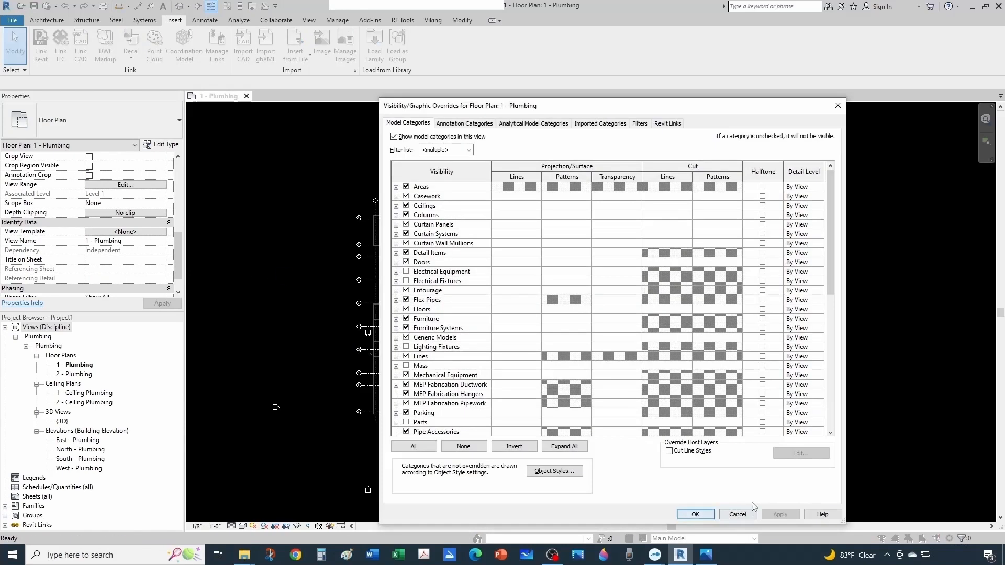
pyautogui.click(440, 274)
pyautogui.press('r')
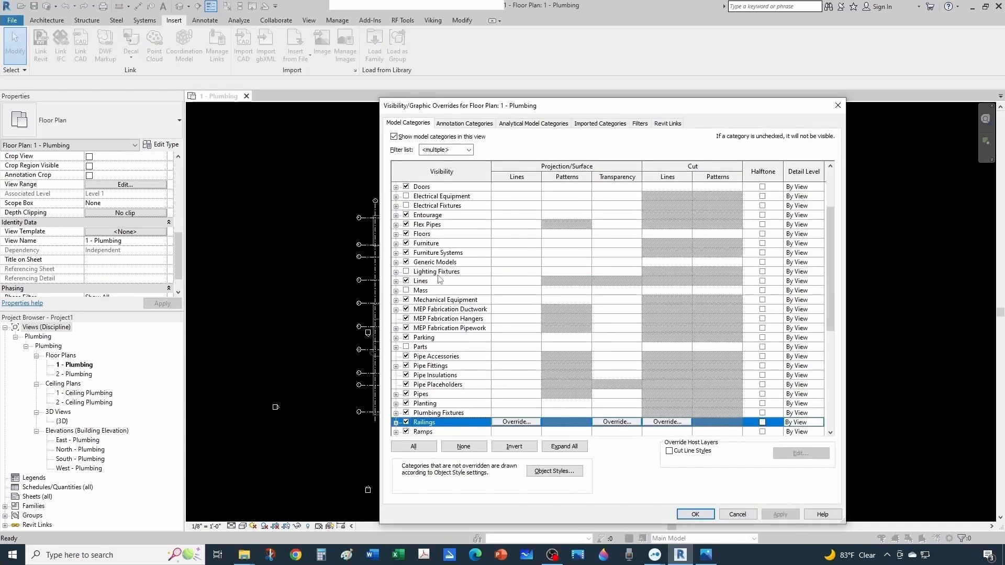
pyautogui.scroll(-3, 444, 283)
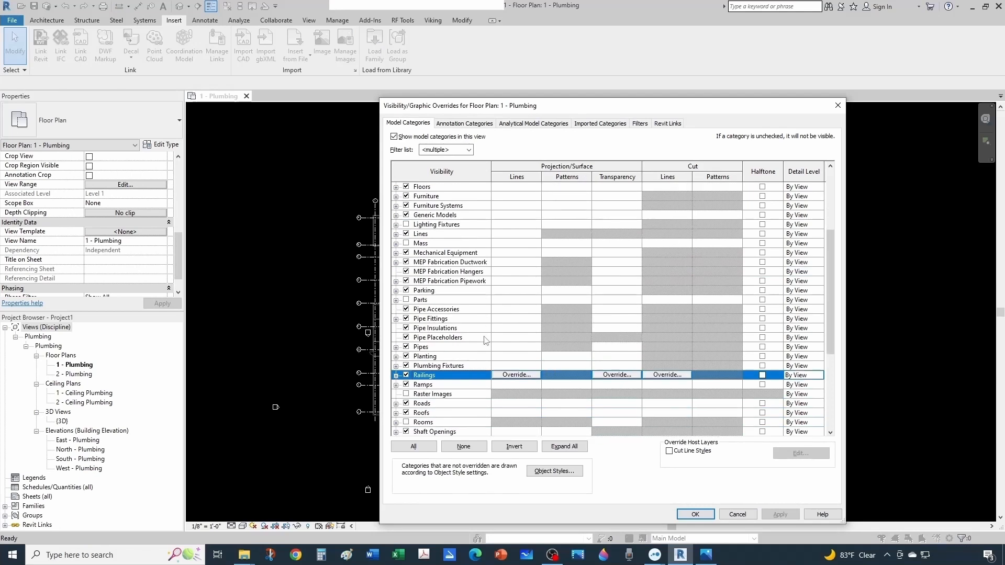
pyautogui.click(406, 414)
pyautogui.click(704, 515)
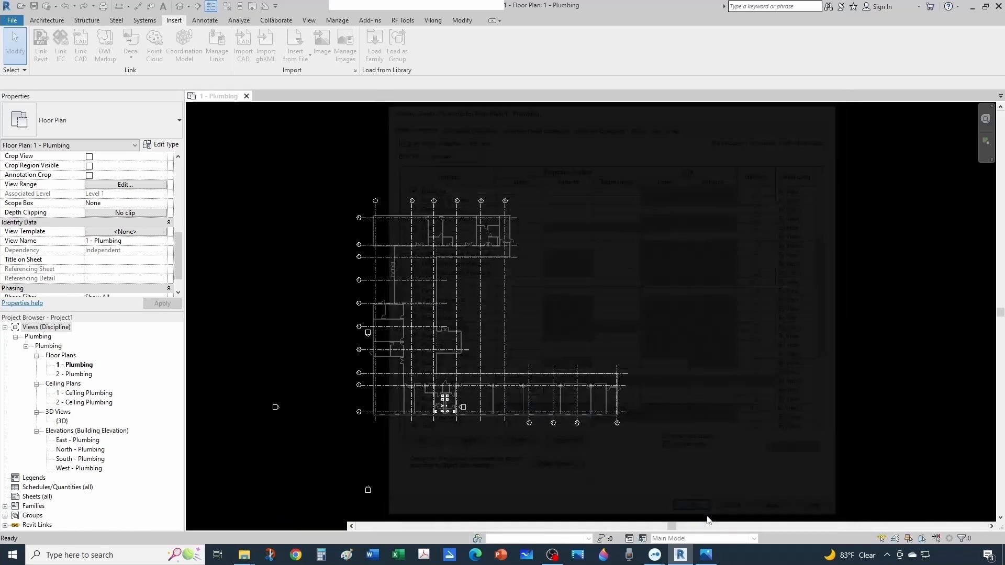
# Step: Check the floor plan's annotation category overrides for the visibility of Room Tags
pyautogui.press('v')
pyautogui.press('g')
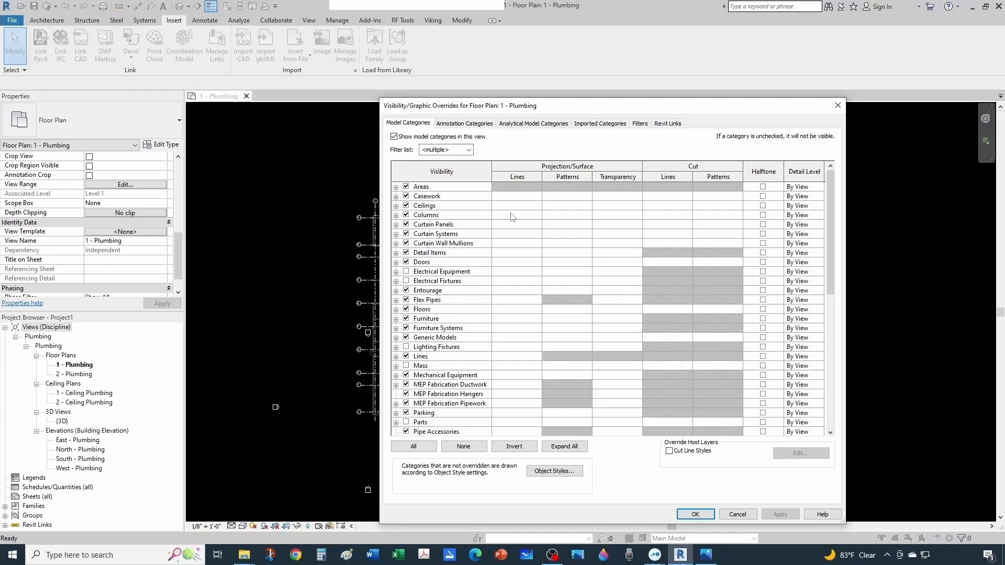
pyautogui.click(462, 124)
pyautogui.click(465, 378)
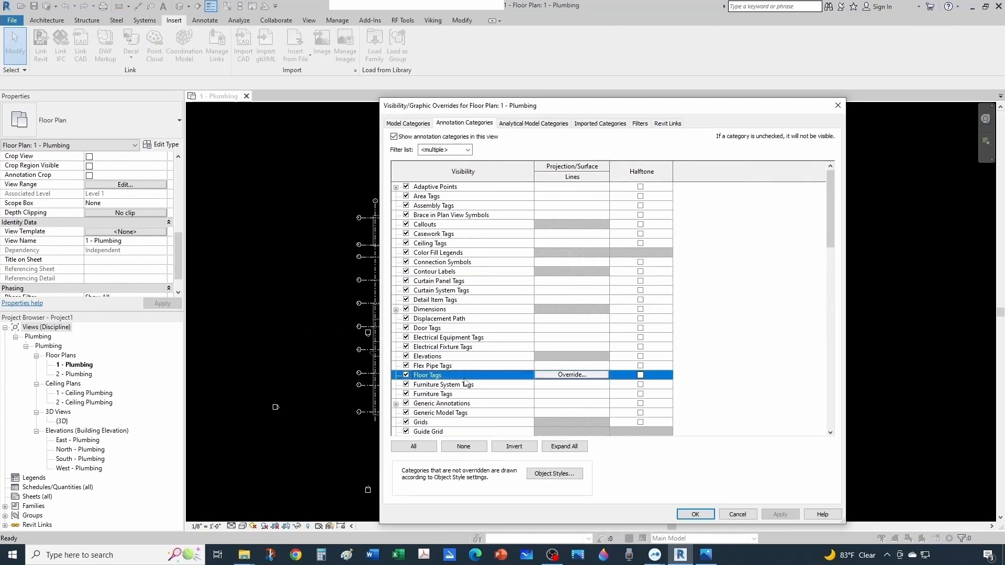
pyautogui.press('r')
pyautogui.scroll(-3, 465, 382)
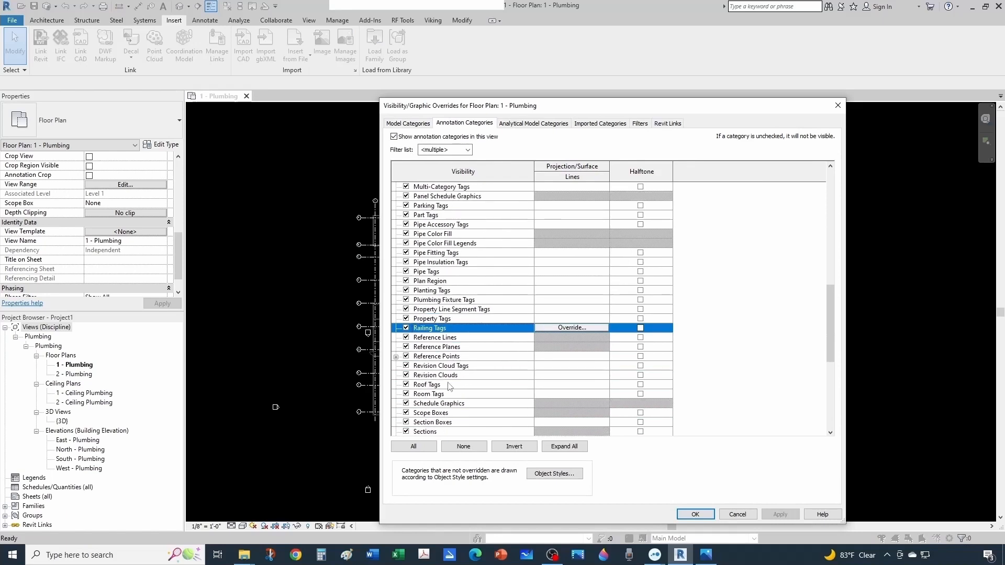
pyautogui.click(838, 106)
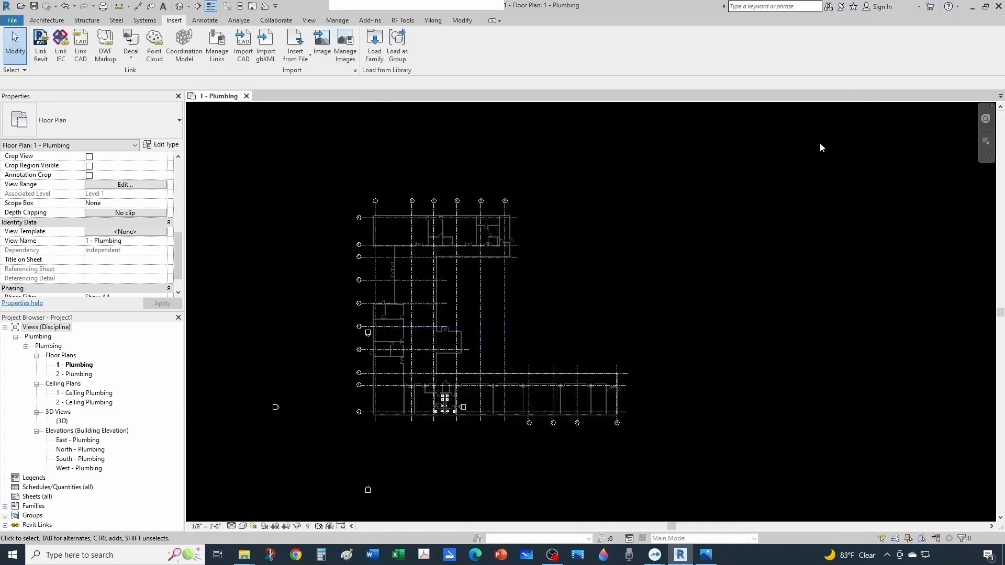
# Step: Tag all untagged rooms in the current view with the Room Tag, including elements from linked files
pyautogui.moveTo(438, 272)
pyautogui.mouseDown(button='middle')
pyautogui.moveTo(476, 258)
pyautogui.moveTo(428, 280)
pyautogui.mouseUp(button='middle')
pyautogui.click(205, 20)
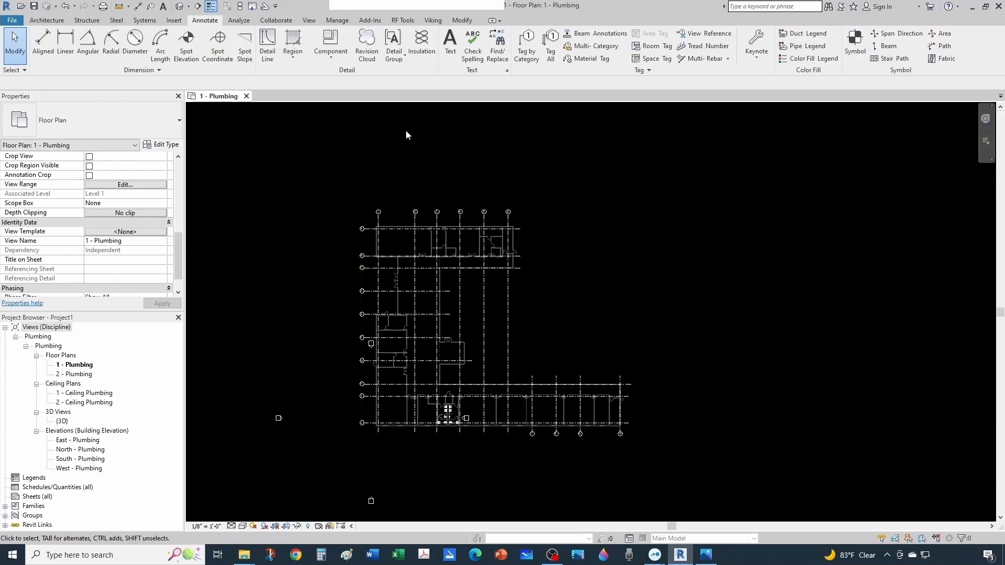
pyautogui.click(551, 45)
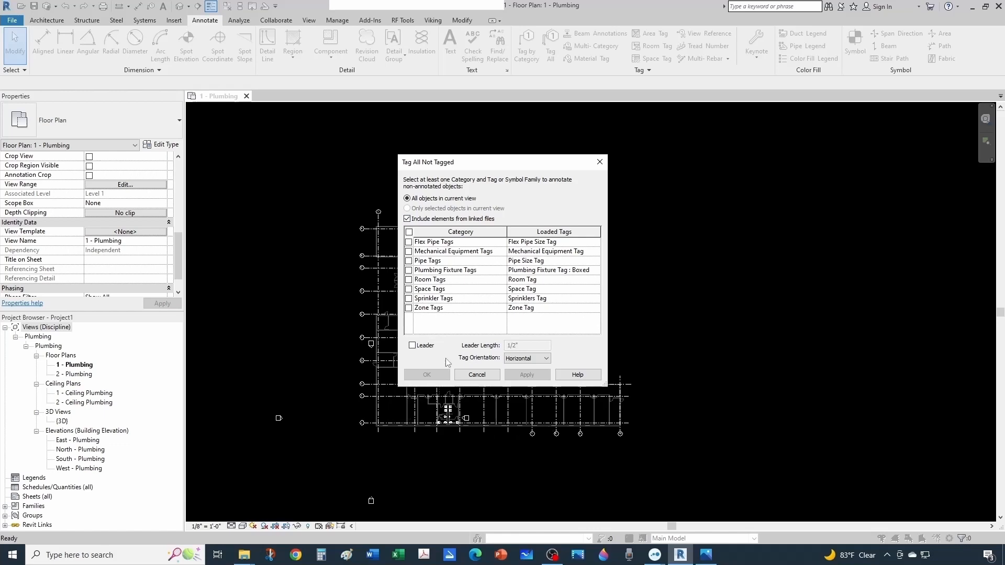
pyautogui.click(409, 279)
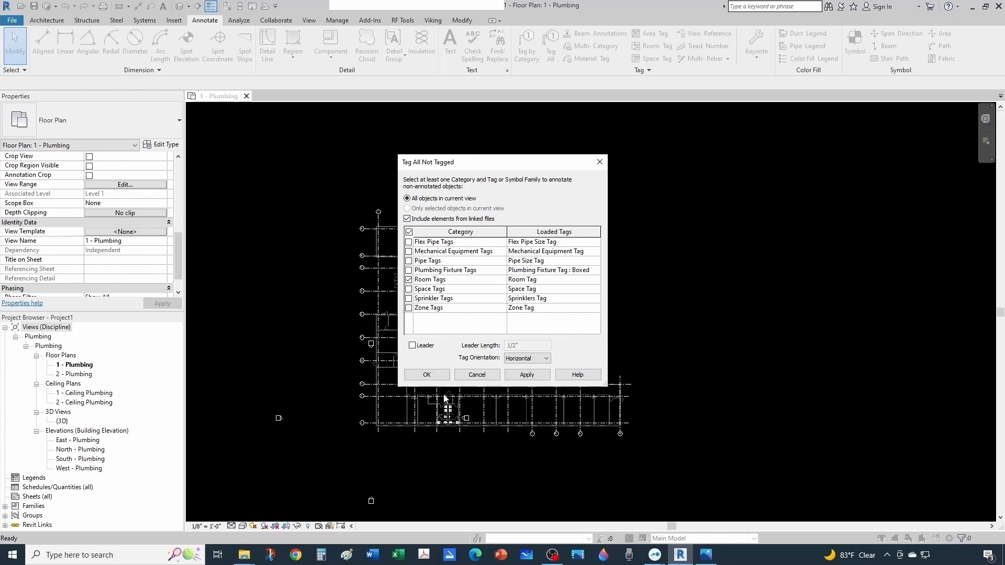
pyautogui.click(432, 375)
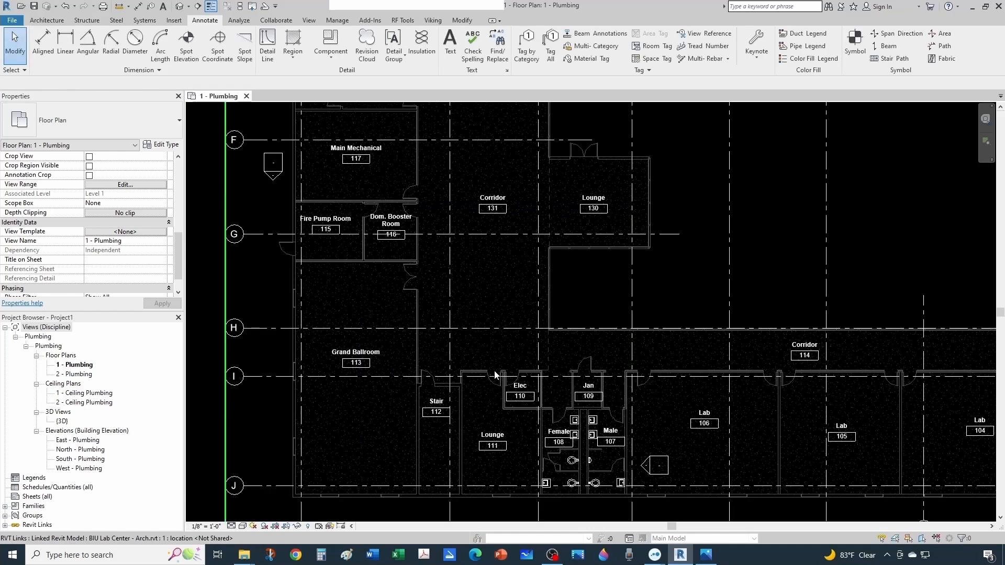
pyautogui.scroll(-1, 495, 375)
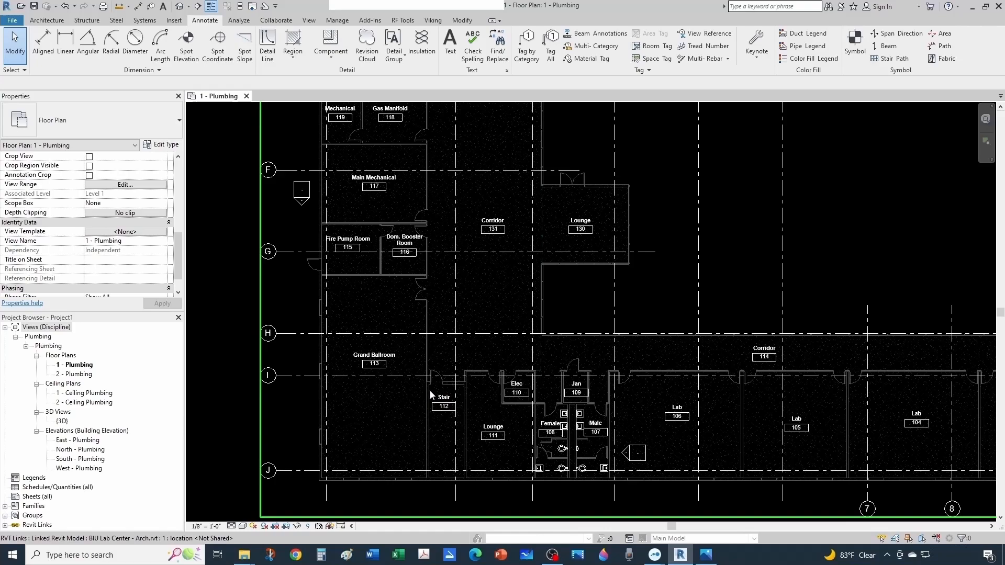
# Step: Review the Sprinkler Hazard.jpg table for the room and hazard columns, then return to the floor plan
pyautogui.click(717, 559)
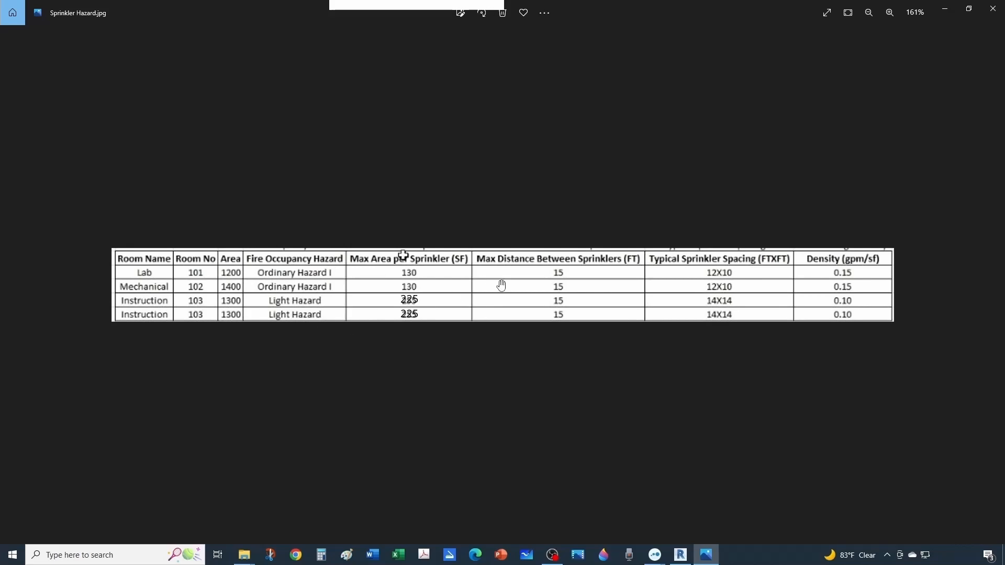
pyautogui.click(947, 15)
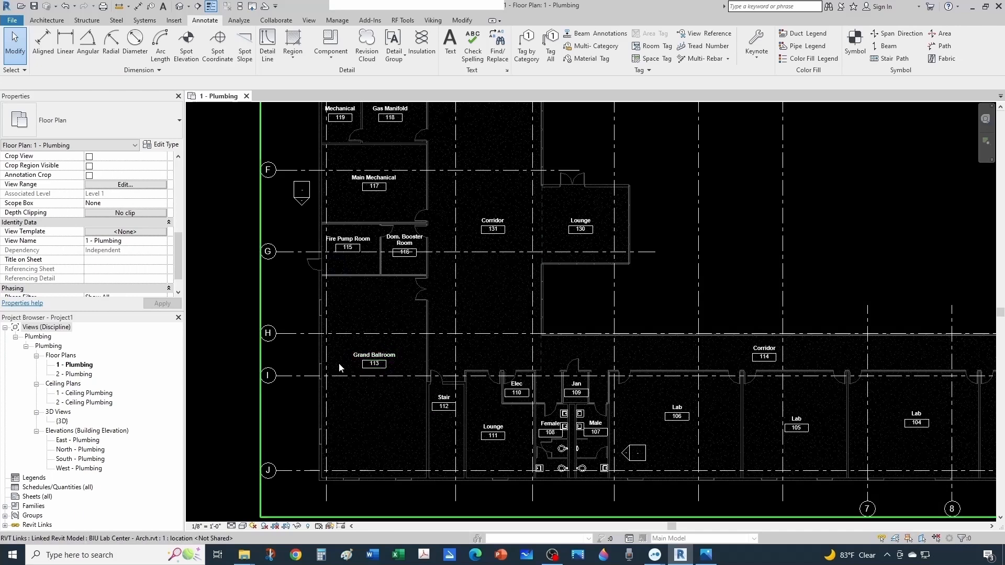
pyautogui.scroll(-1, 393, 320)
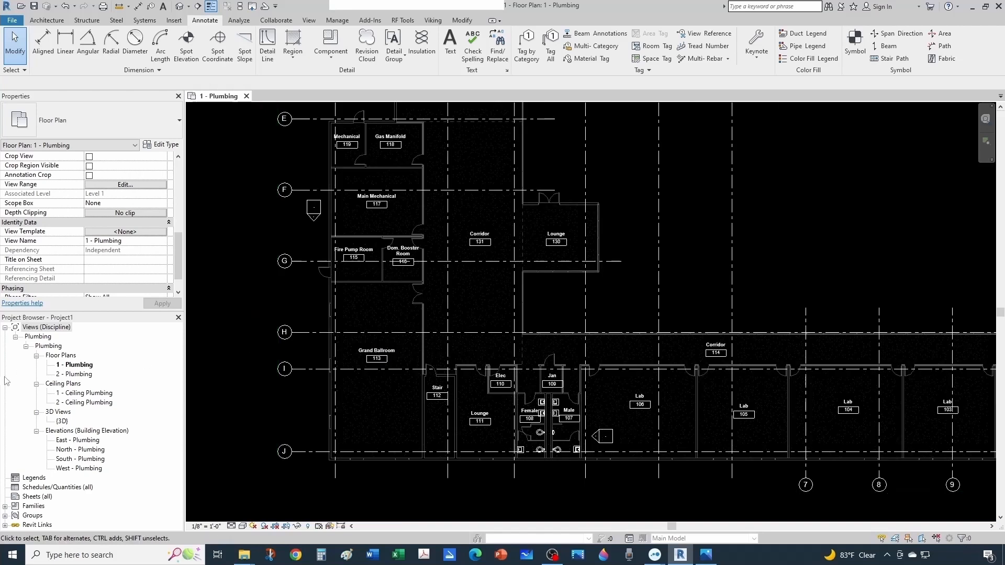
# Step: Create a new building component schedule for the Rooms category, including elements in links
pyautogui.click(50, 488)
pyautogui.rightClick(50, 487)
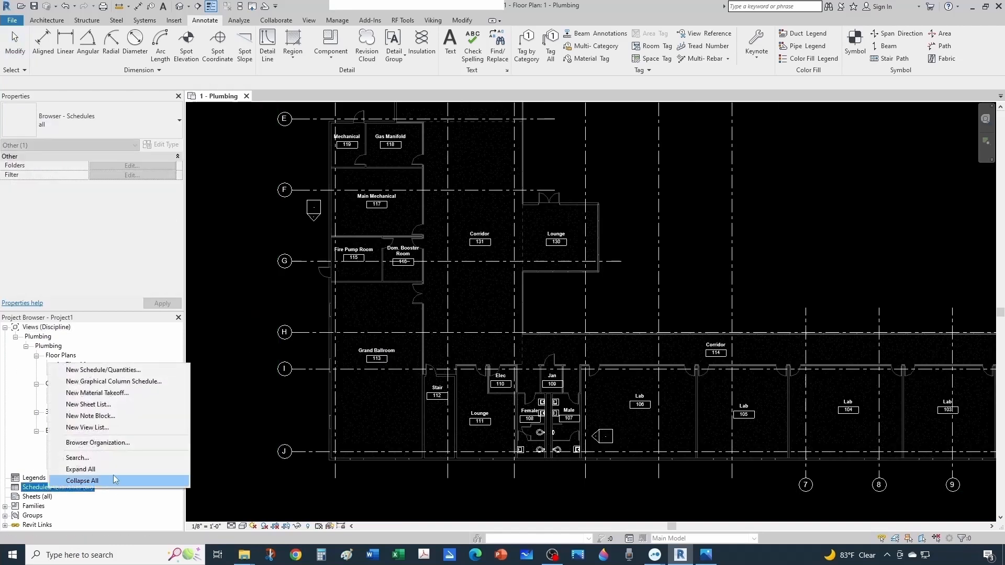
pyautogui.click(96, 372)
pyautogui.click(430, 270)
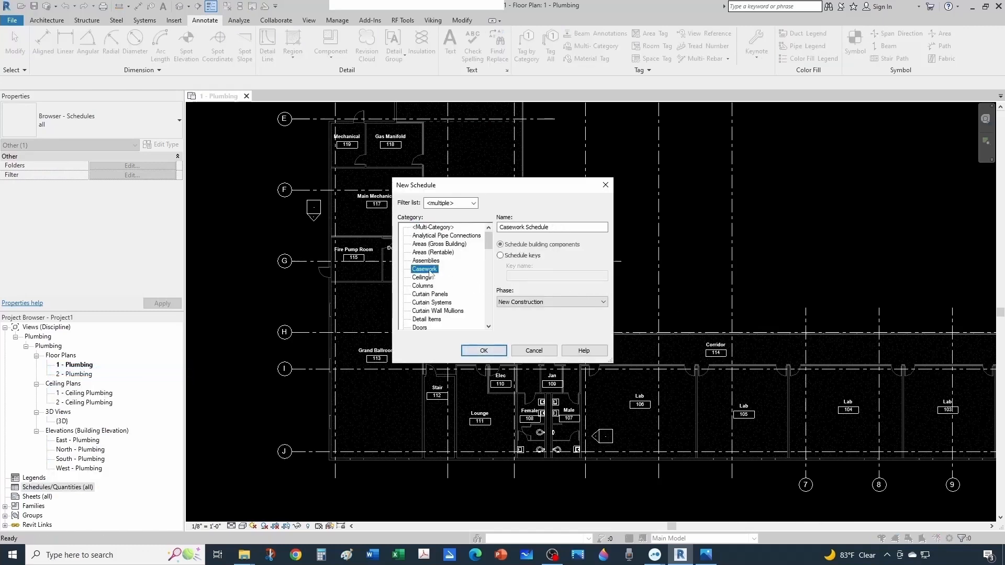
pyautogui.press('r')
pyautogui.scroll(-1, 431, 326)
pyautogui.click(430, 328)
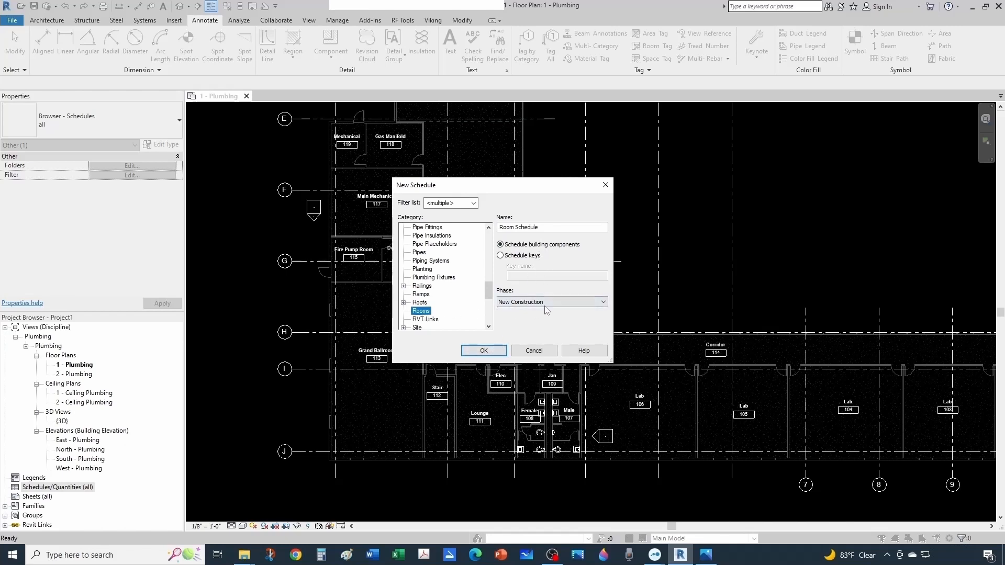
pyautogui.click(484, 351)
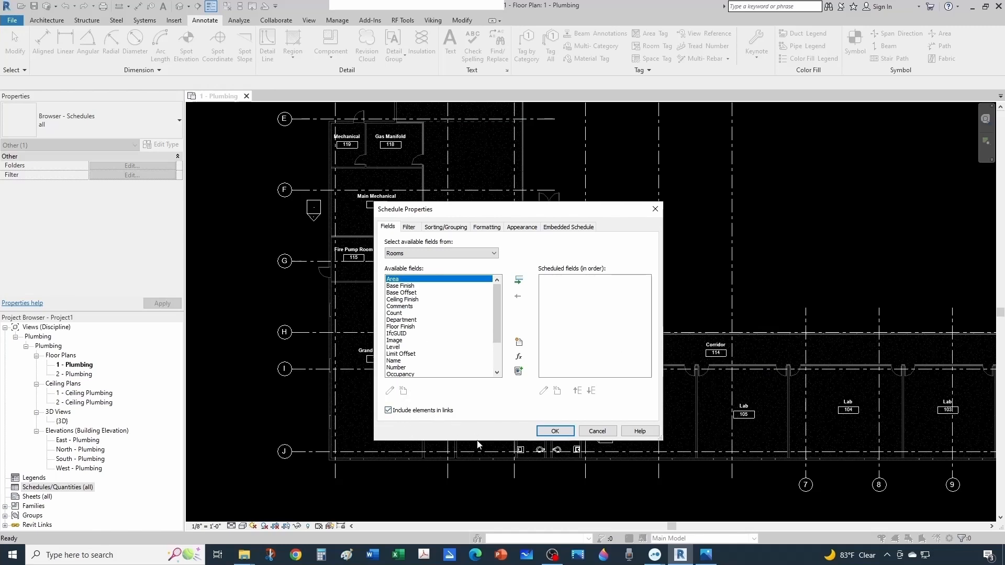
# Step: Add the Name, Number and Area fields to the room schedule in that order and generate it
pyautogui.moveTo(495, 308); pyautogui.dragTo(495, 327)
pyautogui.click(389, 334)
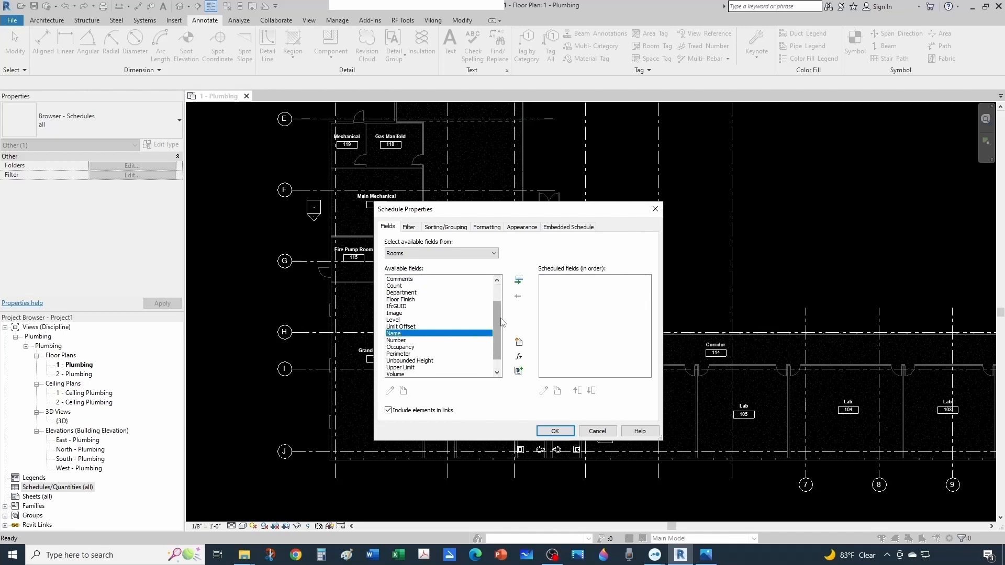
pyautogui.click(519, 280)
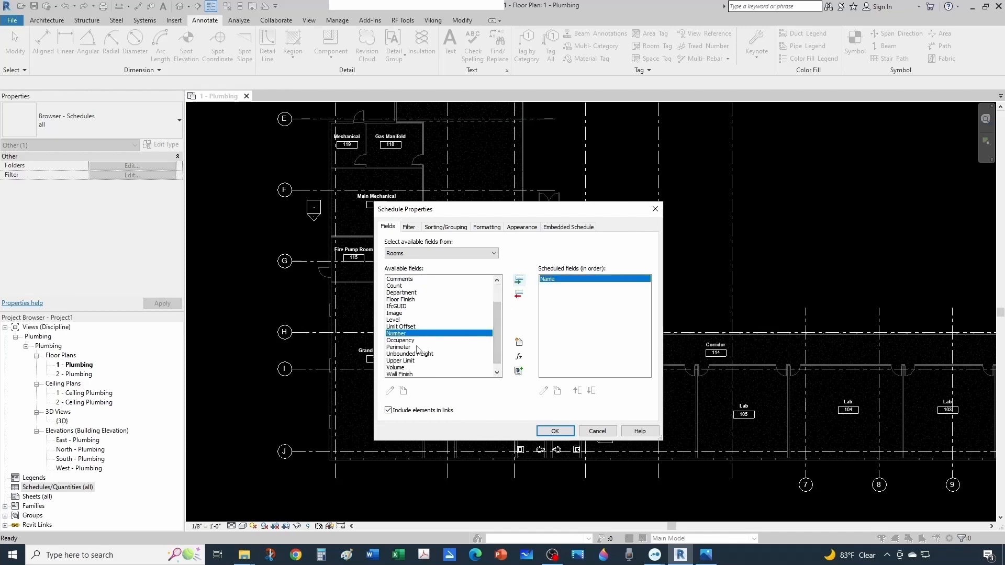
pyautogui.click(518, 280)
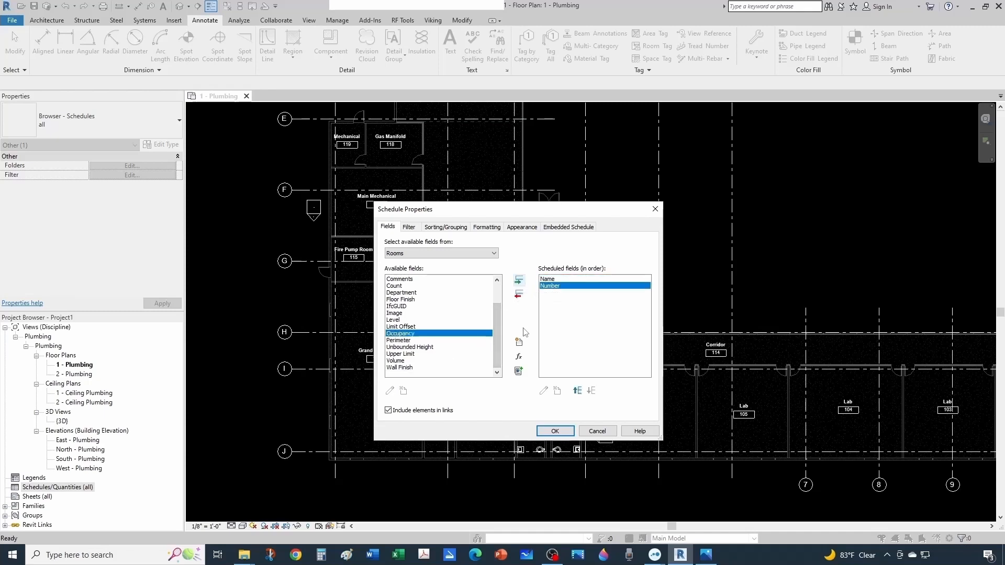
pyautogui.moveTo(495, 325); pyautogui.dragTo(493, 285)
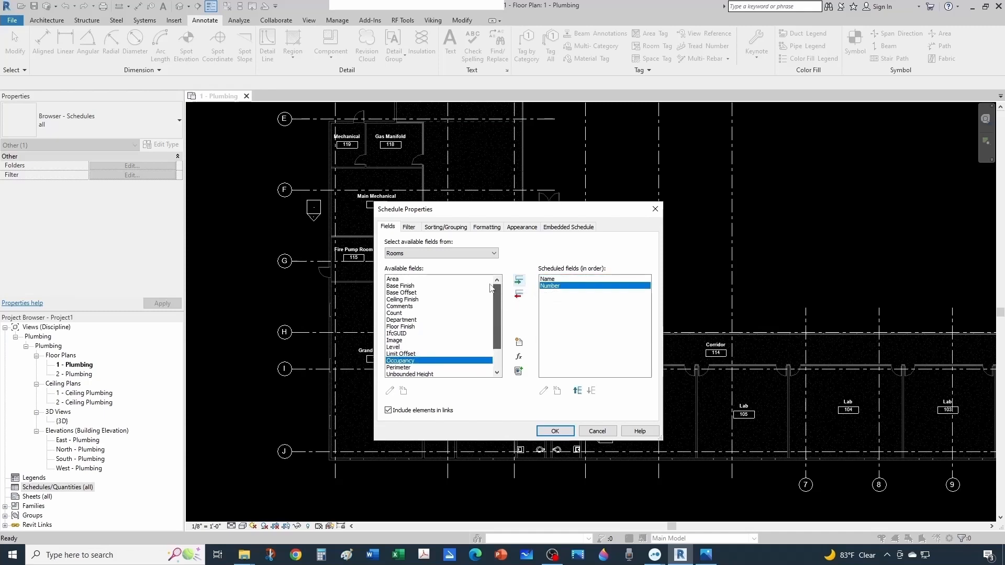
pyautogui.click(402, 280)
pyautogui.click(519, 280)
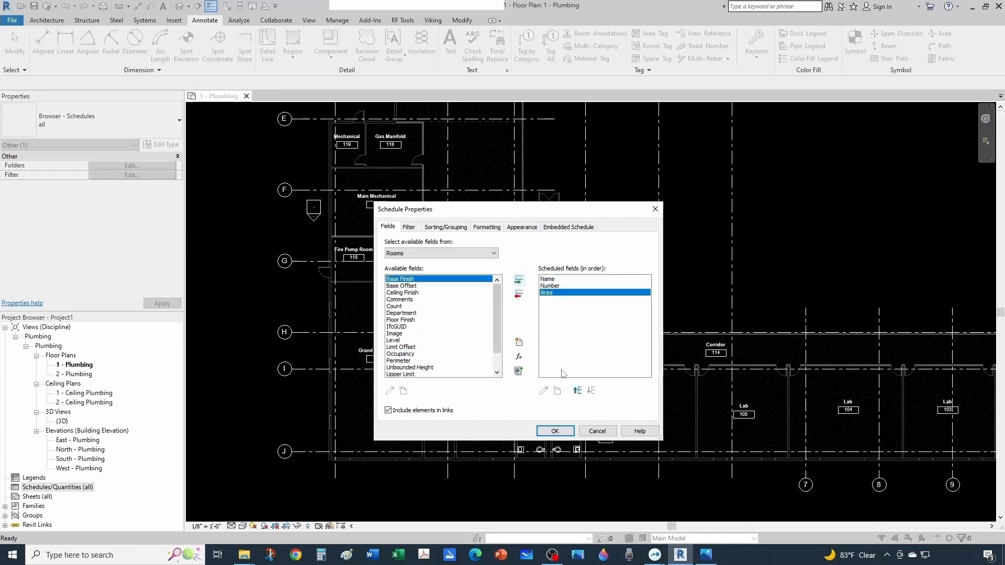
pyautogui.click(555, 431)
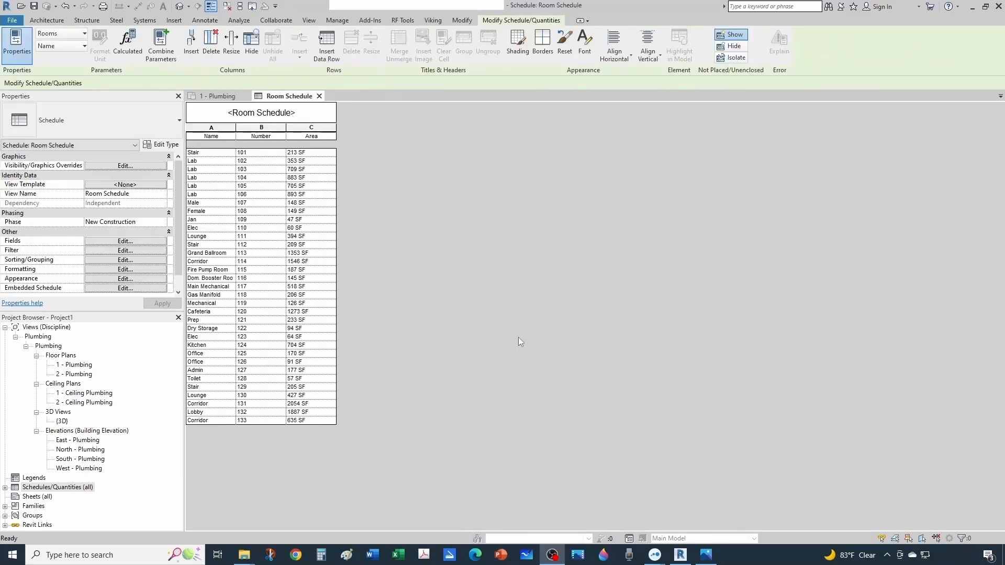
# Step: Check the column headings in Sprinkler Hazard.jpg, return to the room schedule and start a new parameter from its field settings
pyautogui.click(706, 555)
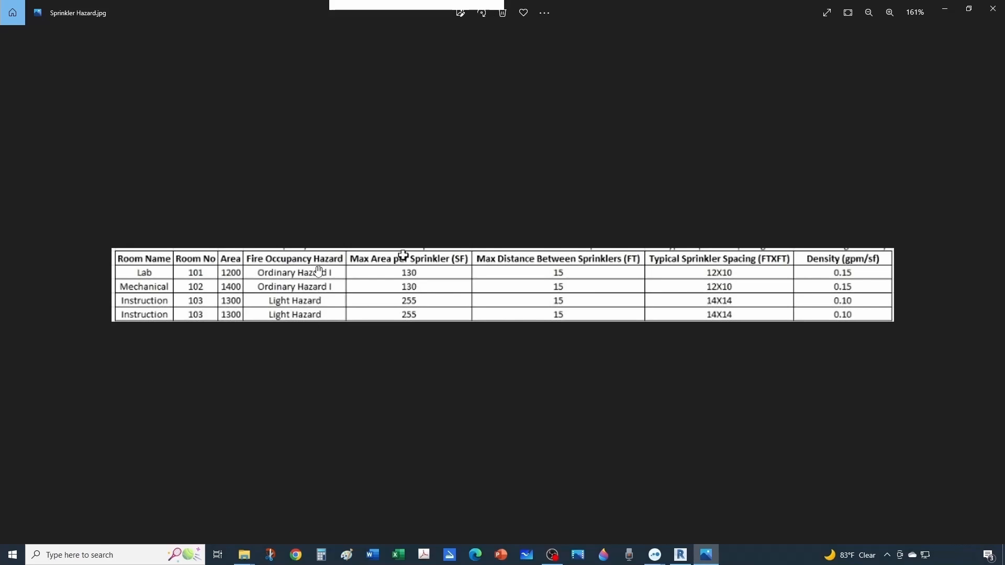
pyautogui.click(946, 12)
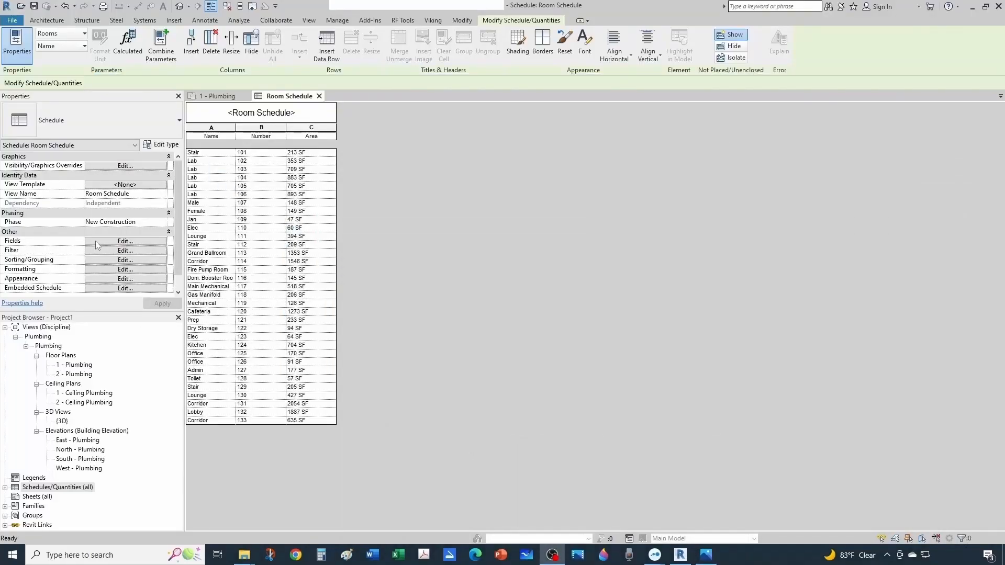
pyautogui.click(111, 243)
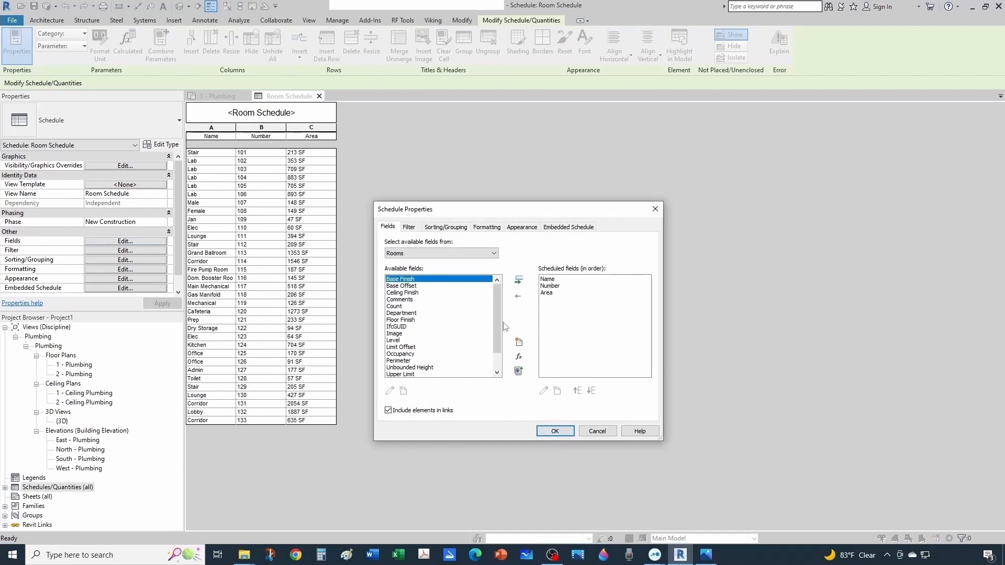
pyautogui.scroll(-1, 500, 328)
pyautogui.scroll(1, 500, 327)
pyautogui.scroll(-1, 496, 359)
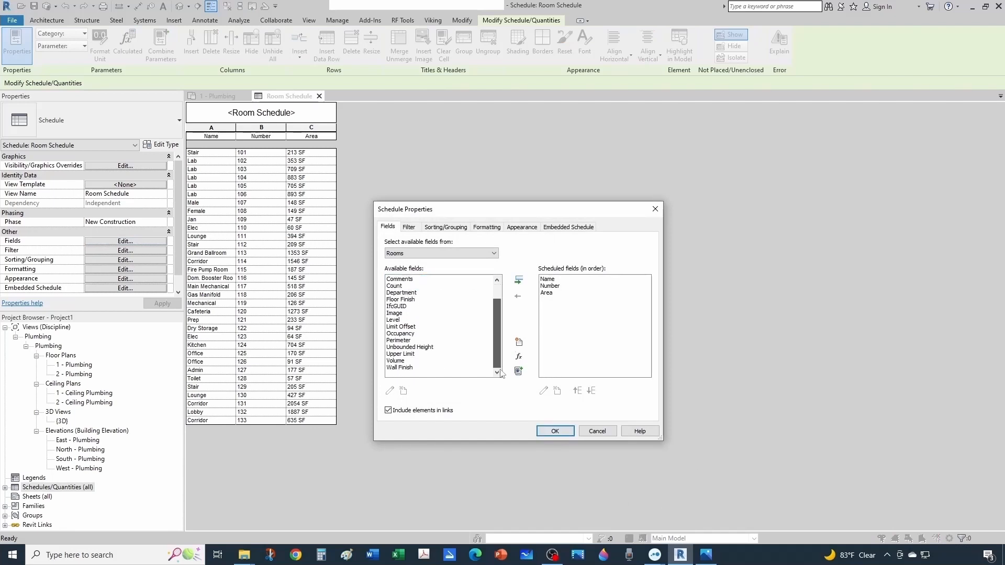
pyautogui.click(520, 343)
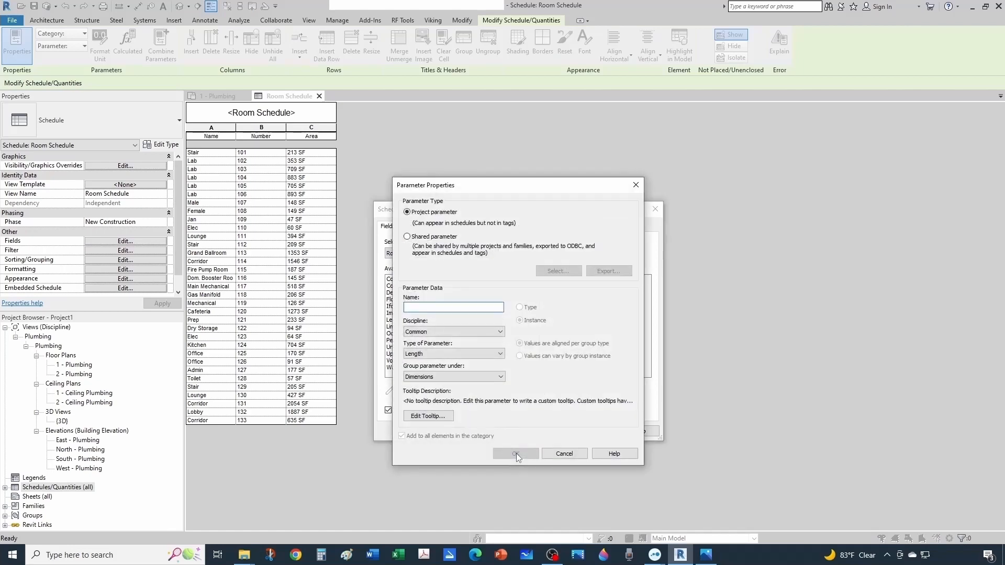
# Step: Set the new project parameter's type to Text and group it under Fire Protection
pyautogui.click(443, 354)
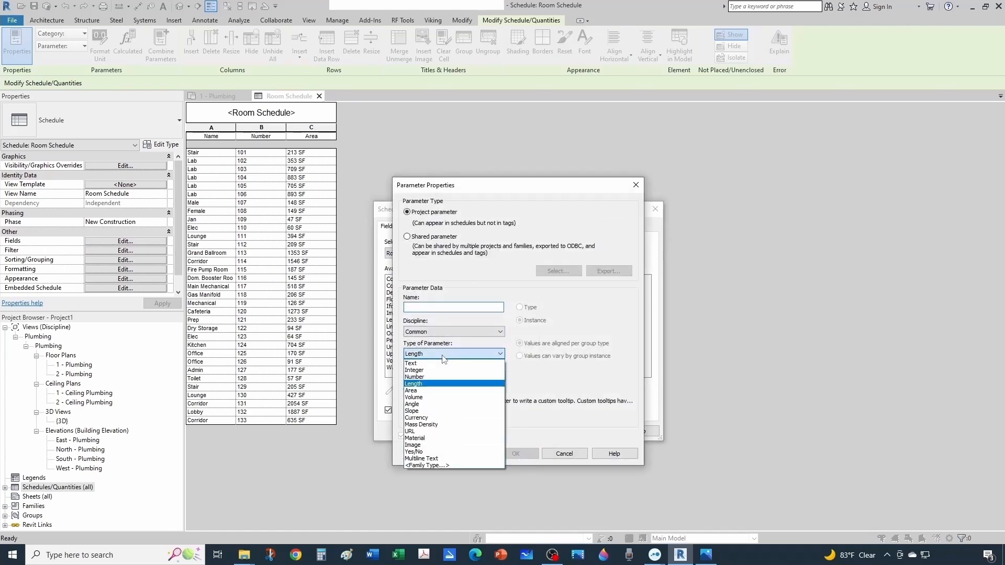
pyautogui.click(414, 364)
pyautogui.click(461, 377)
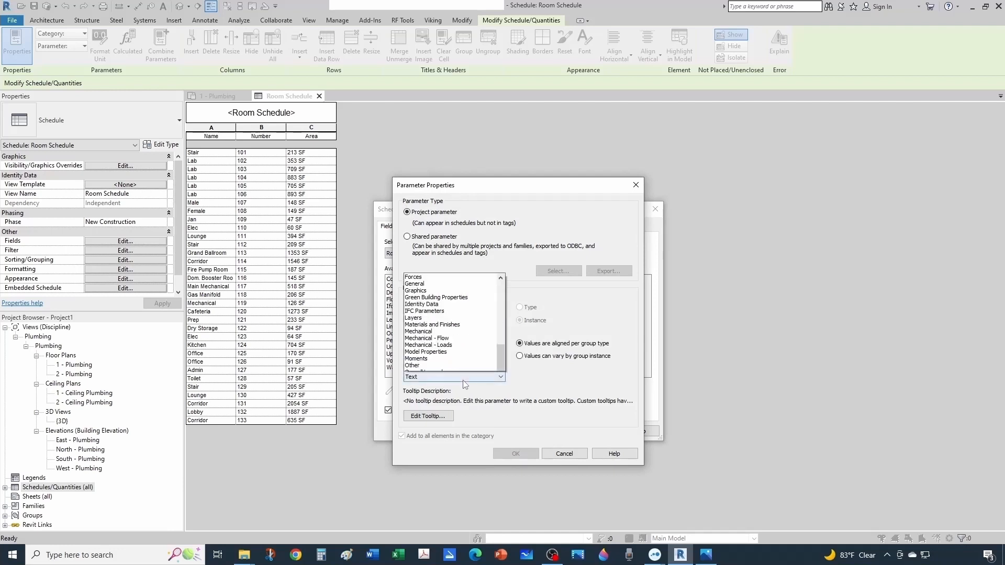
pyautogui.scroll(2, 436, 281)
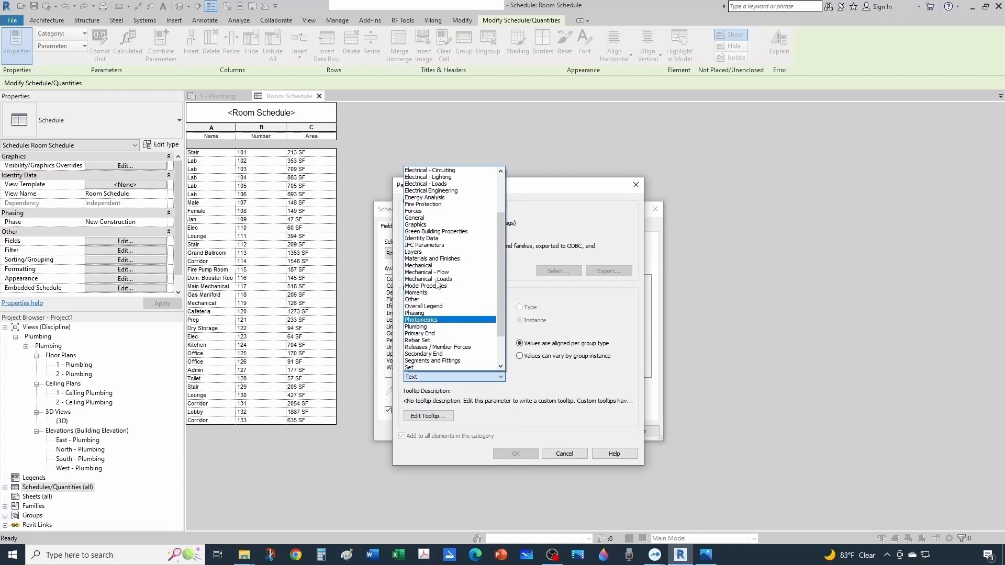
pyautogui.click(423, 205)
pyautogui.click(452, 308)
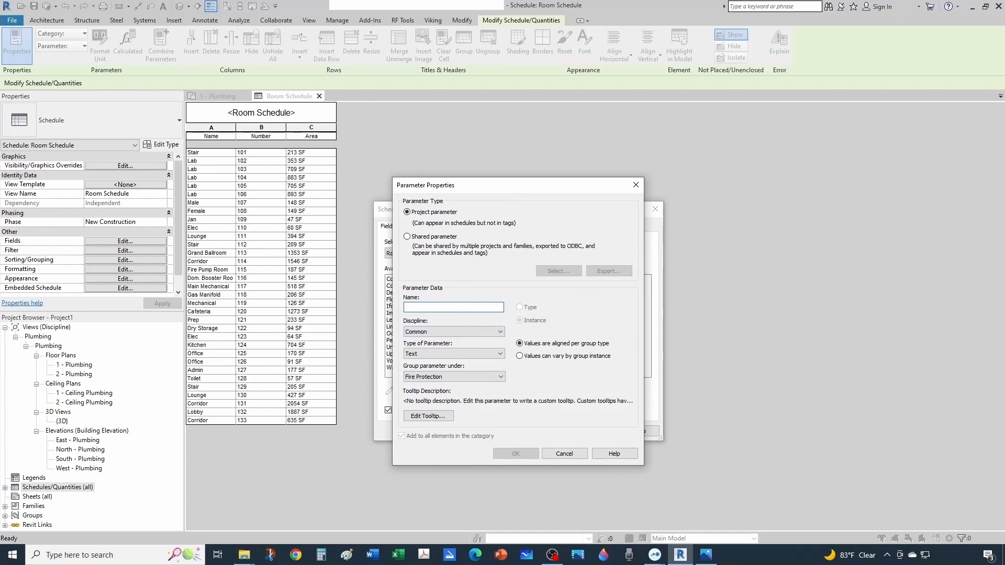
# Step: Consult the Sprinkler Hazard.jpg table, name the parameter Fire Occupancy Hazard and apply it as a new room schedule column
pyautogui.click(708, 556)
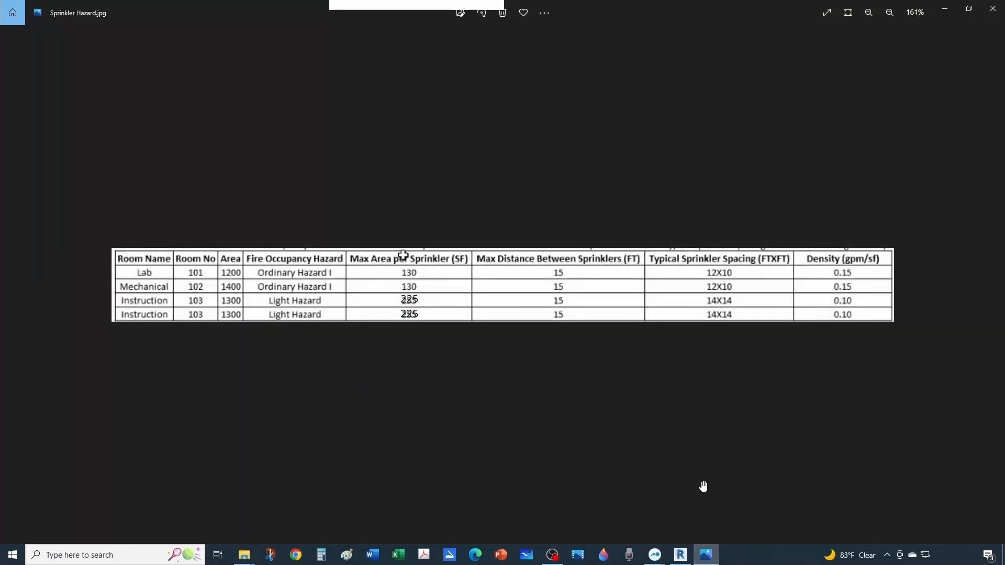
pyautogui.click(708, 555)
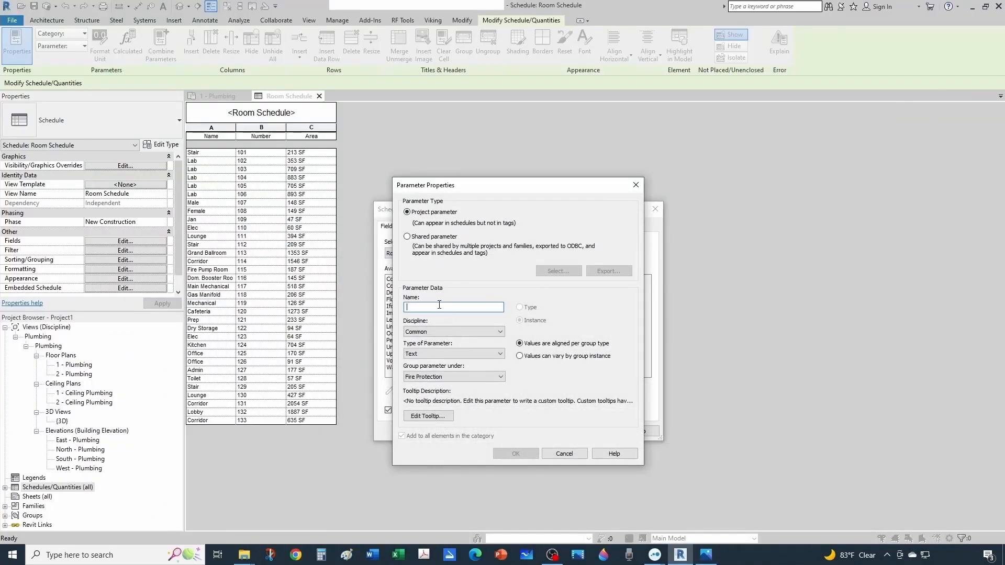
pyautogui.write('Fire Occupancy Hazard')
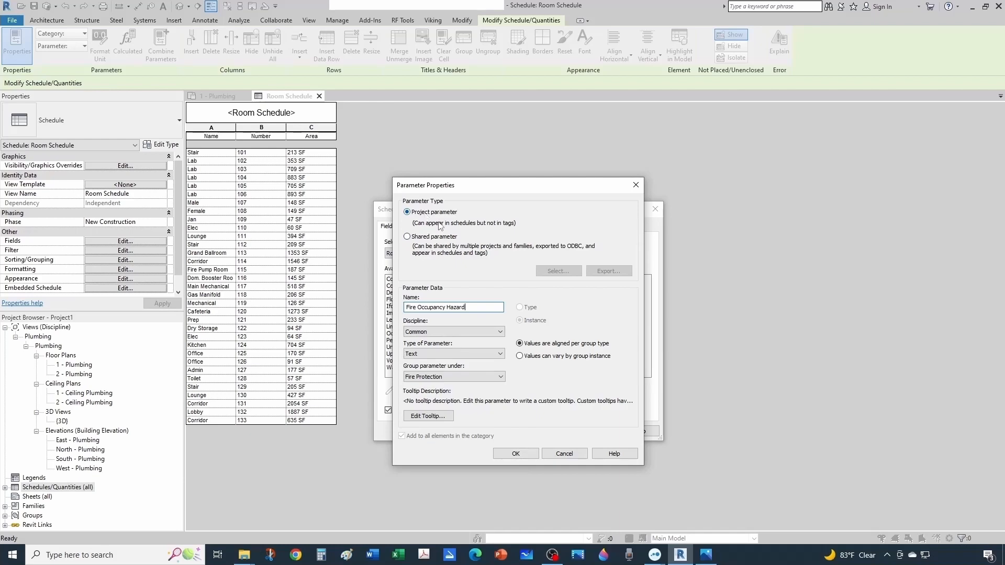
pyautogui.click(525, 454)
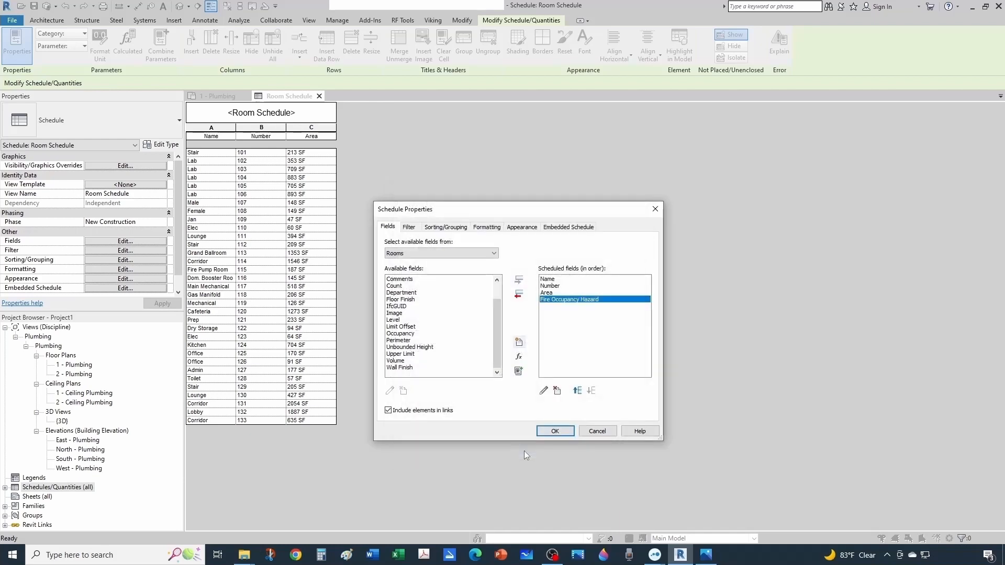
pyautogui.click(554, 432)
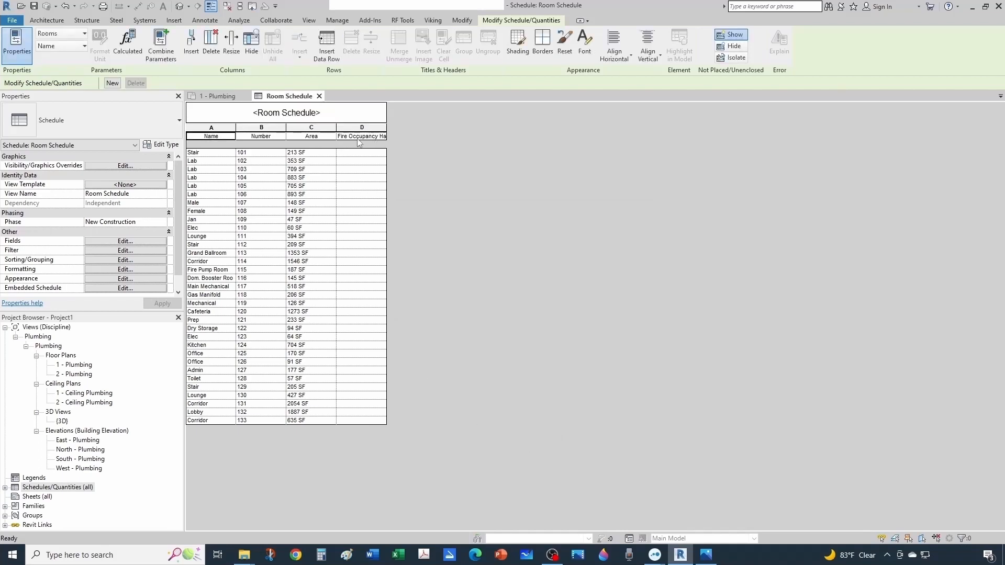
# Step: Check whether the Fire Occupancy Hazard cells of the first three rooms are editable, and review the 1 - Plumbing floor plan's view properties
pyautogui.click(294, 153)
pyautogui.click(354, 156)
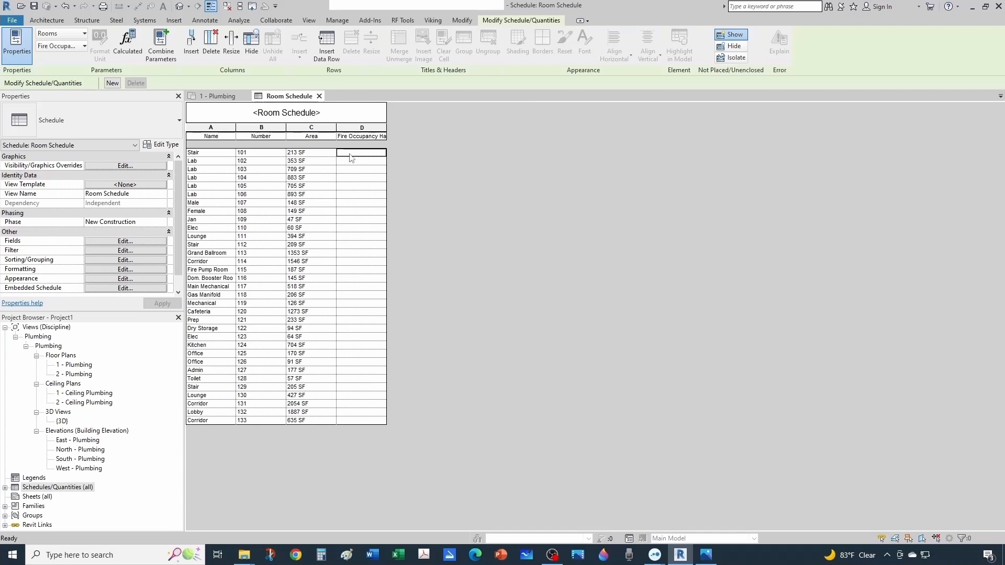
pyautogui.click(349, 162)
pyautogui.click(369, 170)
pyautogui.click(219, 97)
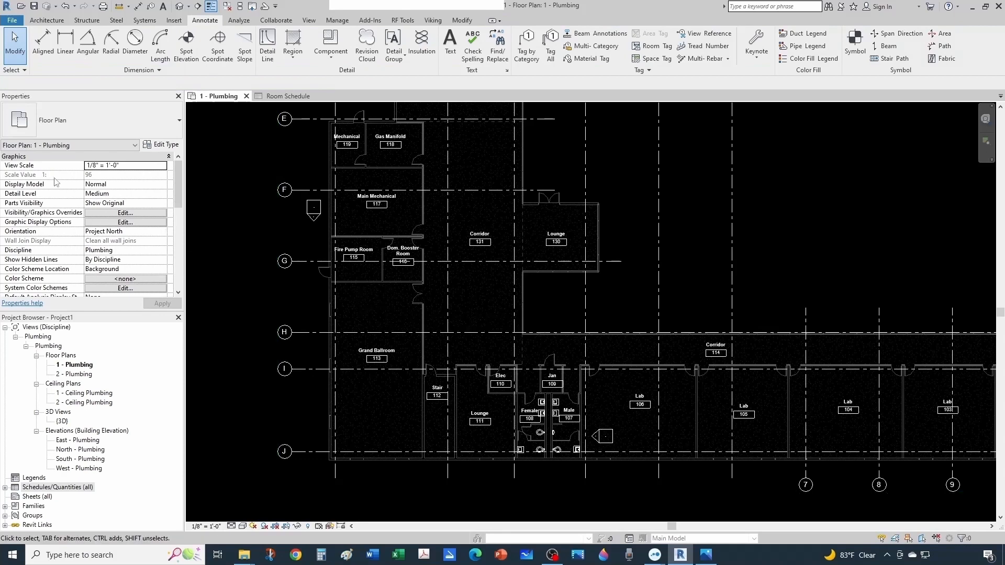
pyautogui.scroll(-3, 128, 225)
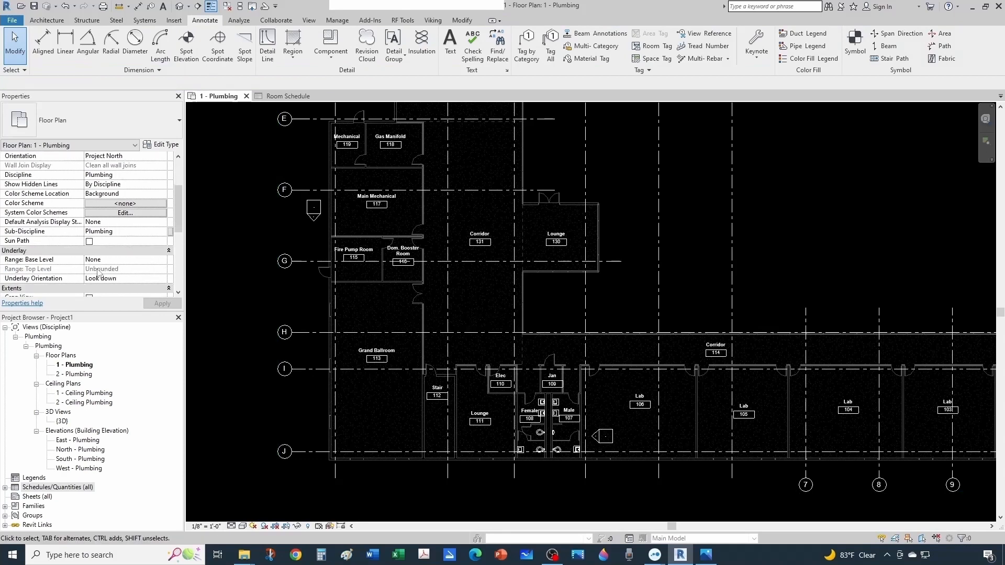
pyautogui.scroll(-3, 102, 271)
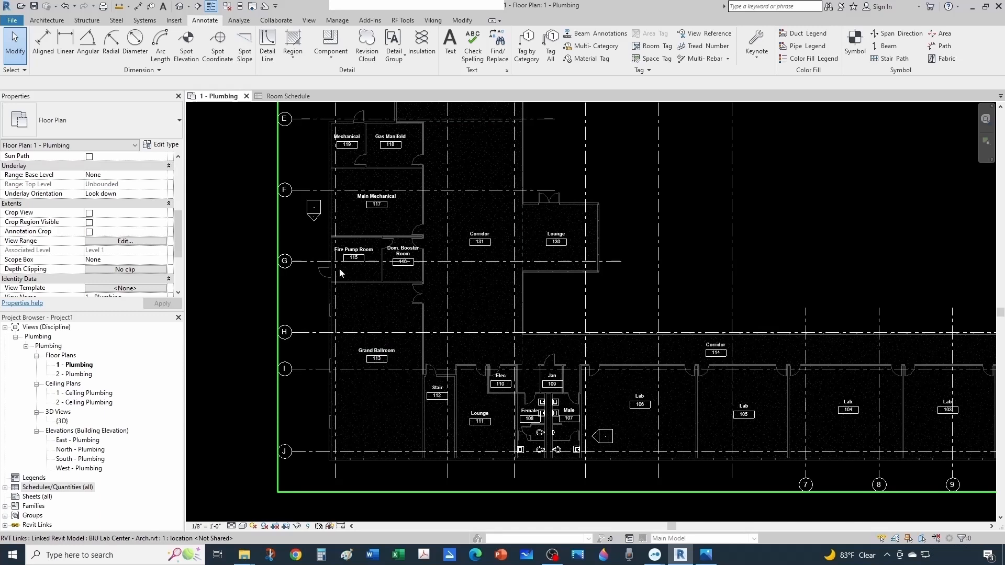
# Step: Go back to the Room Schedule and delete it from the project
pyautogui.click(277, 97)
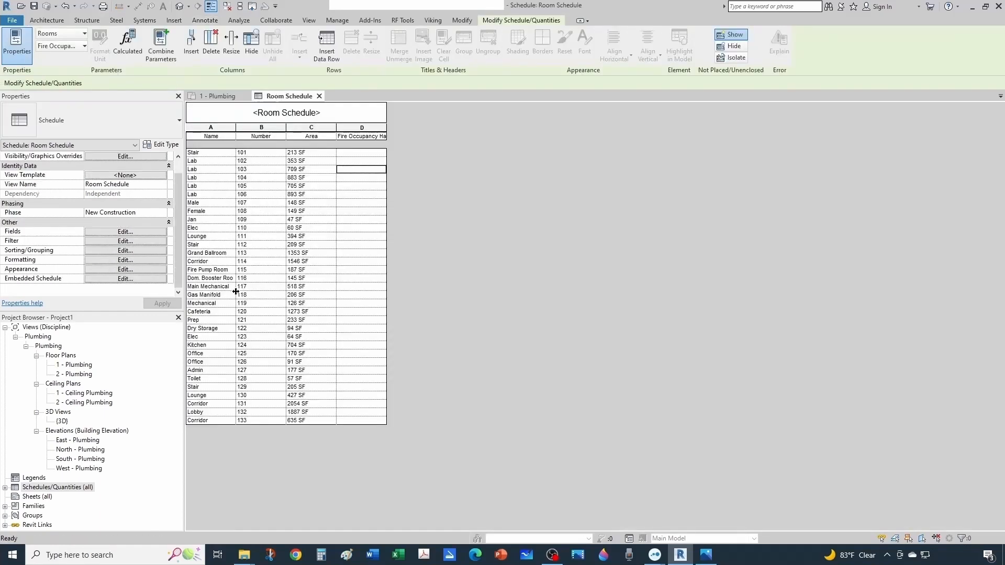
pyautogui.click(6, 488)
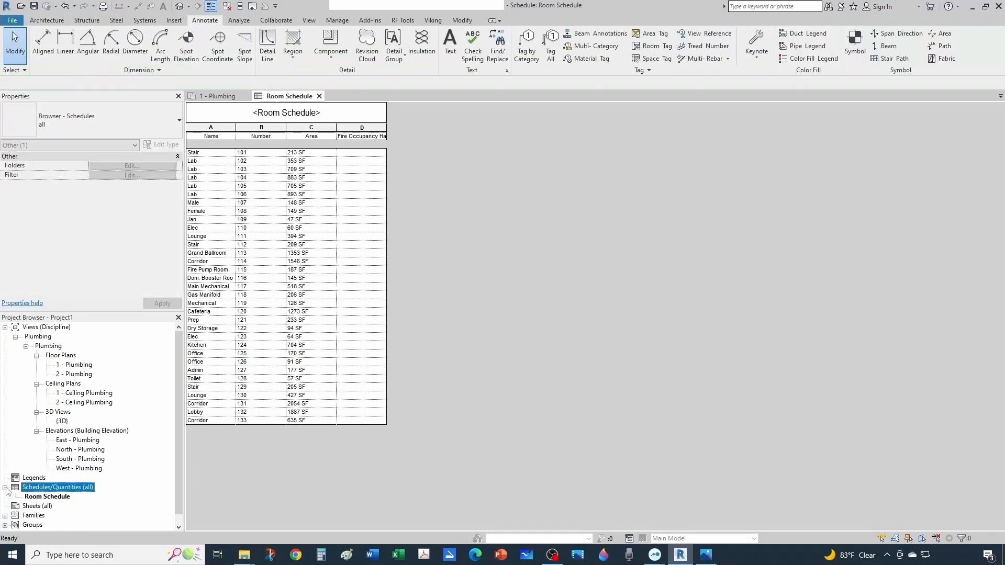
pyautogui.rightClick(52, 497)
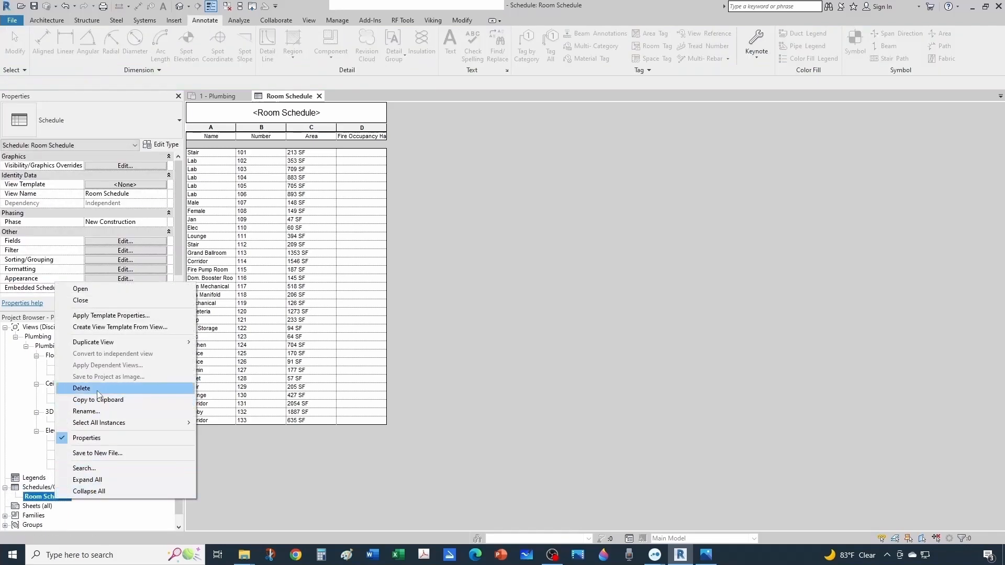
pyautogui.click(81, 388)
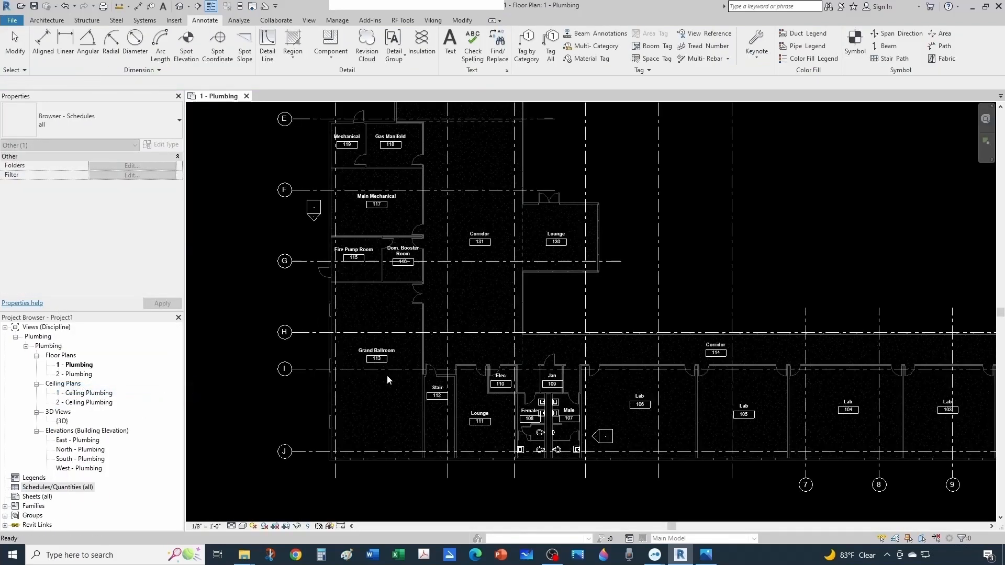
# Step: Select all instances of the room tag, starting from the Grand Ballroom tag, and delete them
pyautogui.click(384, 362)
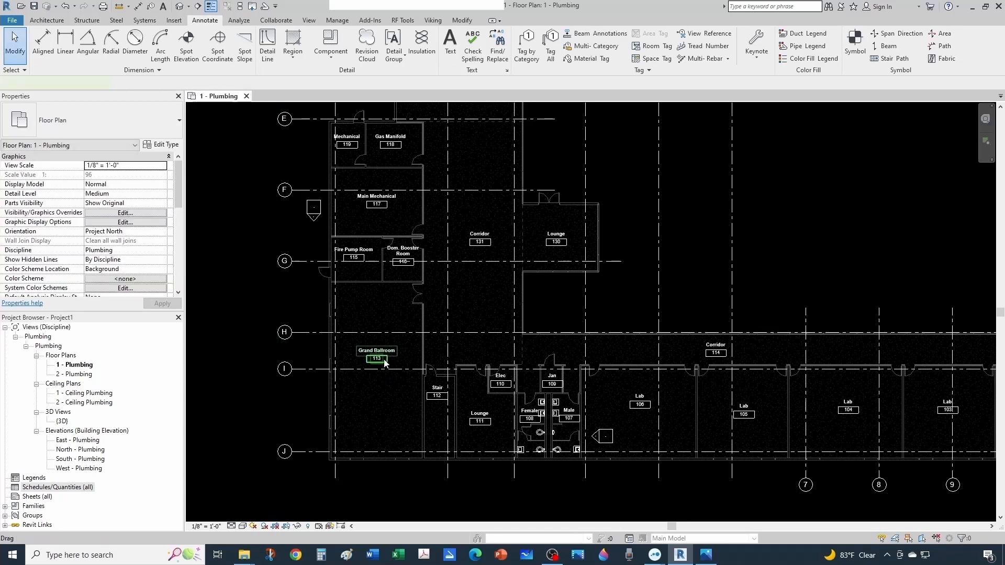
pyautogui.rightClick(385, 363)
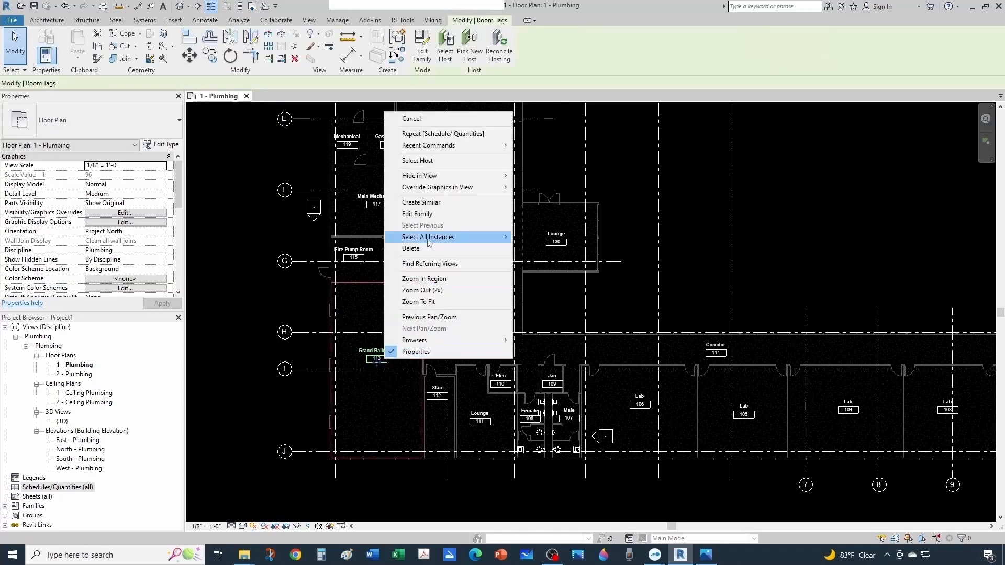
pyautogui.moveTo(429, 242)
pyautogui.click(544, 250)
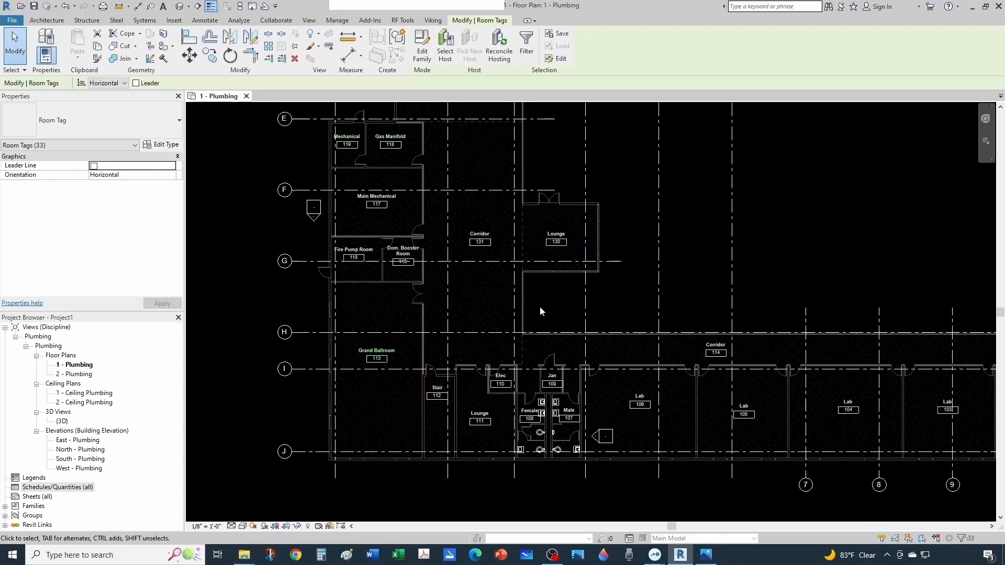
pyautogui.press('Delete')
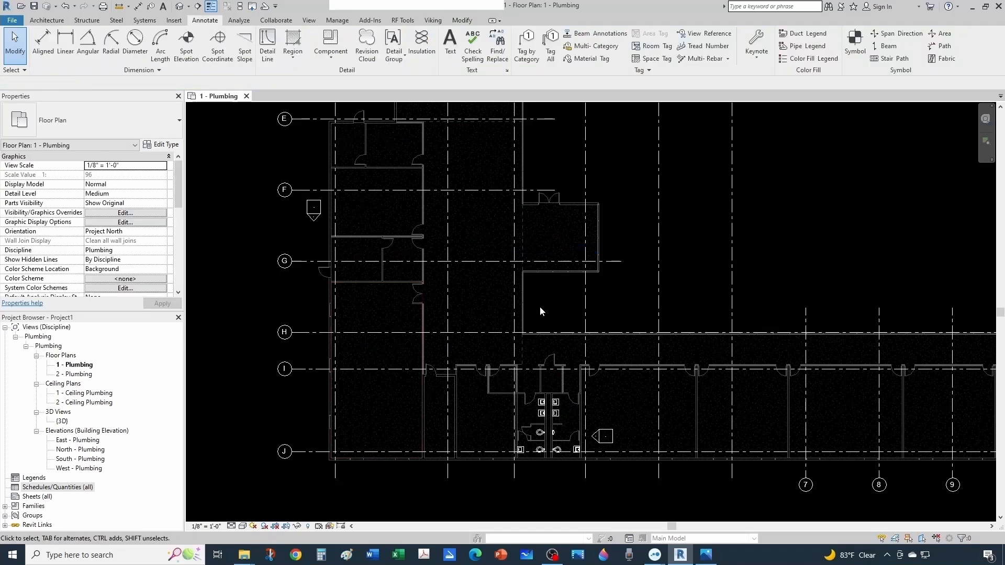
# Step: Enable Room Bounding in the type properties of the linked BIU Lab Center - Arch.rvt model, verify the setting and deselect the link
pyautogui.scroll(-3, 537, 309)
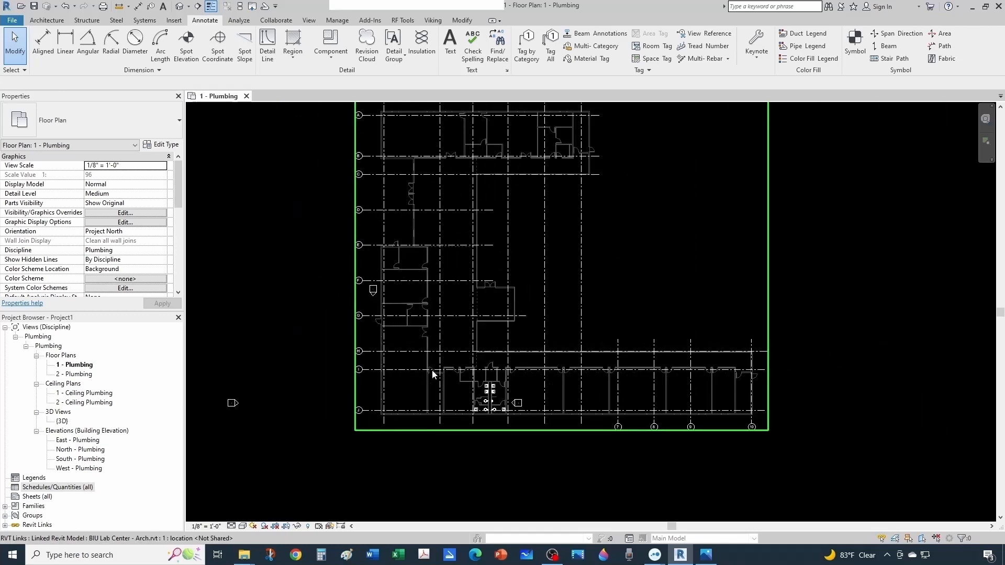
pyautogui.scroll(2, 636, 328)
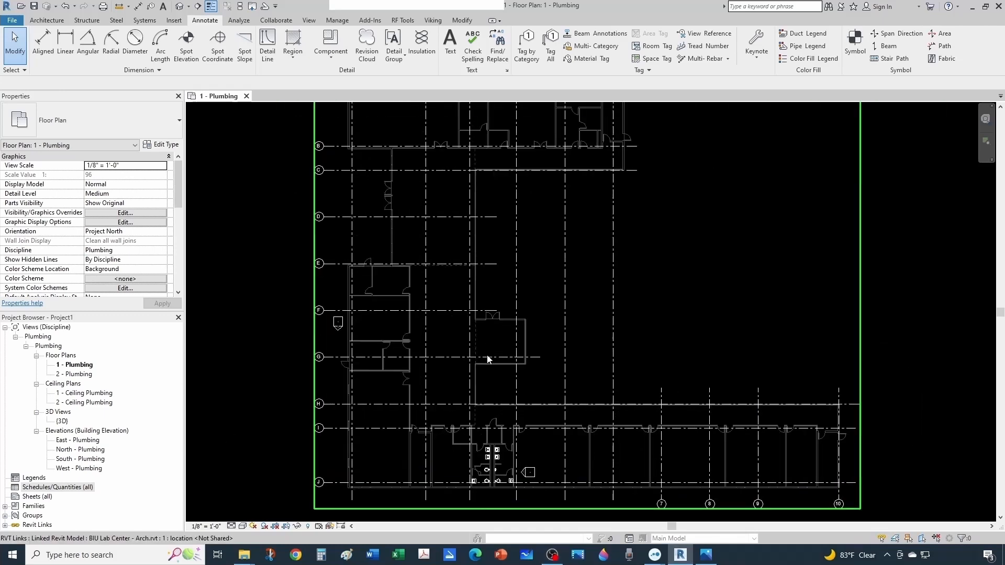
pyautogui.click(505, 323)
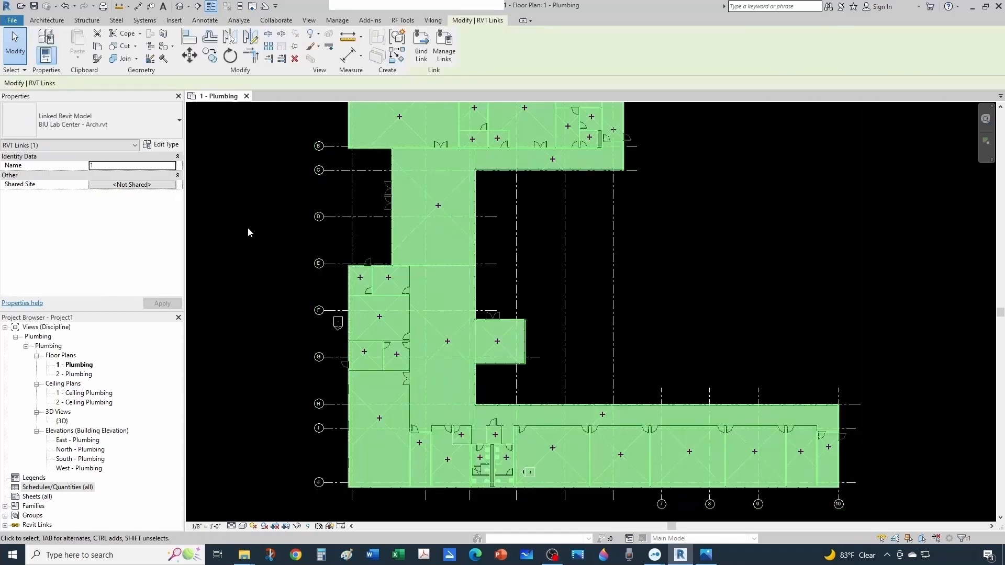
pyautogui.click(149, 146)
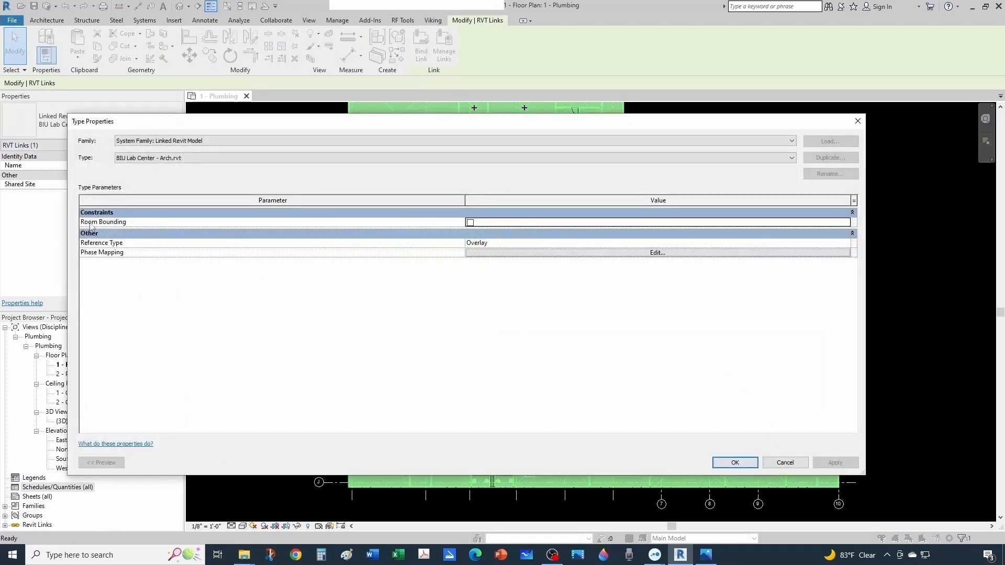
pyautogui.click(470, 223)
pyautogui.click(735, 463)
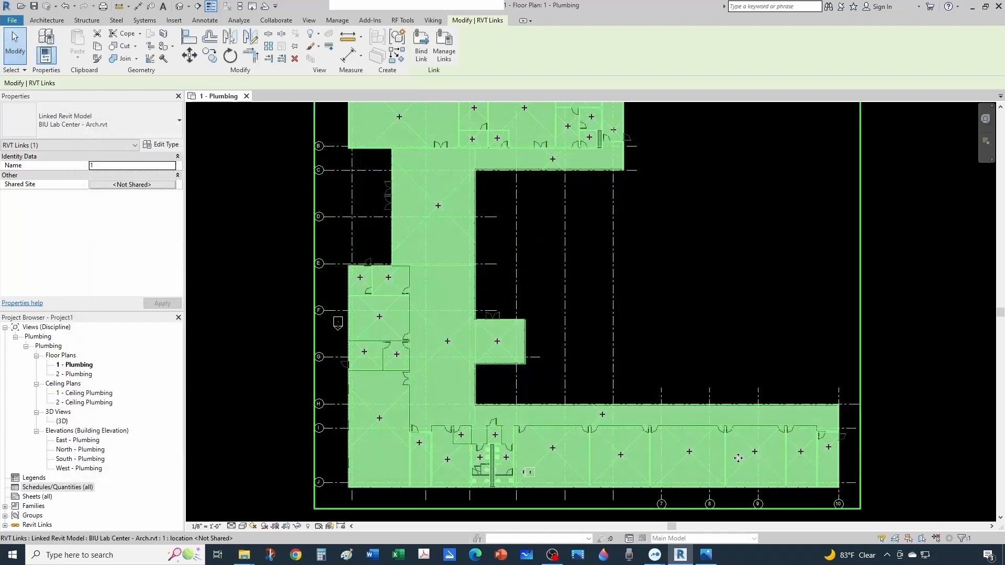
pyautogui.scroll(1, 387, 402)
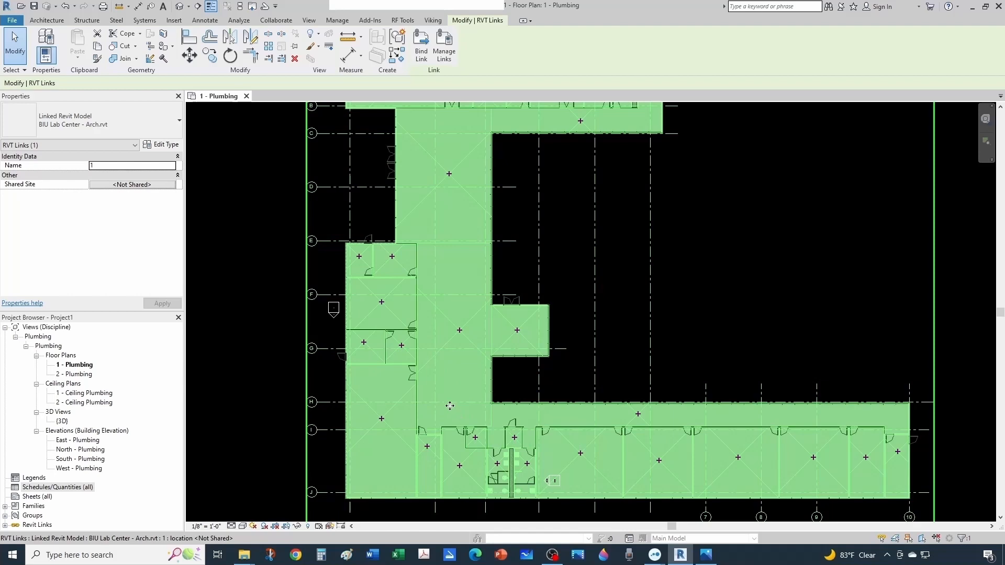
pyautogui.click(161, 144)
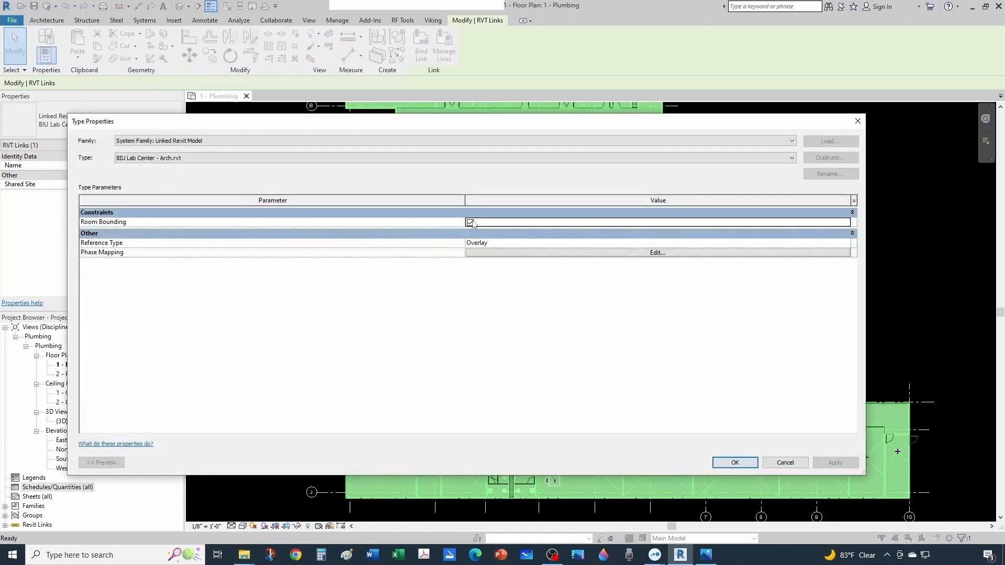
pyautogui.click(858, 121)
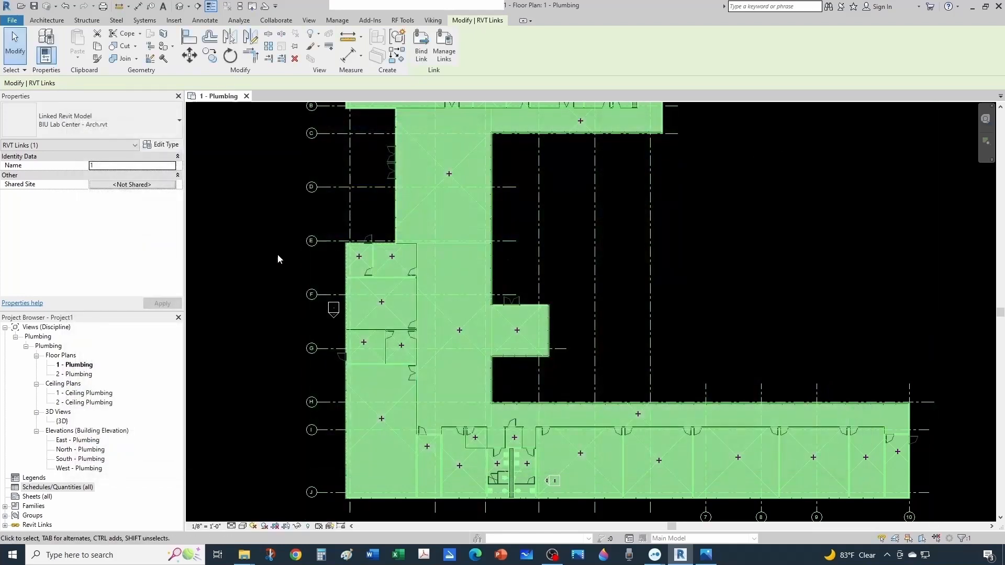
pyautogui.click(249, 252)
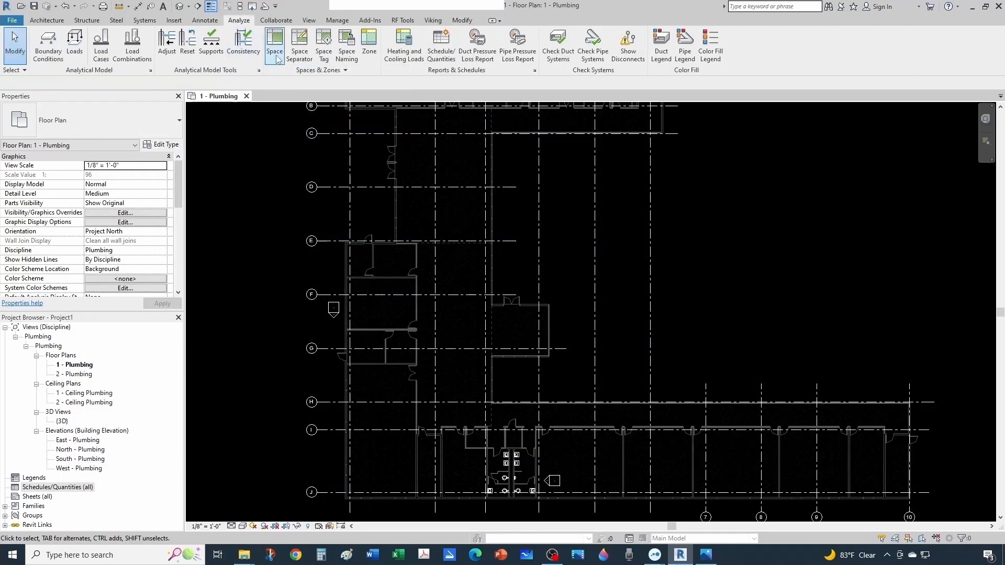
# Step: Place spaces automatically in all bounded areas of the Level 1 plan, with tags on placement, and leave the Space command
pyautogui.click(278, 52)
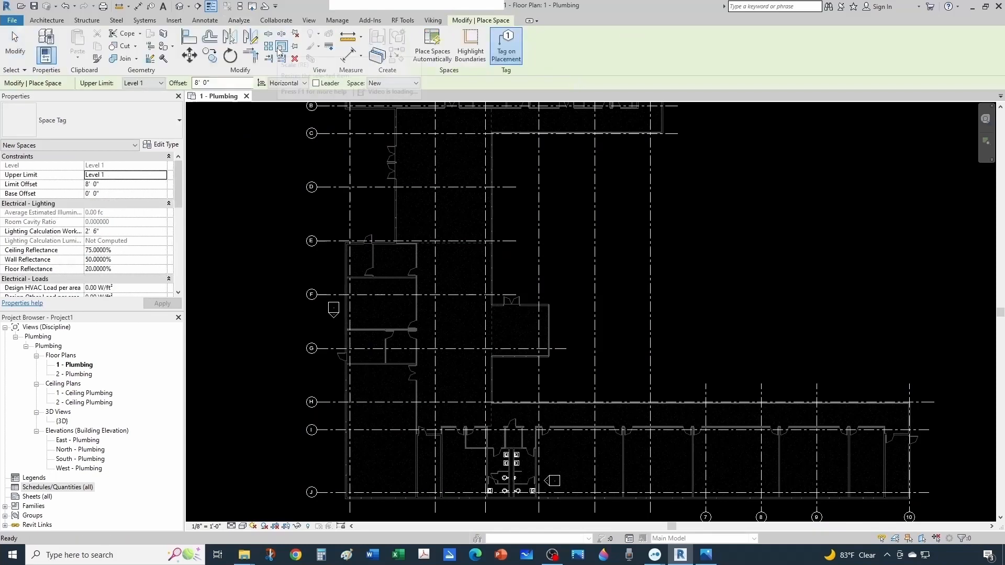
pyautogui.click(436, 50)
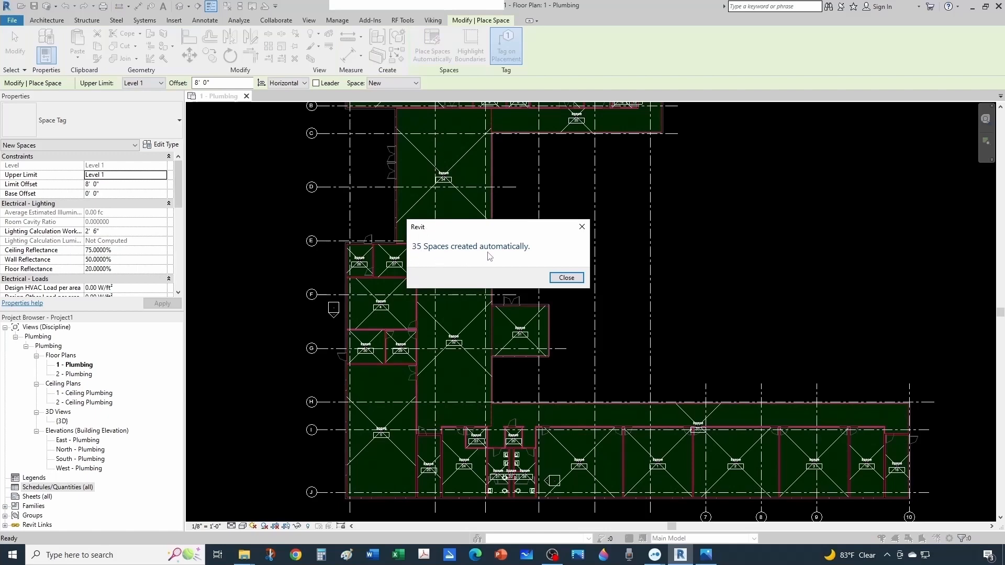
pyautogui.click(567, 277)
pyautogui.press('Escape')
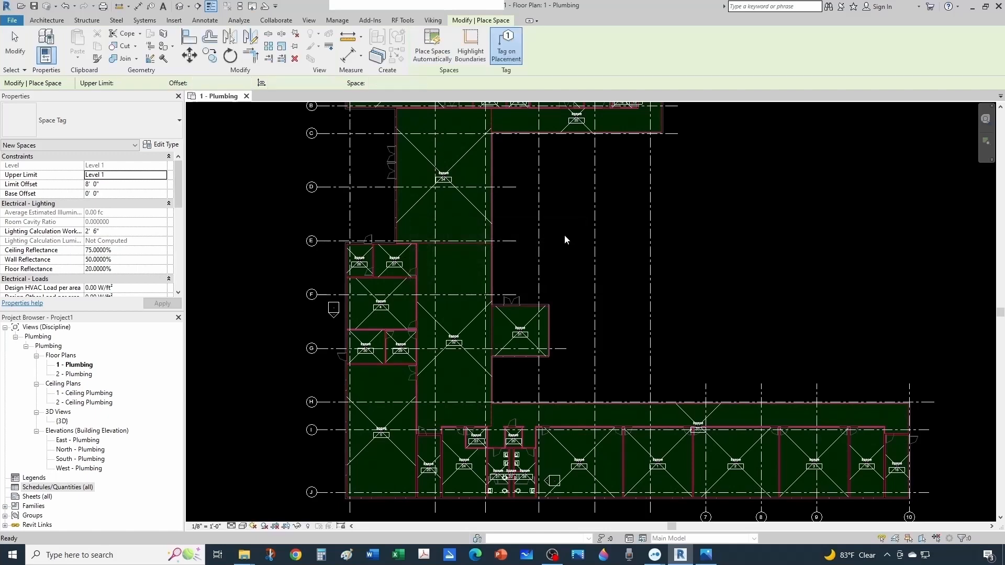
# Step: Examine the new space tags on the 1 - Plumbing floor plan, particularly around the restrooms, labs and west rooms
pyautogui.scroll(5, 388, 435)
pyautogui.scroll(-1, 371, 435)
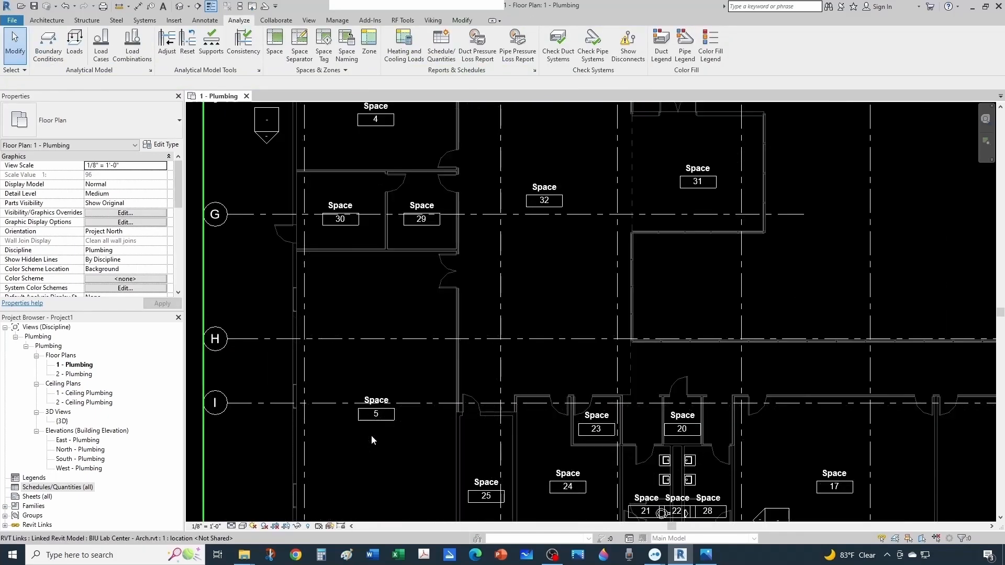
pyautogui.moveTo(375, 403); pyautogui.dragTo(433, 396, button='middle')
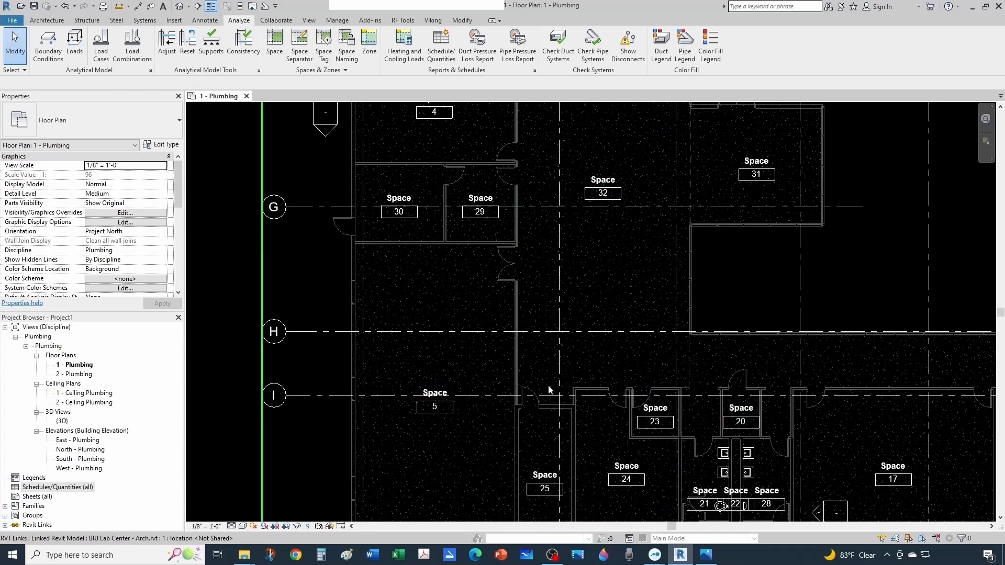
pyautogui.scroll(-2, 549, 390)
pyautogui.moveTo(573, 434); pyautogui.dragTo(474, 408, button='middle')
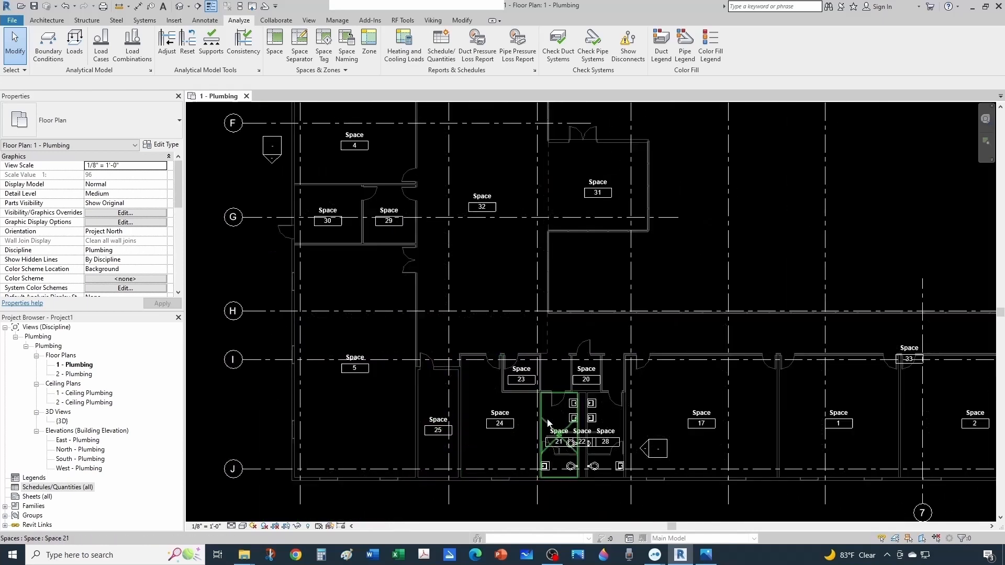
pyautogui.scroll(2, 551, 425)
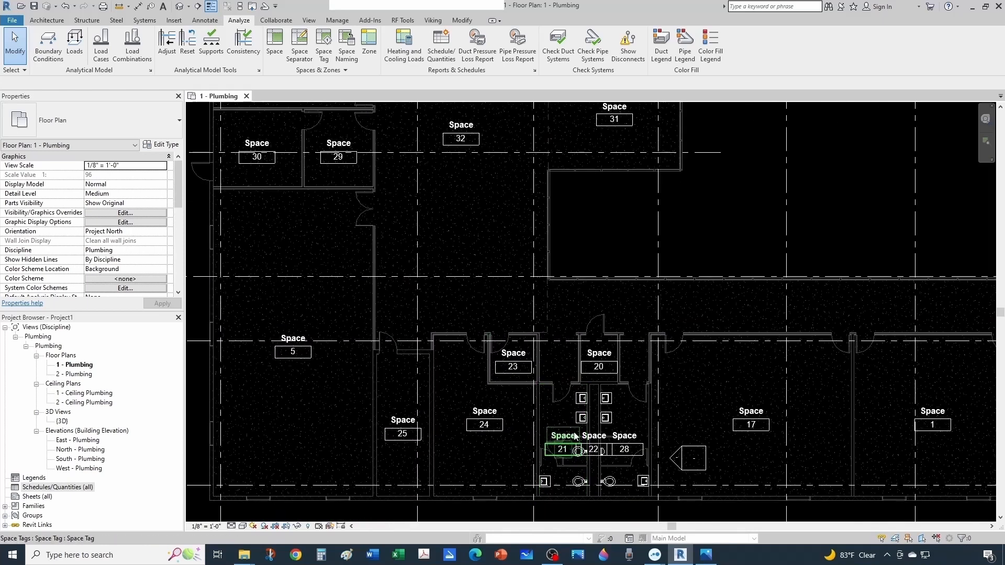
pyautogui.scroll(1, 626, 419)
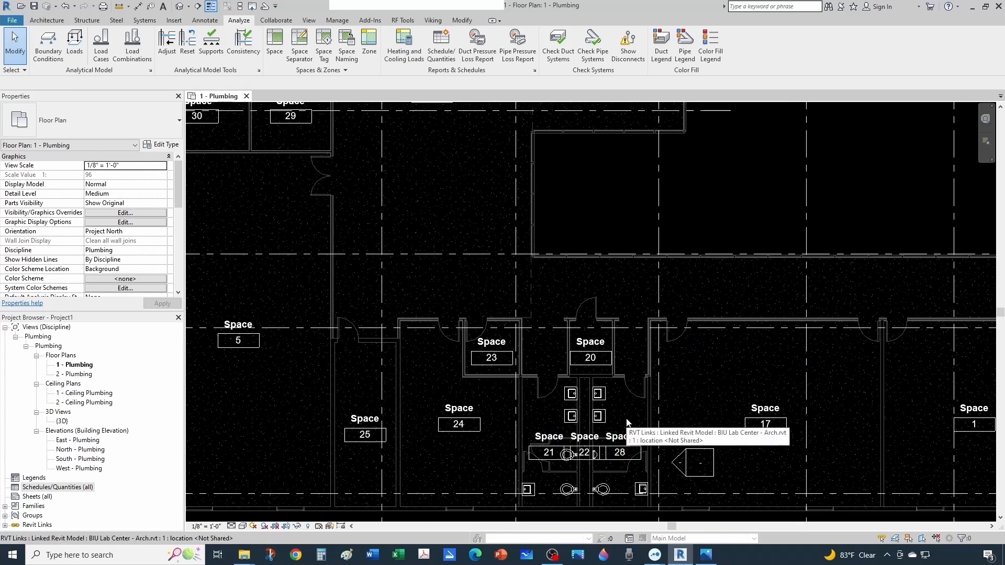
pyautogui.scroll(-2, 627, 422)
pyautogui.scroll(2, 610, 380)
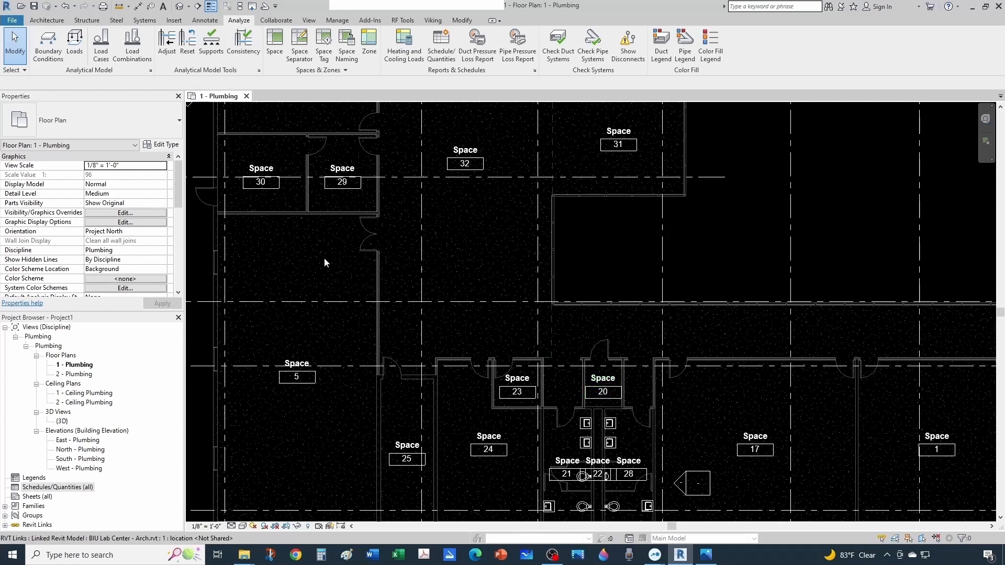
pyautogui.scroll(-3, 325, 258)
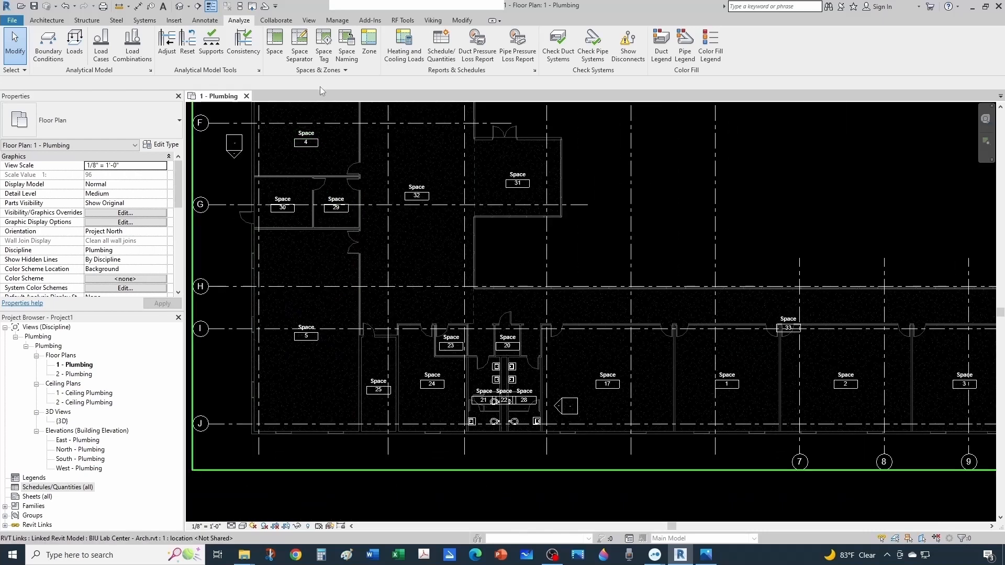
# Step: Apply Space Naming with room names and numbers to the spaces on all levels, and check the restroom and ballroom tags
pyautogui.click(345, 58)
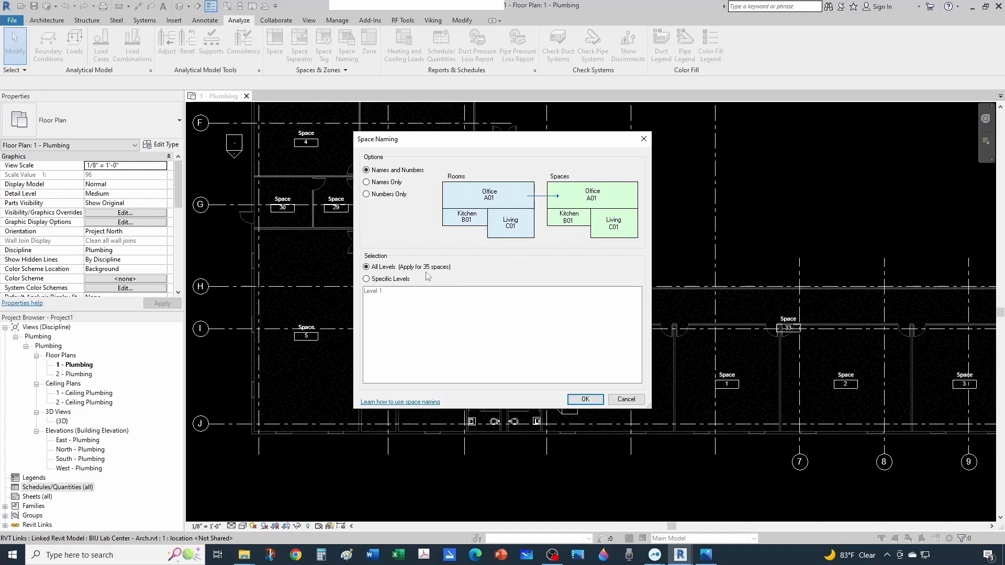
pyautogui.click(585, 400)
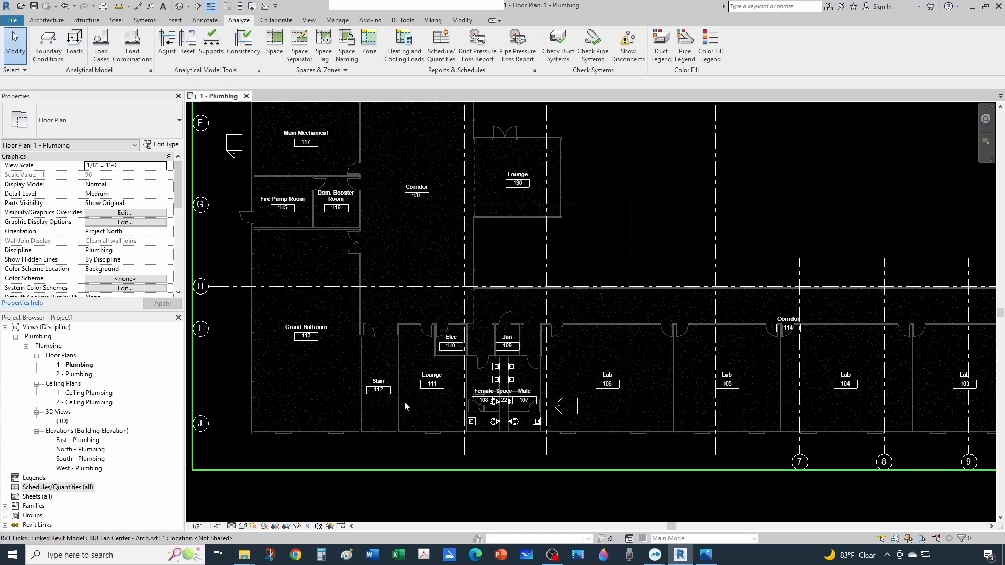
pyautogui.scroll(2, 404, 394)
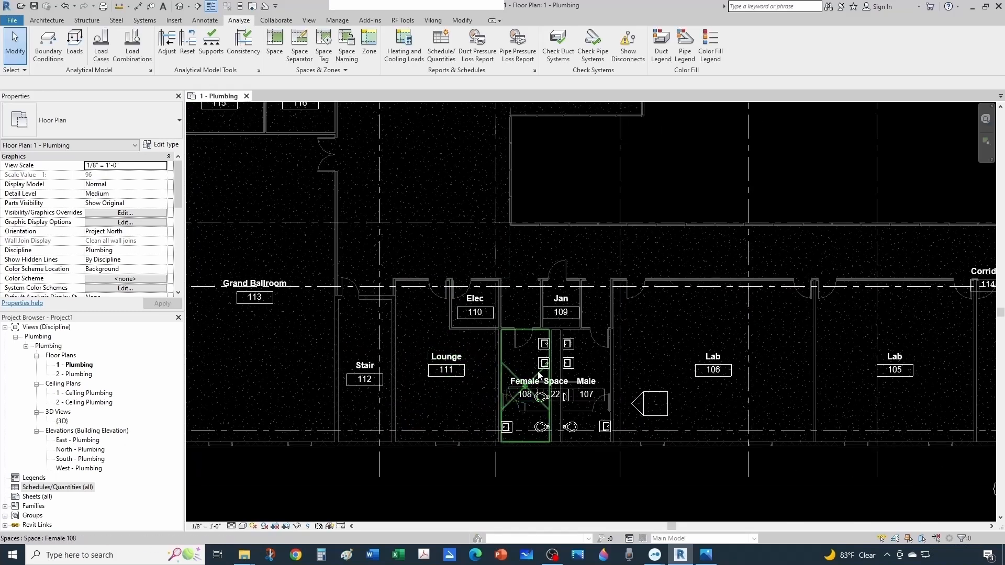
pyautogui.scroll(-4, 560, 288)
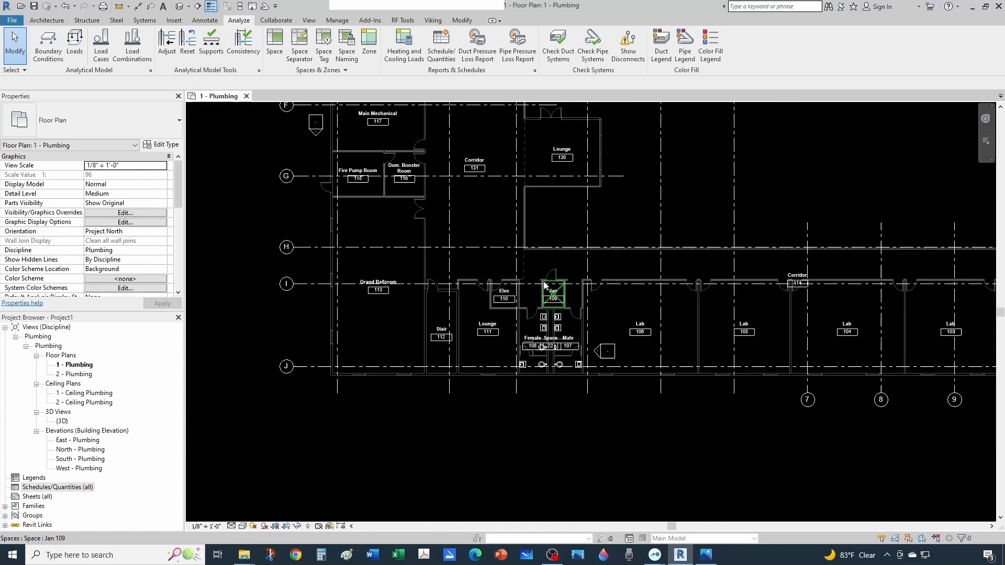
pyautogui.scroll(1, 397, 321)
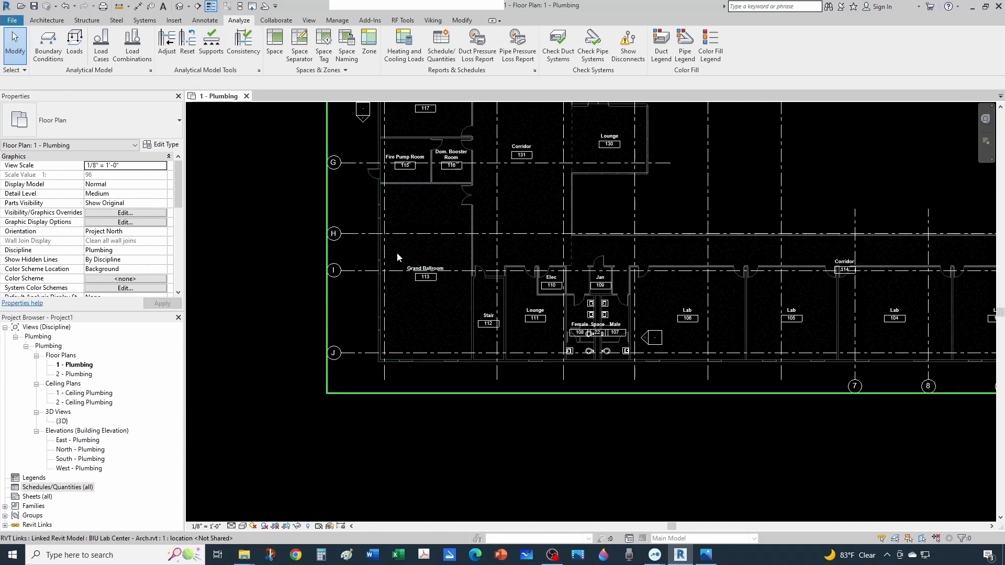
# Step: Review the Grand Ballroom space's properties and its available Space Type options, then close the settings without changing anything
pyautogui.click(399, 247)
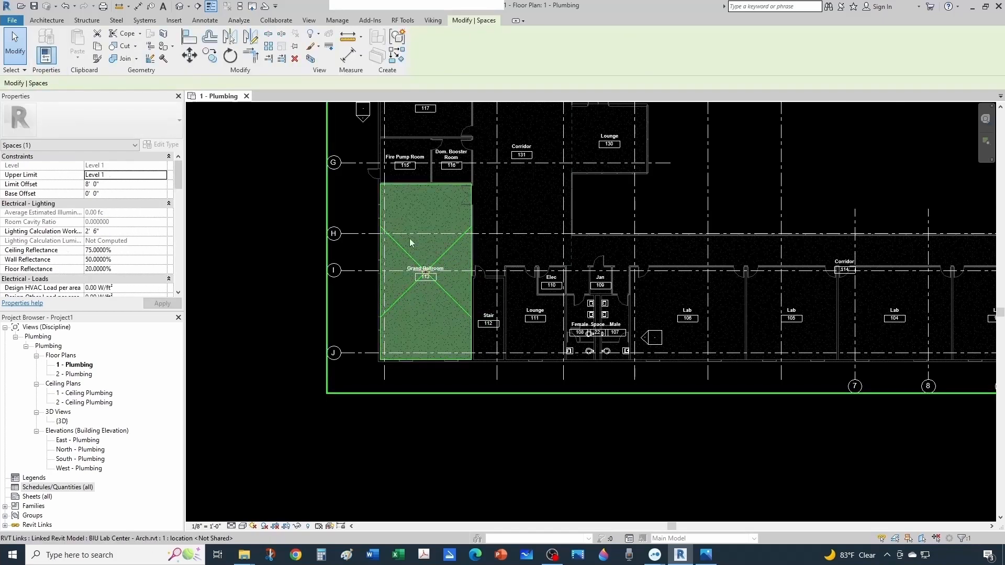
pyautogui.scroll(-5, 118, 258)
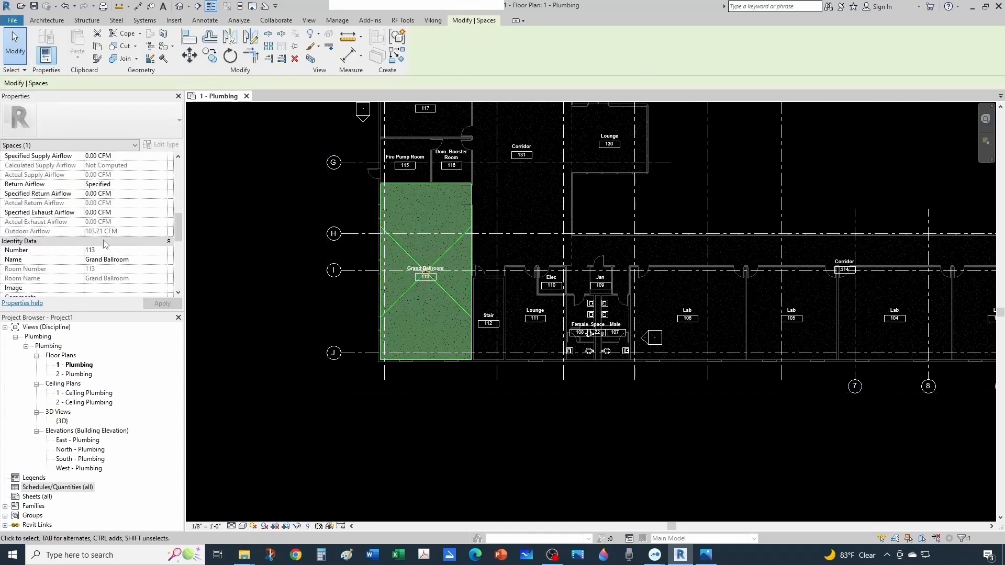
pyautogui.scroll(-5, 117, 256)
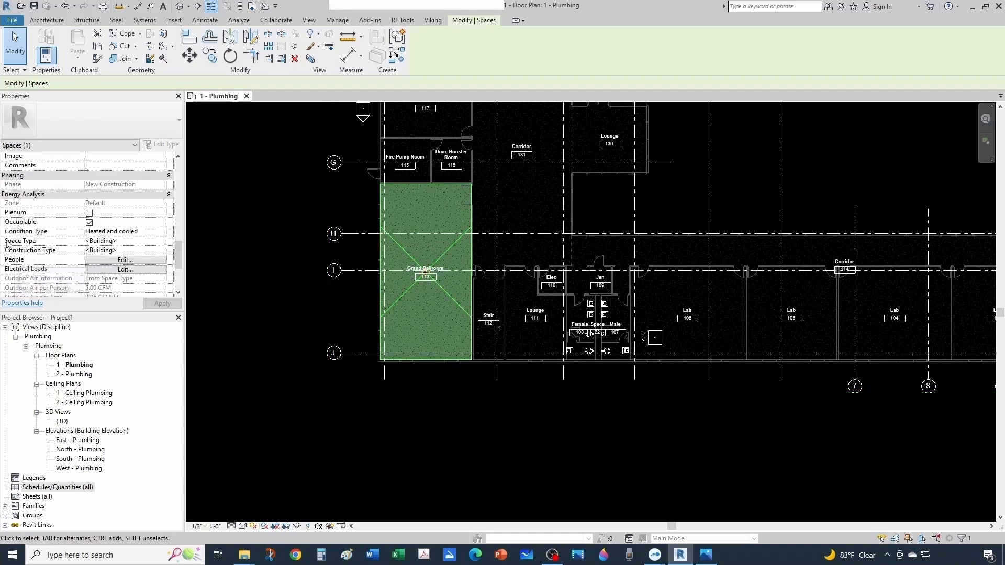
pyautogui.click(152, 241)
pyautogui.click(164, 241)
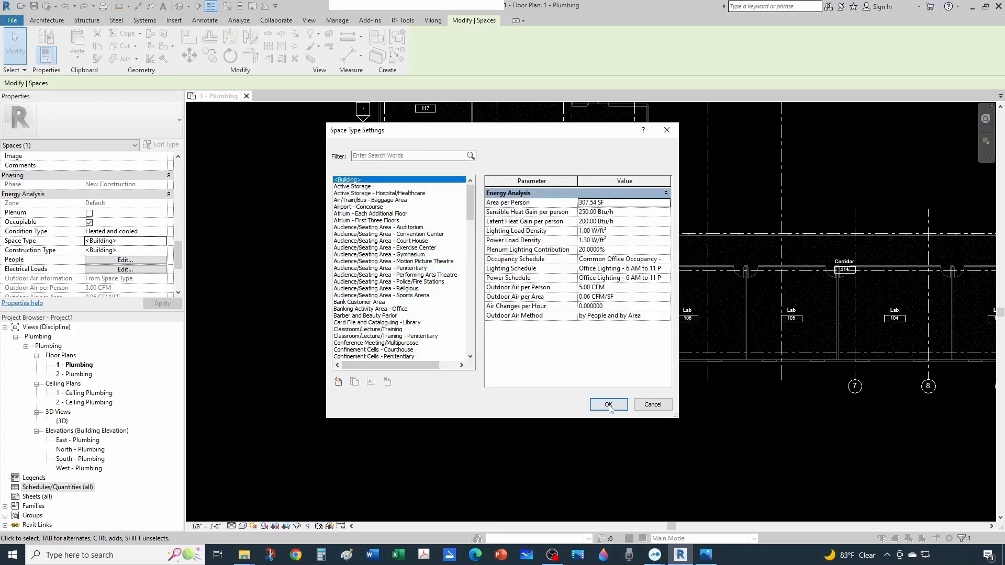
pyautogui.scroll(-8, 434, 248)
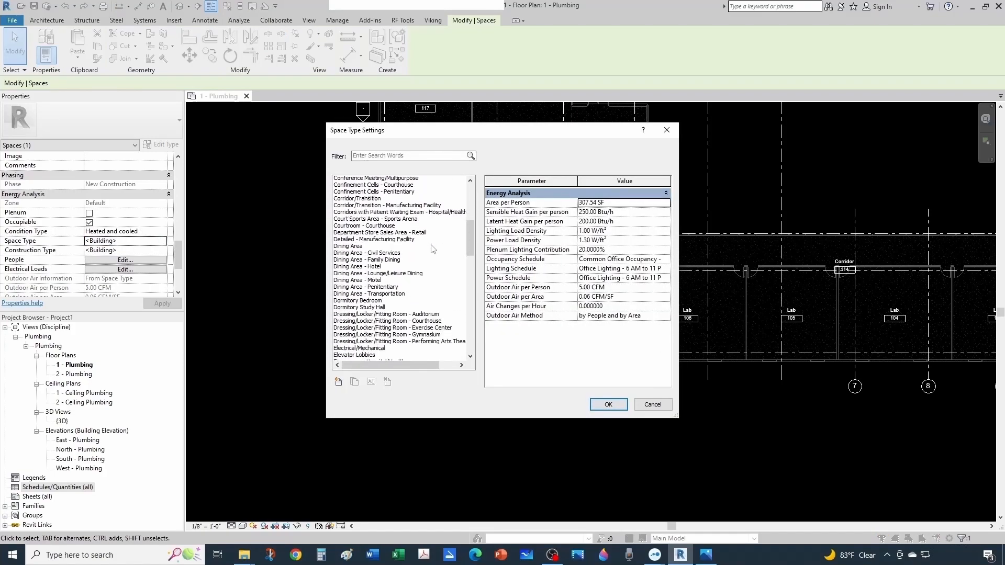
pyautogui.scroll(-9, 433, 248)
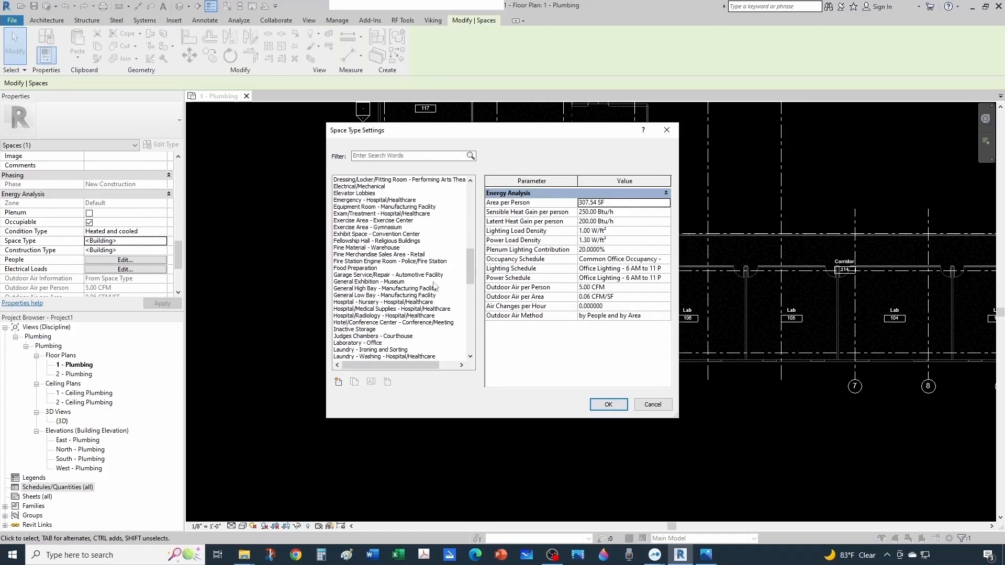
pyautogui.click(668, 130)
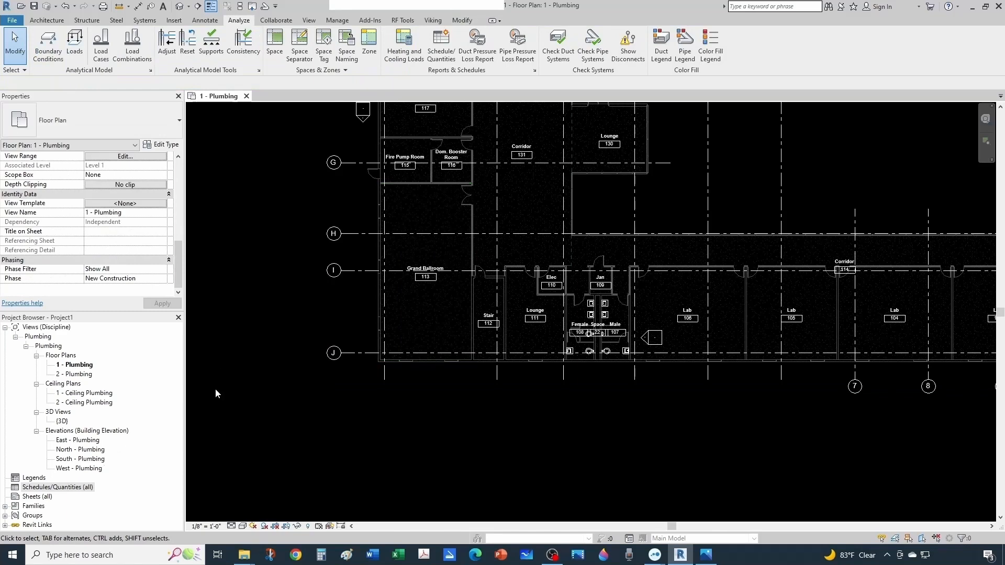
# Step: Create a new building component schedule named Space Schedule for the Spaces category in the New Construction phase
pyautogui.rightClick(52, 490)
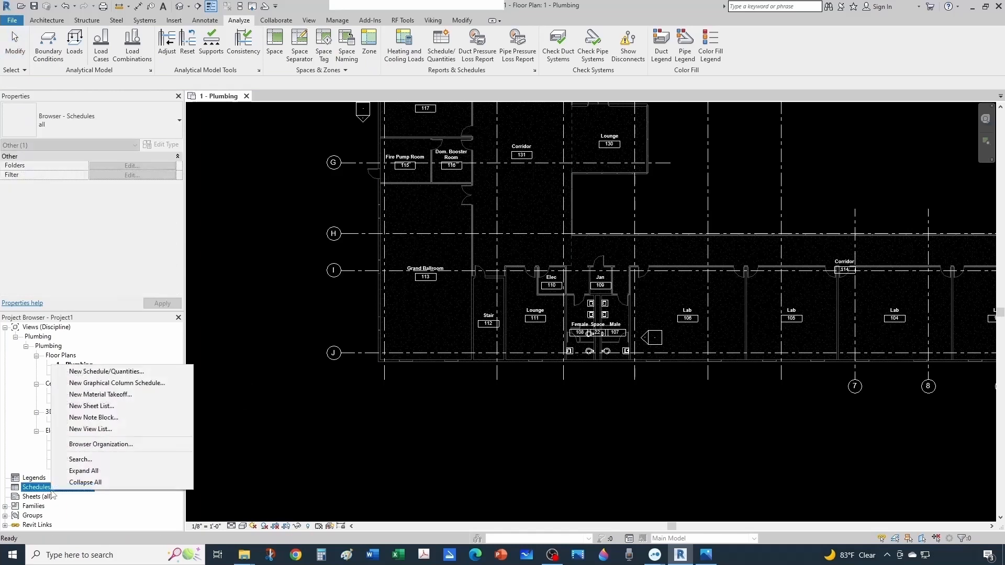
pyautogui.click(108, 371)
pyautogui.scroll(-1, 438, 278)
pyautogui.click(437, 278)
pyautogui.press('s')
pyautogui.press('p')
pyautogui.scroll(-3, 438, 266)
pyautogui.click(422, 303)
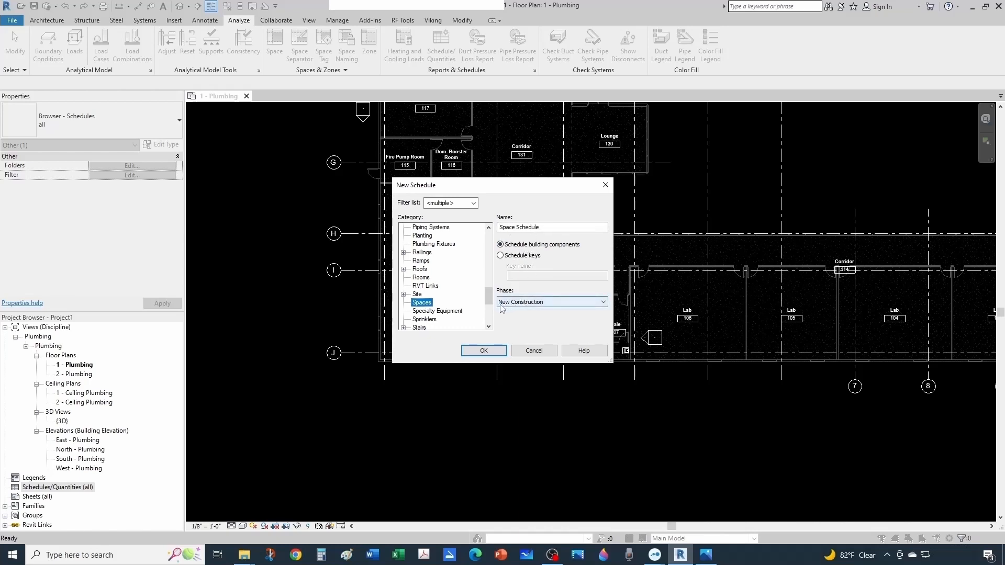
pyautogui.click(491, 356)
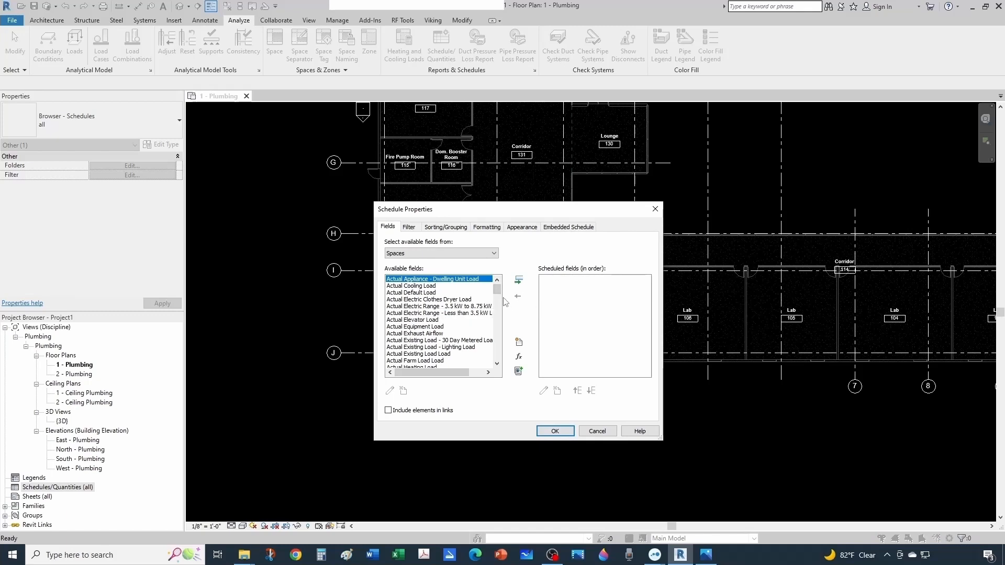
# Step: Add the Name, Number and Area fields to the Space Schedule in that order and generate it
pyautogui.click(412, 307)
pyautogui.press('n')
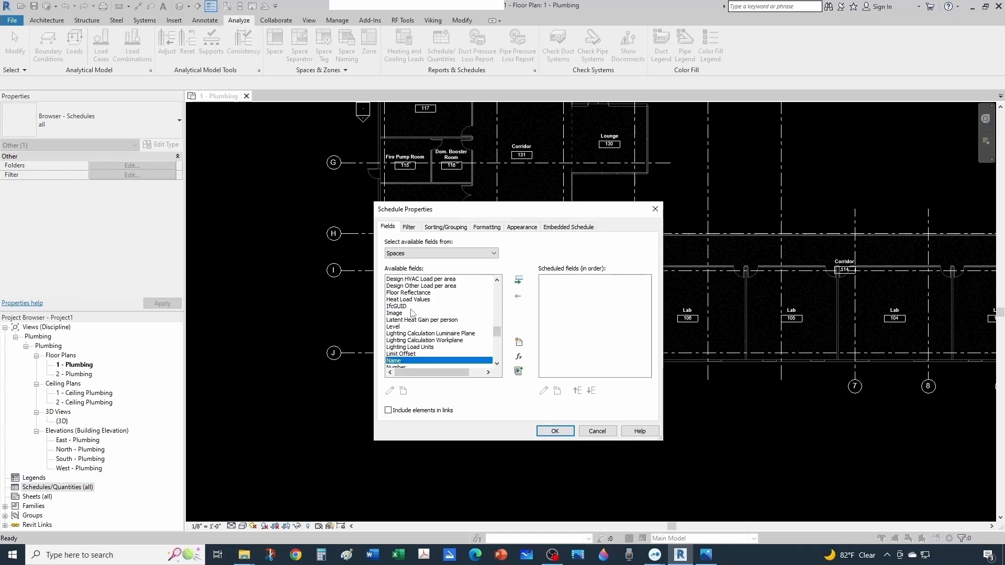
pyautogui.scroll(-1, 413, 314)
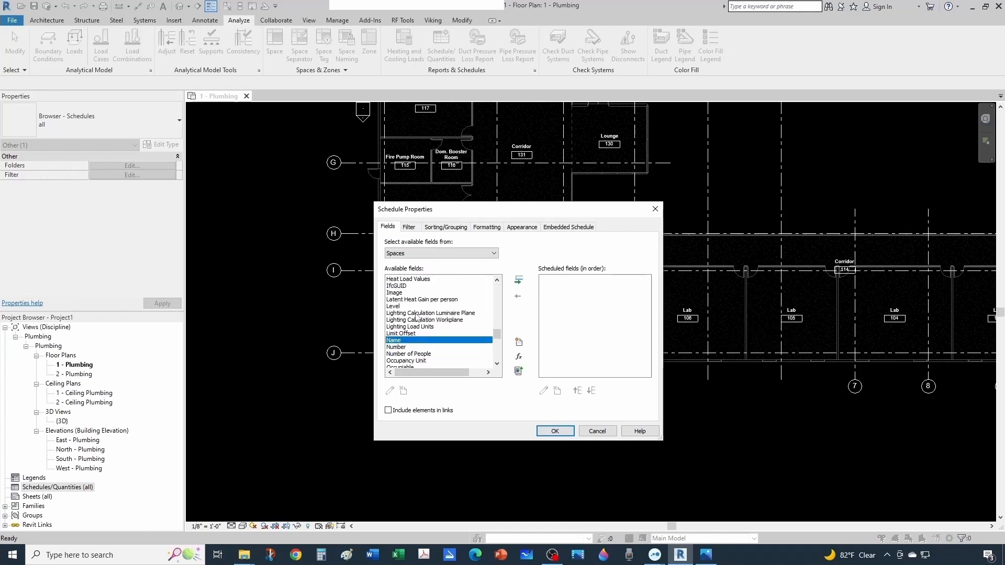
pyautogui.click(519, 283)
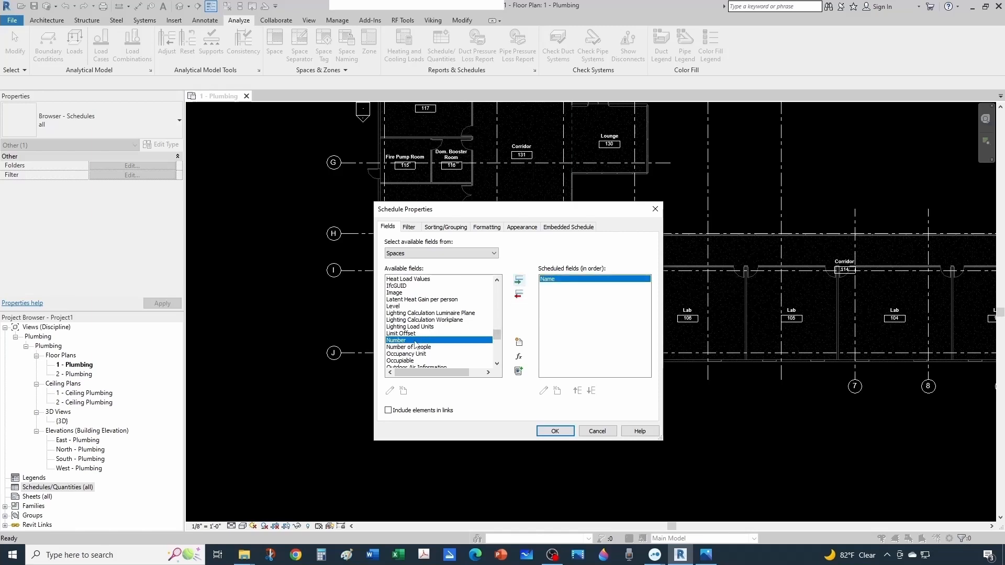
pyautogui.click(520, 282)
pyautogui.moveTo(497, 337); pyautogui.dragTo(495, 314)
pyautogui.click(398, 313)
pyautogui.click(520, 281)
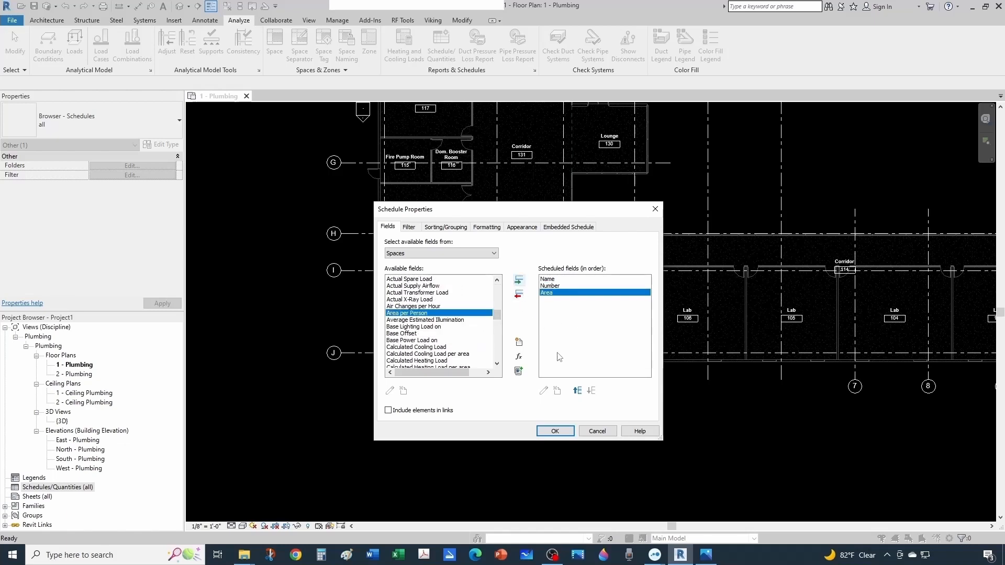
pyautogui.click(556, 433)
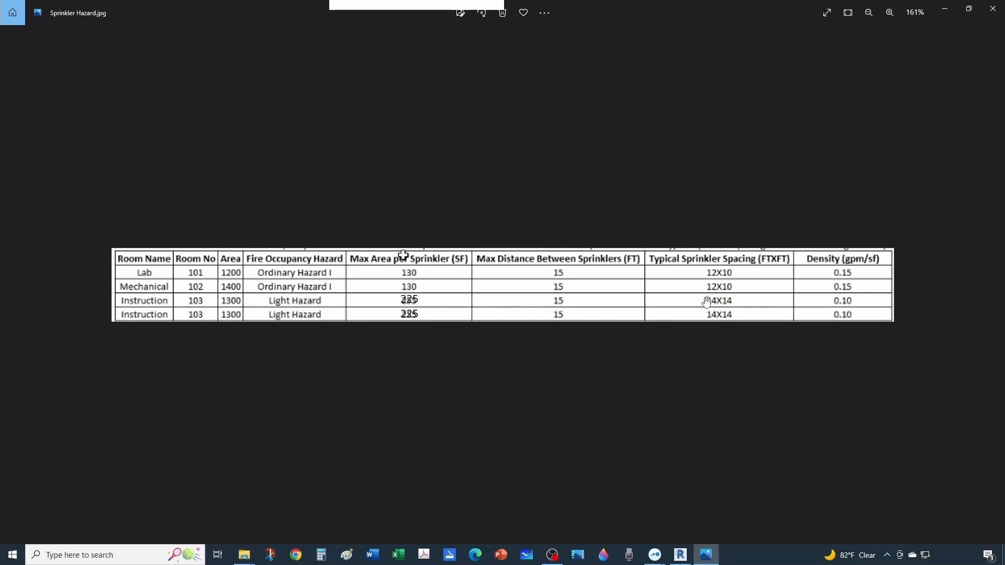
# Step: Return to Revit and start a new schedule for the Spaces category, set up as schedule keys
pyautogui.click(945, 9)
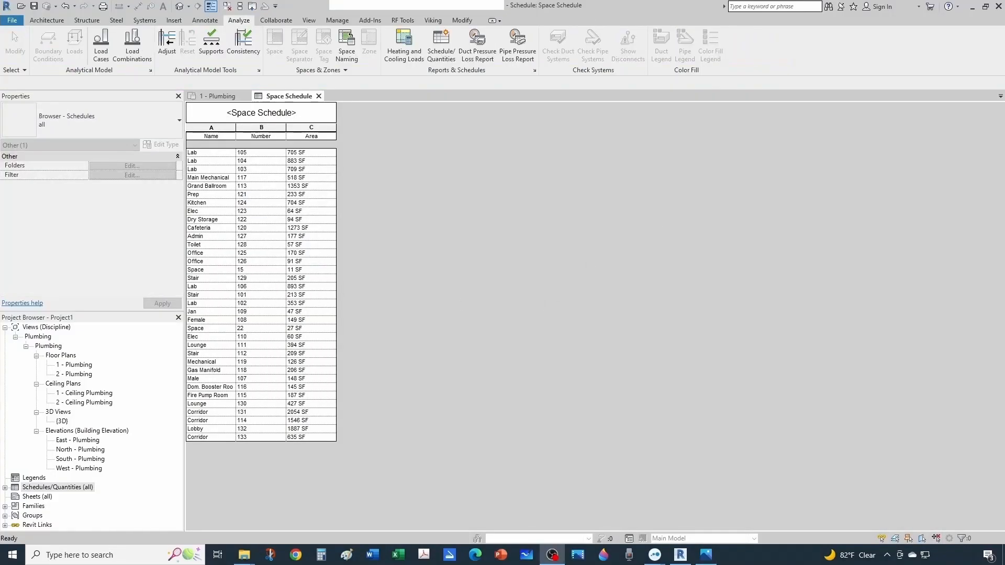
pyautogui.rightClick(65, 488)
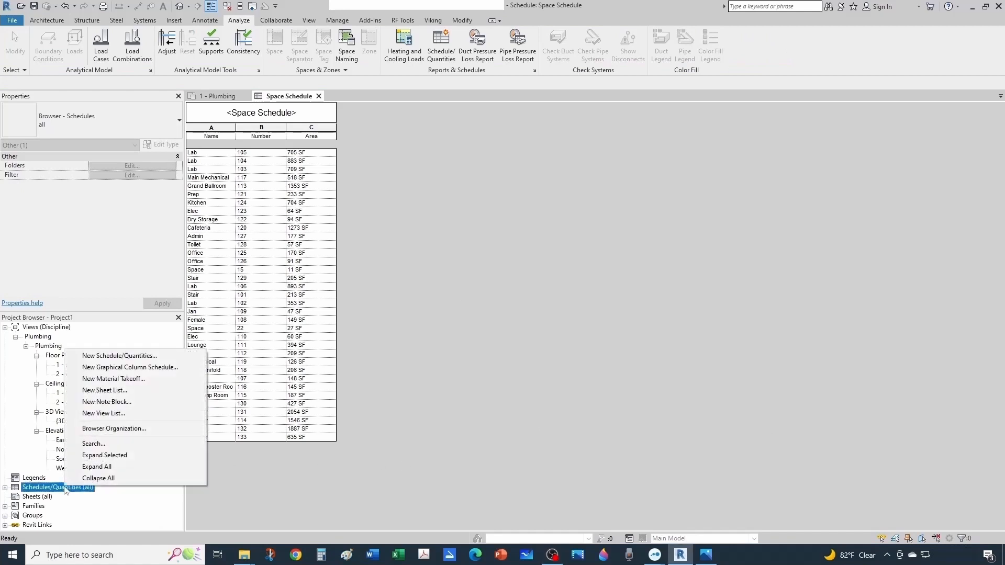
pyautogui.click(109, 356)
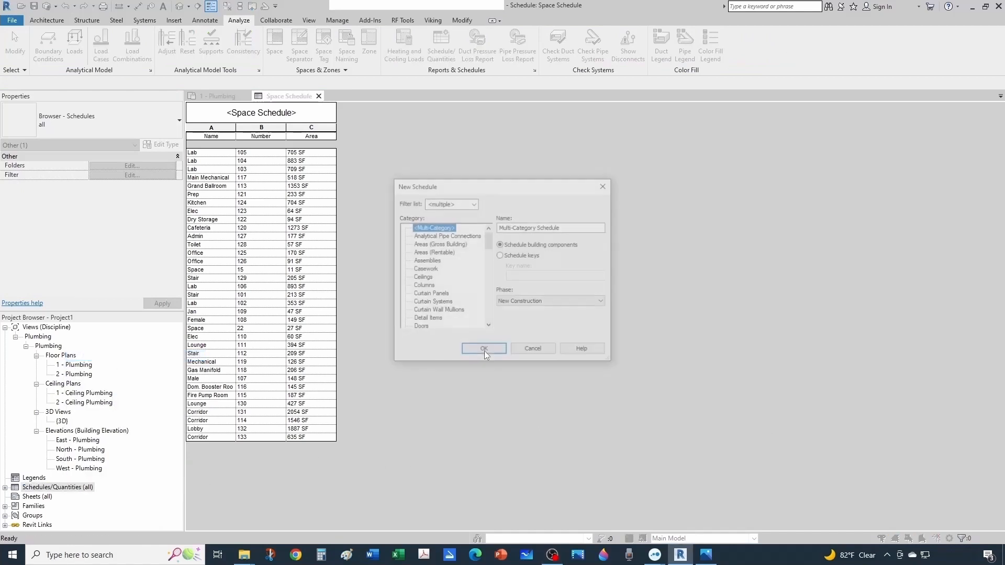
pyautogui.click(424, 269)
pyautogui.press('s')
pyautogui.press('p')
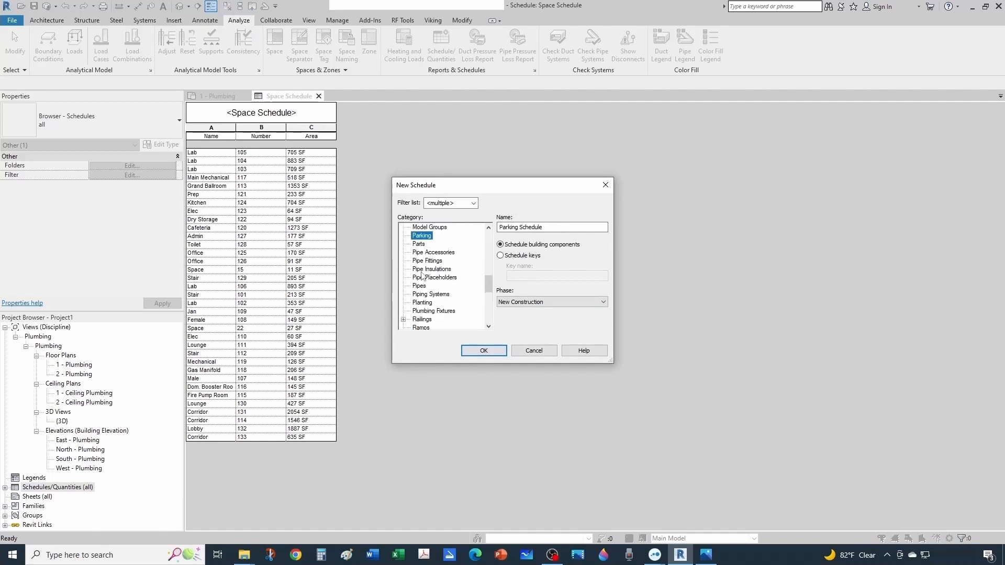
pyautogui.scroll(-3, 427, 299)
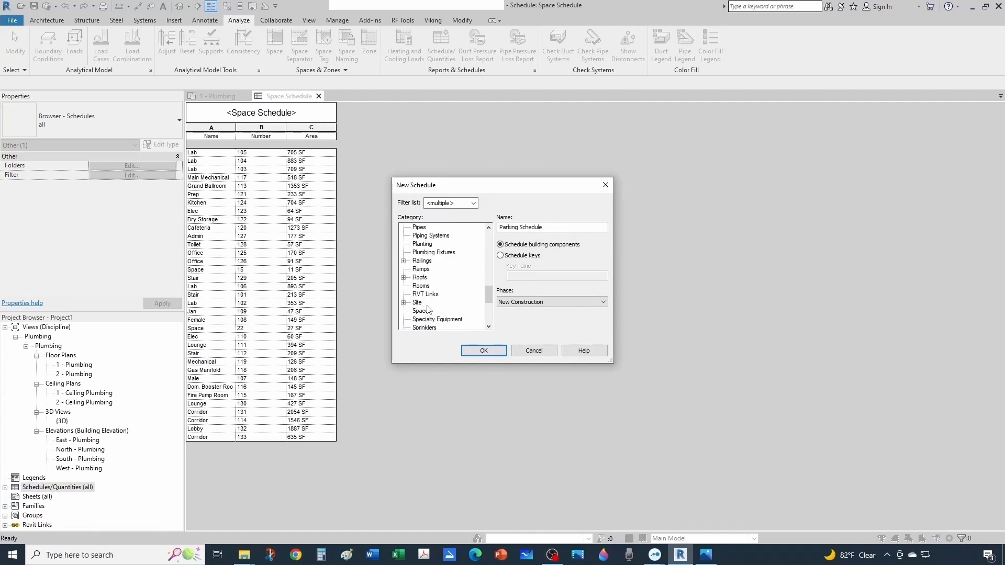
pyautogui.click(428, 303)
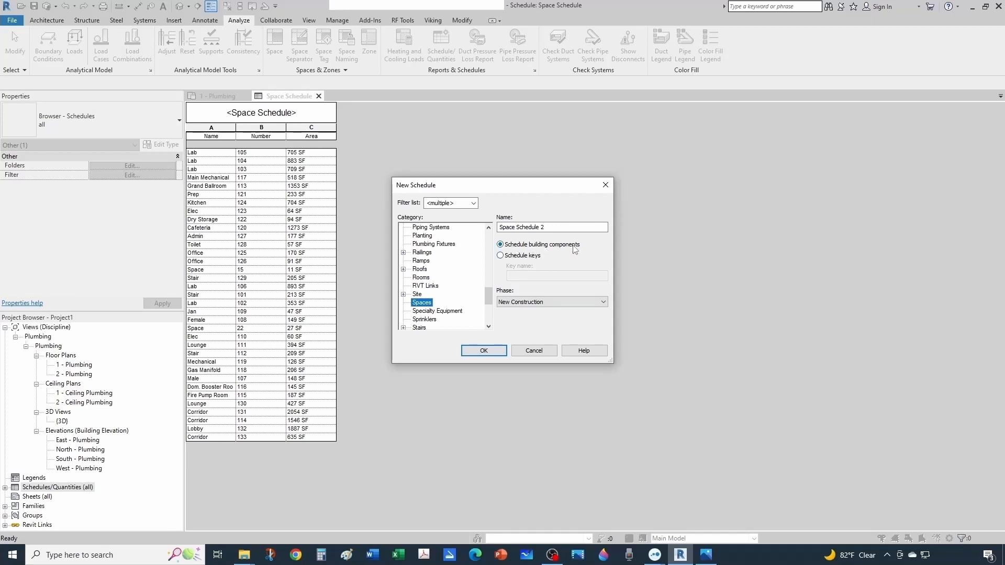
pyautogui.click(500, 256)
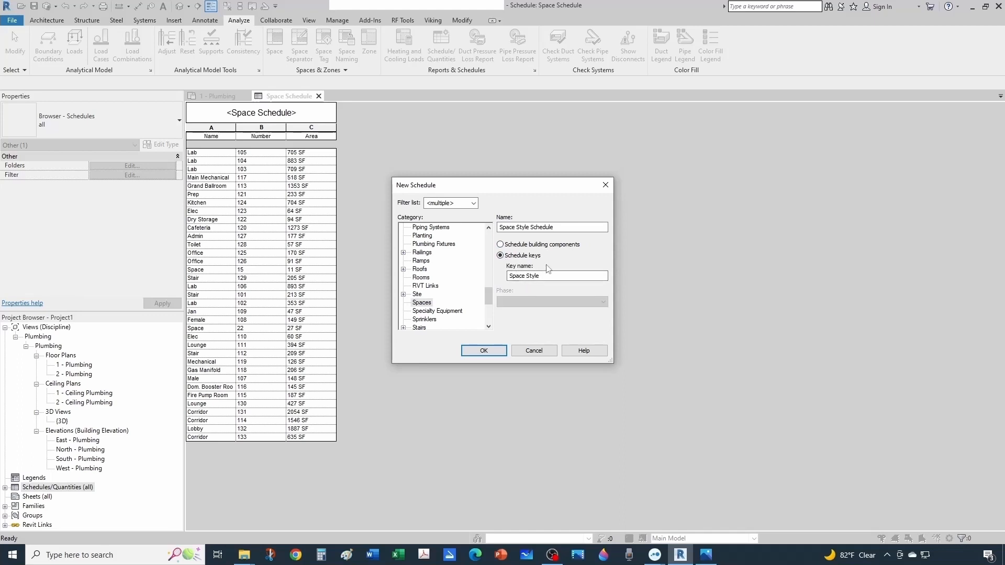
# Step: Name the key Fire Occupancy Hazard, matching the heading in the Sprinkler Hazard reference image, and create the key schedule
pyautogui.click(551, 278)
pyautogui.moveTo(531, 277); pyautogui.dragTo(528, 277)
pyautogui.write('Fire Occupancy')
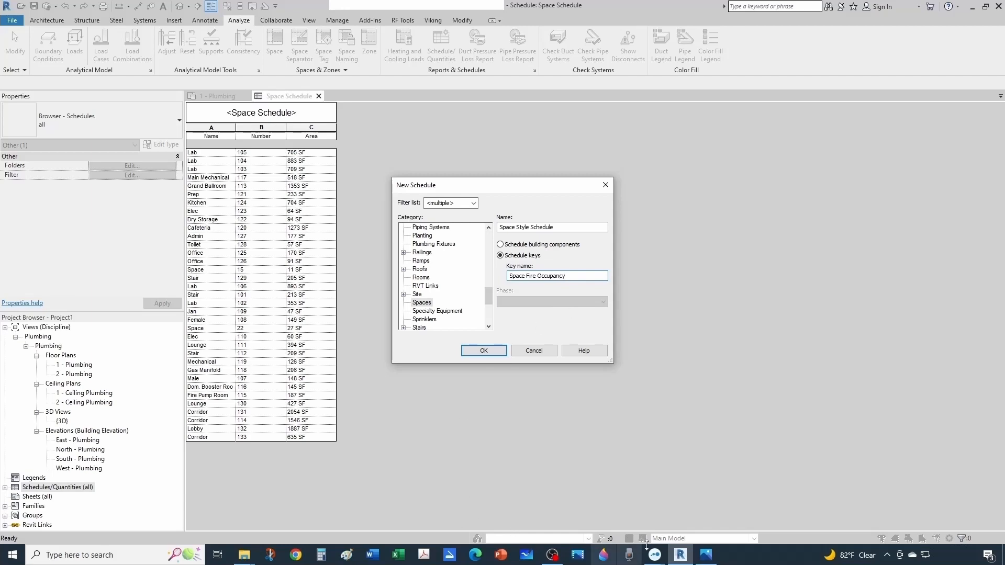
pyautogui.click(704, 557)
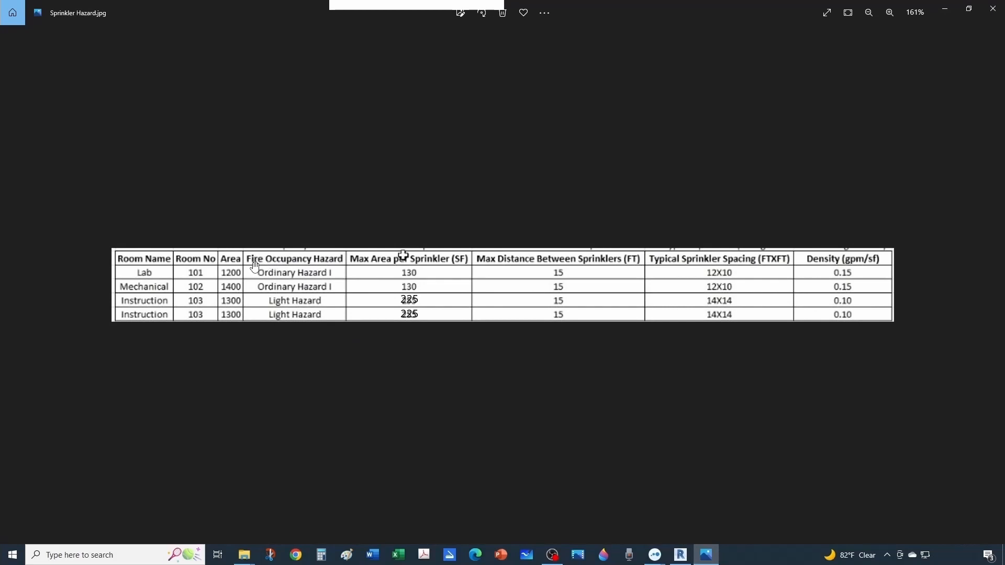
pyautogui.click(944, 14)
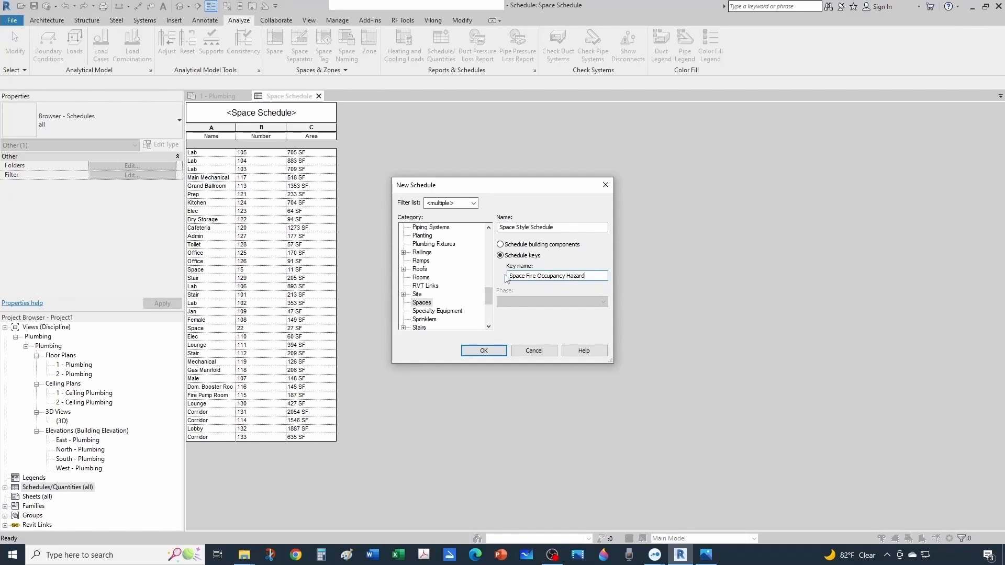
pyautogui.press('BackSpace')
pyautogui.press('BackSpace')
pyautogui.press('BackSpace')
pyautogui.press('BackSpace')
pyautogui.press('BackSpace')
pyautogui.click(485, 351)
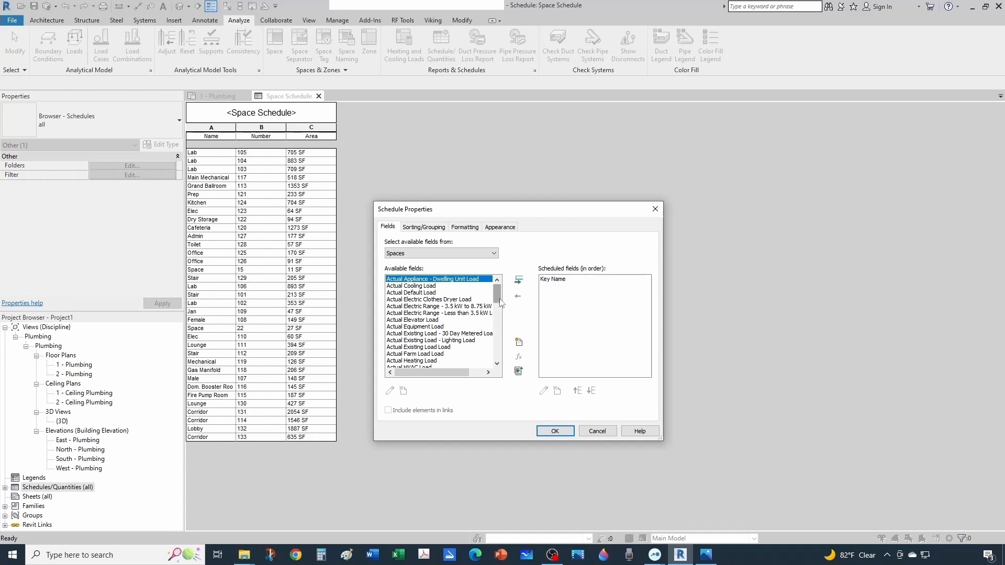
# Step: Check the column headings in the Sprinkler Hazard reference image and browse the available space fields for matching ones
pyautogui.click(707, 556)
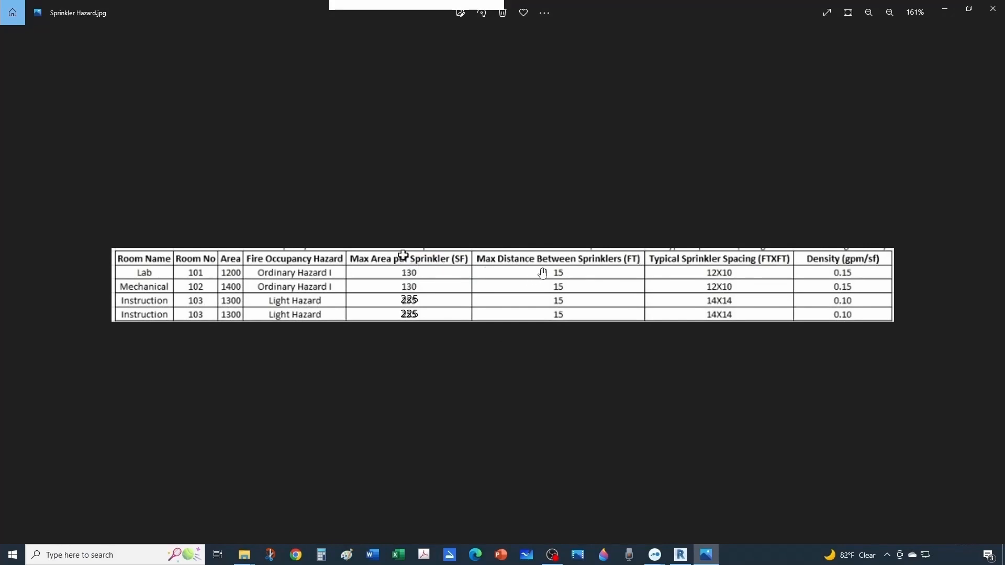
pyautogui.moveTo(427, 11); pyautogui.dragTo(1004, 204)
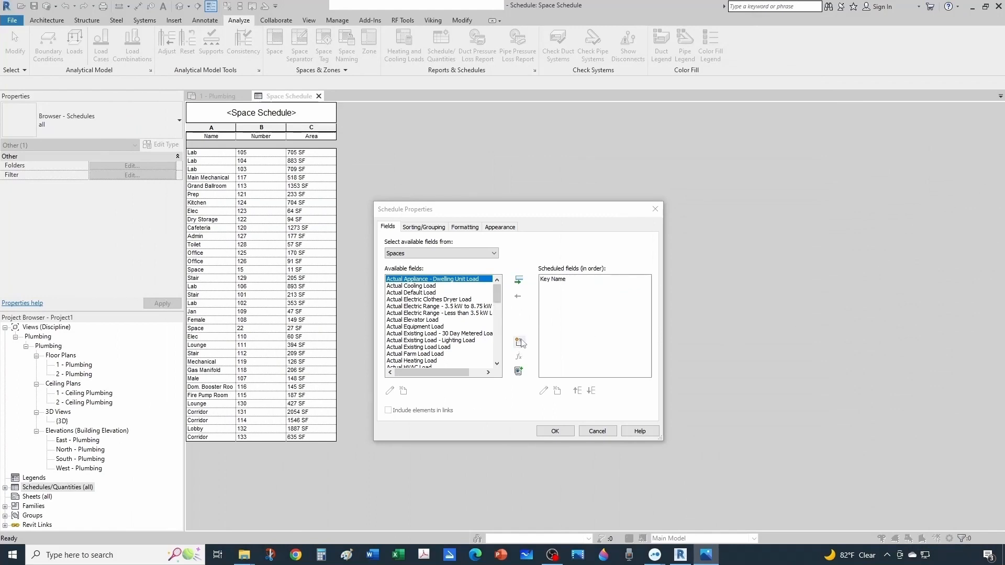
pyautogui.scroll(-10, 442, 348)
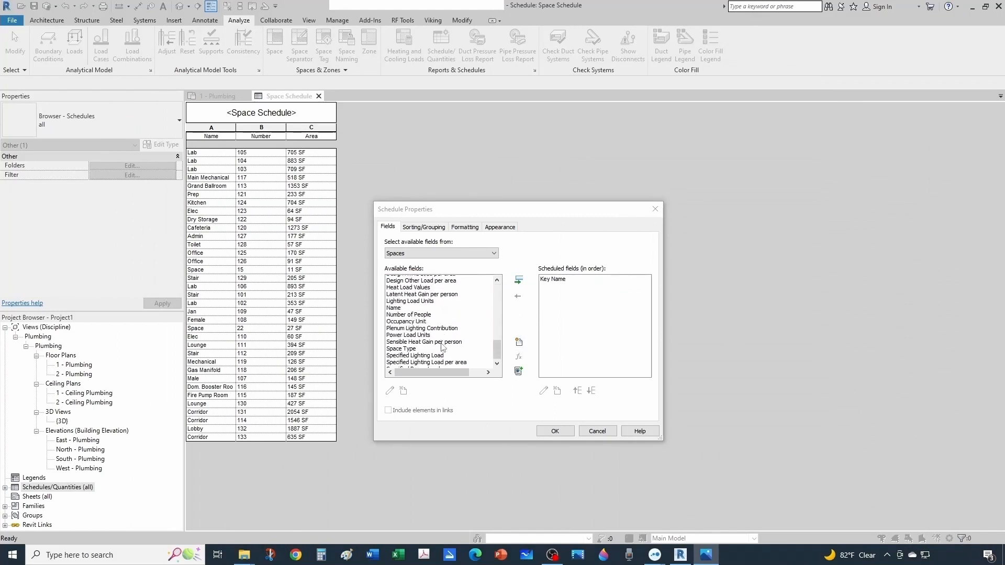
pyautogui.scroll(1, 425, 308)
pyautogui.scroll(3, 425, 308)
pyautogui.moveTo(496, 336); pyautogui.dragTo(495, 288)
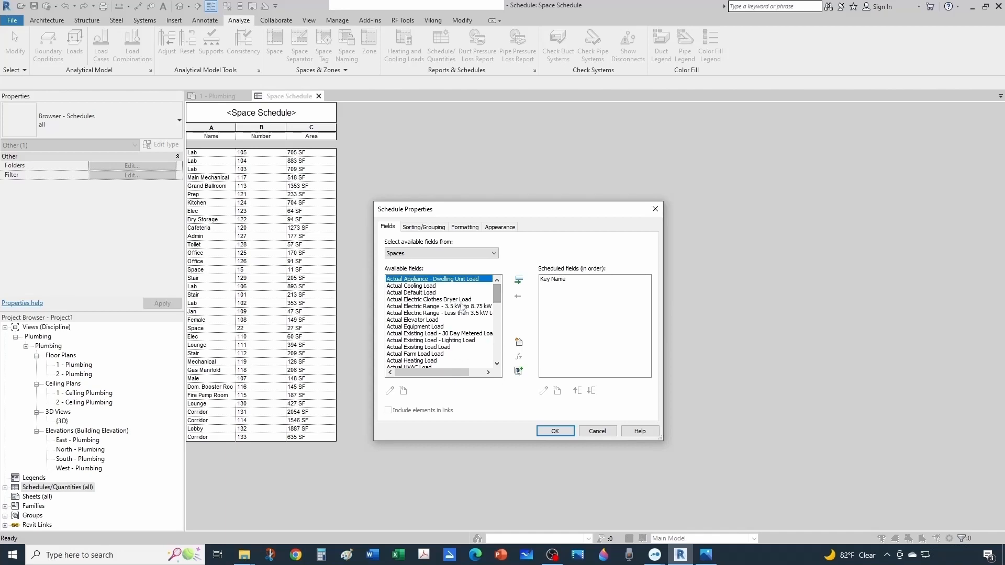
# Step: Add a new Text parameter named Max Area per Sprinkler (SF) to the key schedule, grouped under Fire Protection
pyautogui.click(519, 343)
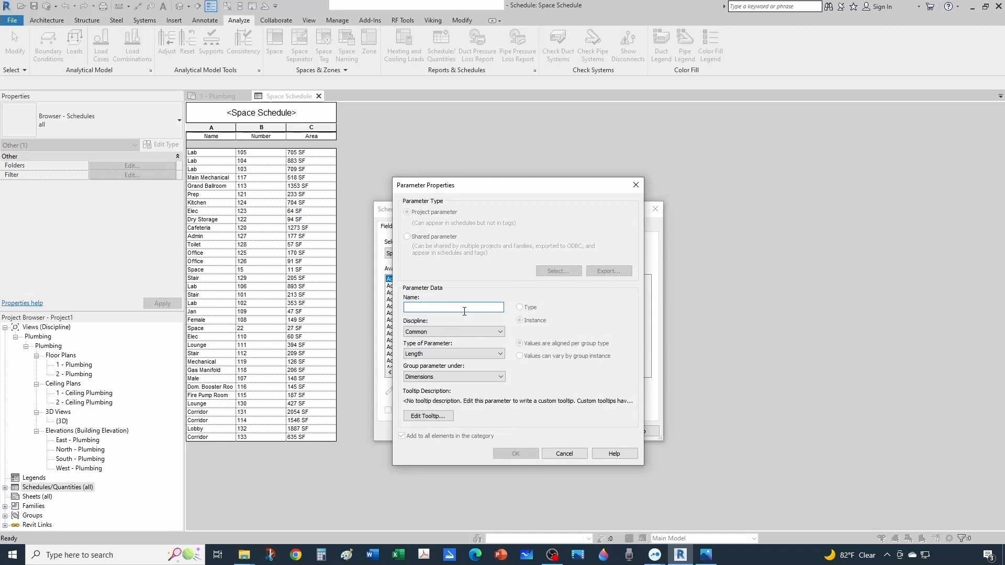
pyautogui.write('Max Area')
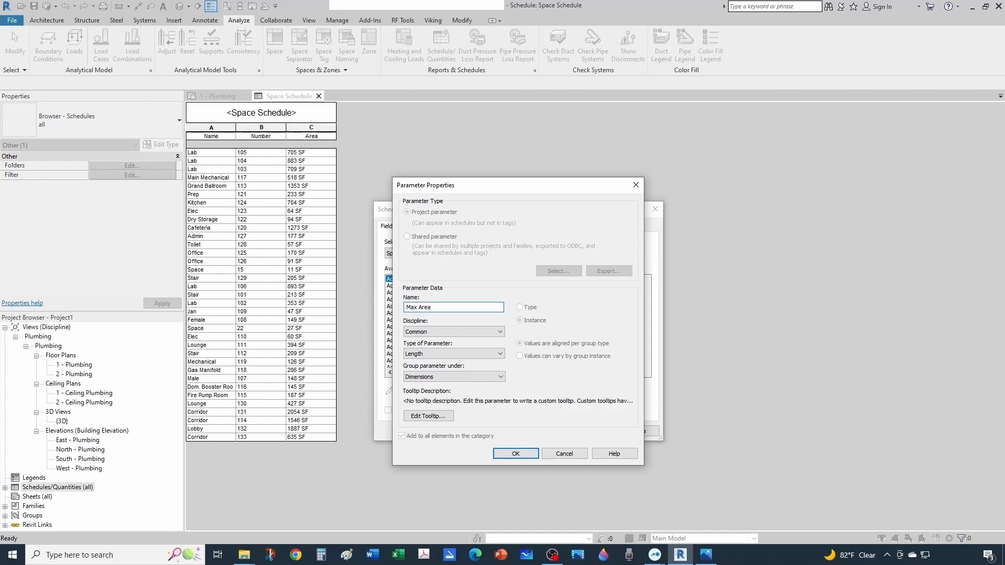
pyautogui.write(' per Sprinkler (SF')
pyautogui.click(436, 355)
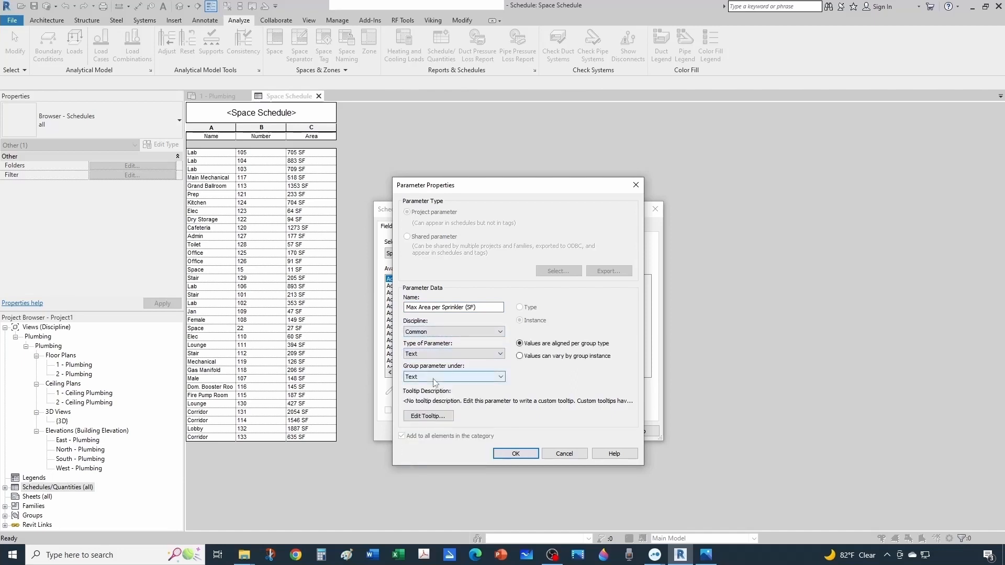
pyautogui.click(434, 383)
pyautogui.scroll(5, 429, 275)
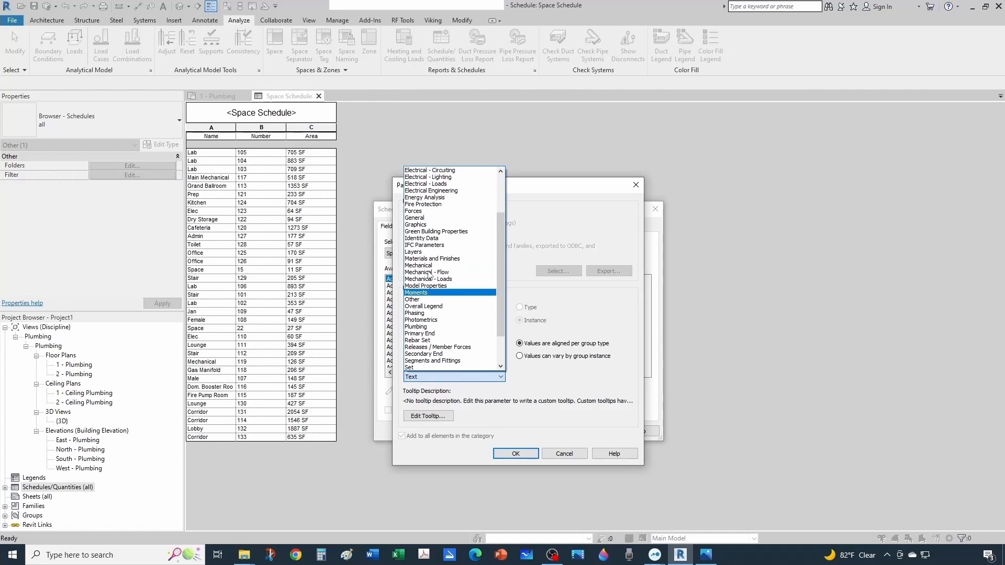
pyautogui.click(425, 205)
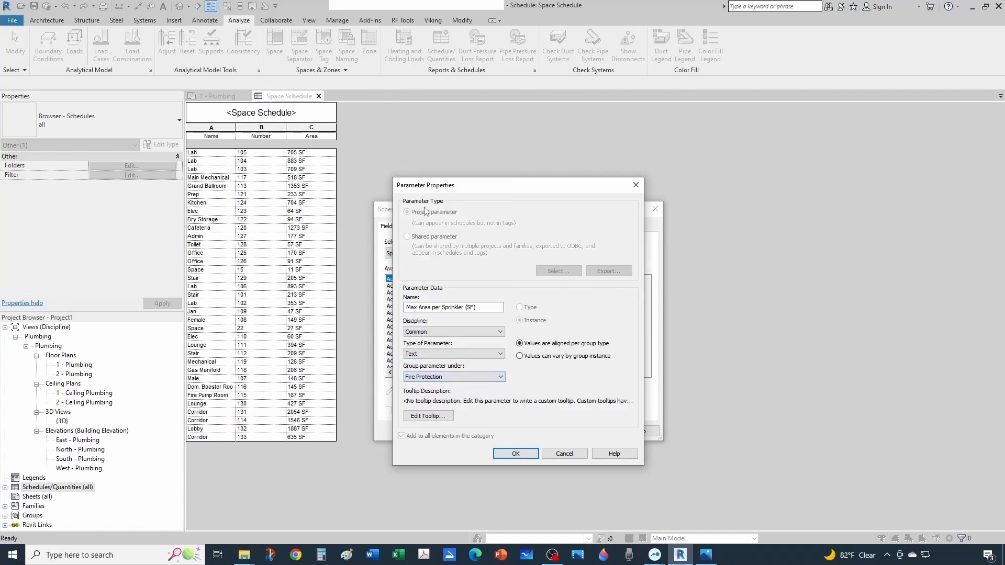
pyautogui.click(516, 454)
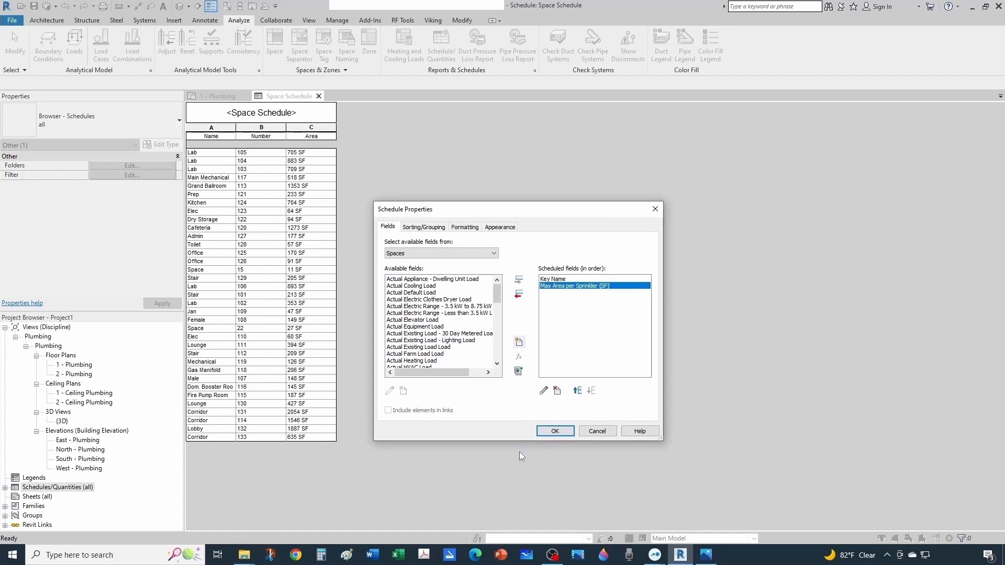
# Step: Add a new Text parameter named Max Distance Between Sprinklers (Ft) to the key schedule, grouped under Fire Protection
pyautogui.click(519, 342)
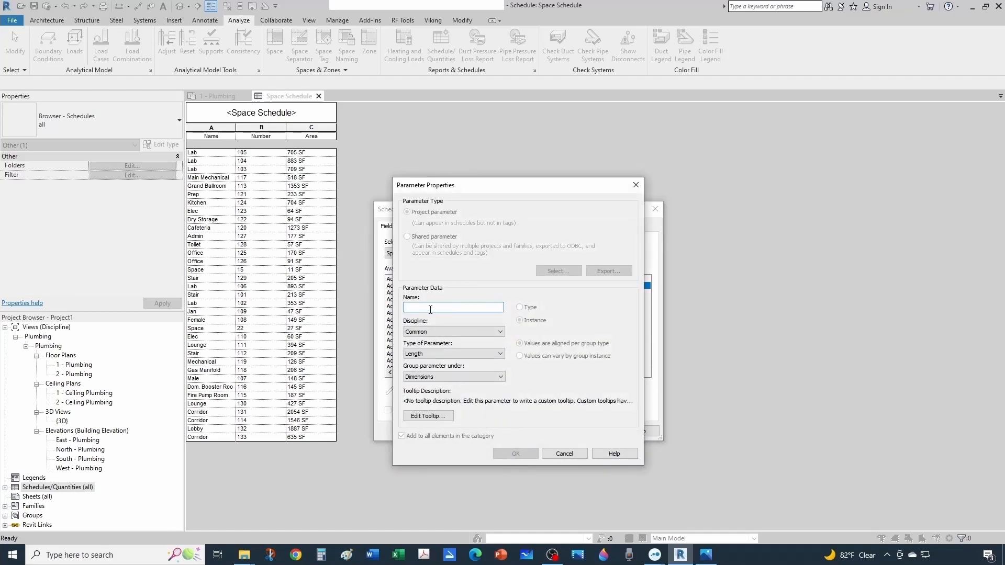
pyautogui.write('Max')
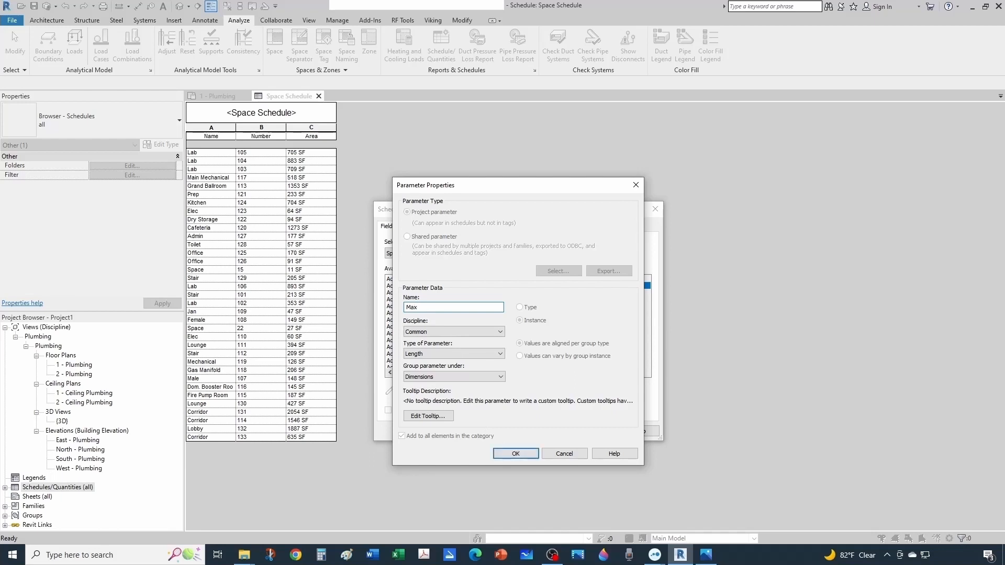
pyautogui.write(' Distance Between Sprinklers (FT)')
pyautogui.press('Left')
pyautogui.write('t')
pyautogui.click(431, 355)
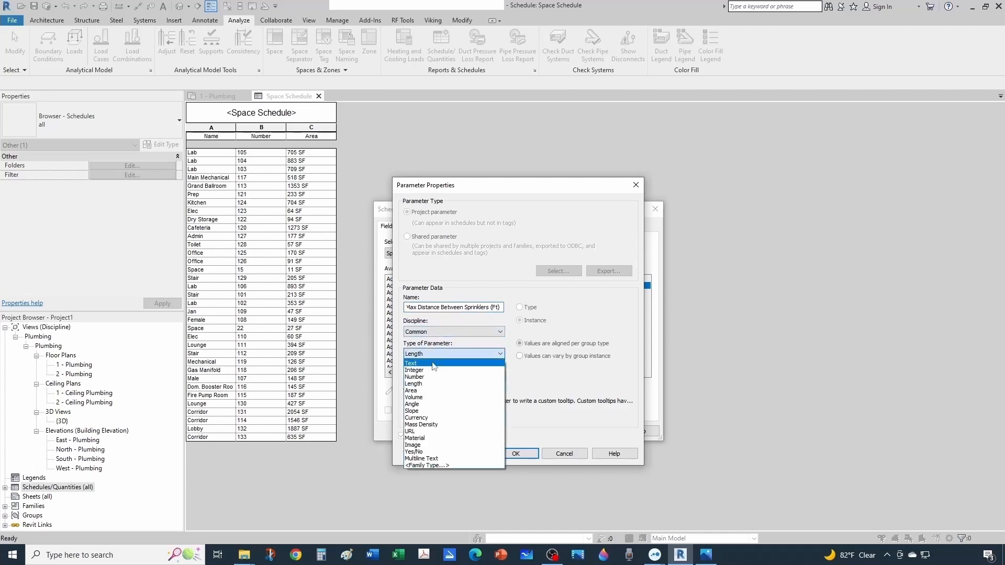
pyautogui.click(434, 363)
pyautogui.click(448, 377)
pyautogui.scroll(4, 450, 293)
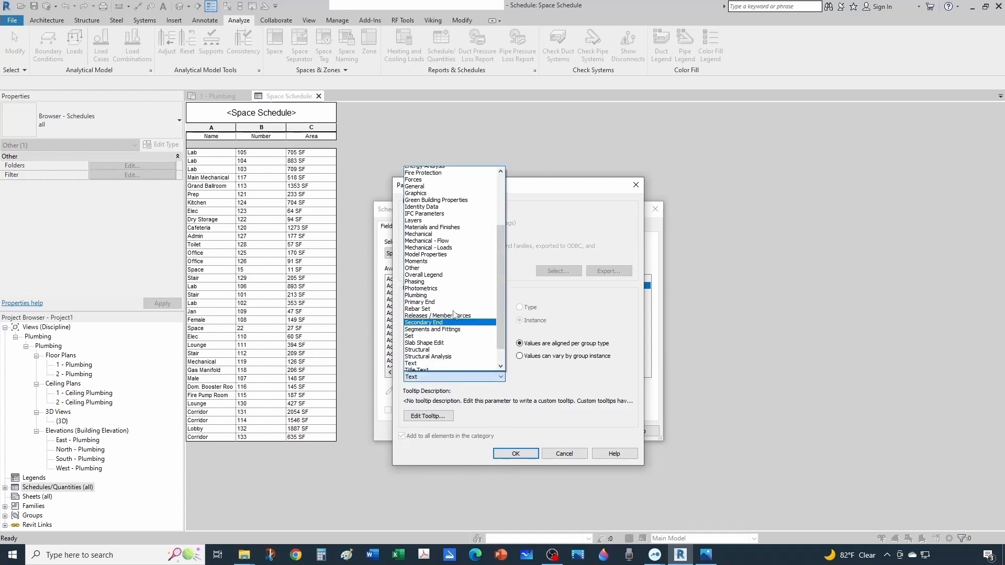
pyautogui.click(425, 246)
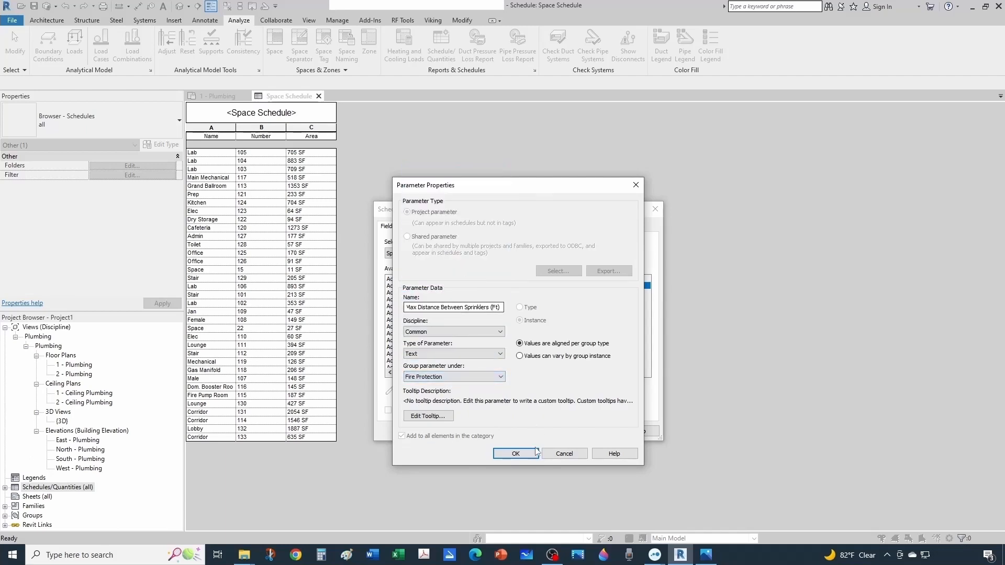
pyautogui.click(515, 453)
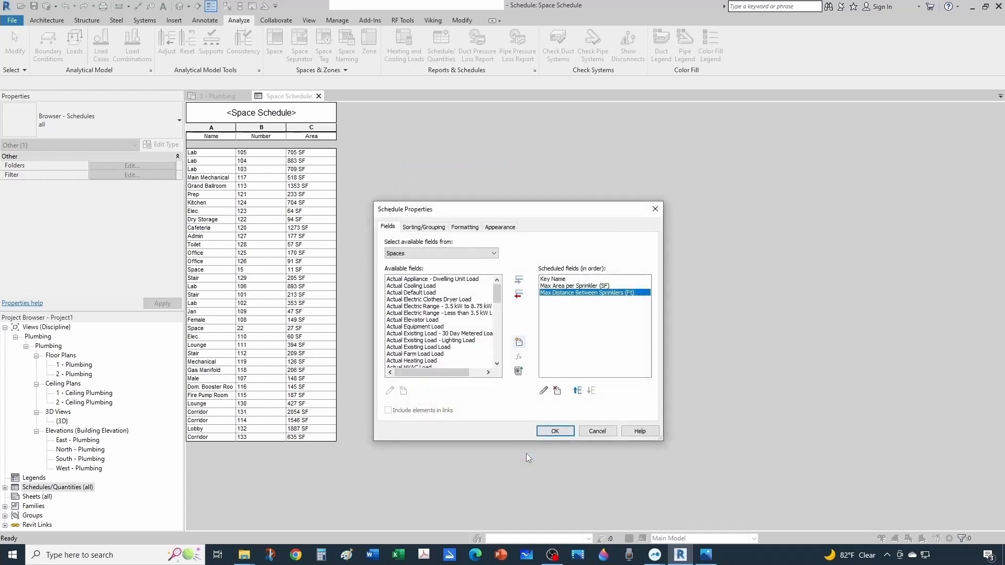
# Step: Add a new Text parameter named Typical Sprinkler Spacing to the key schedule, grouped under Fire Protection
pyautogui.click(519, 342)
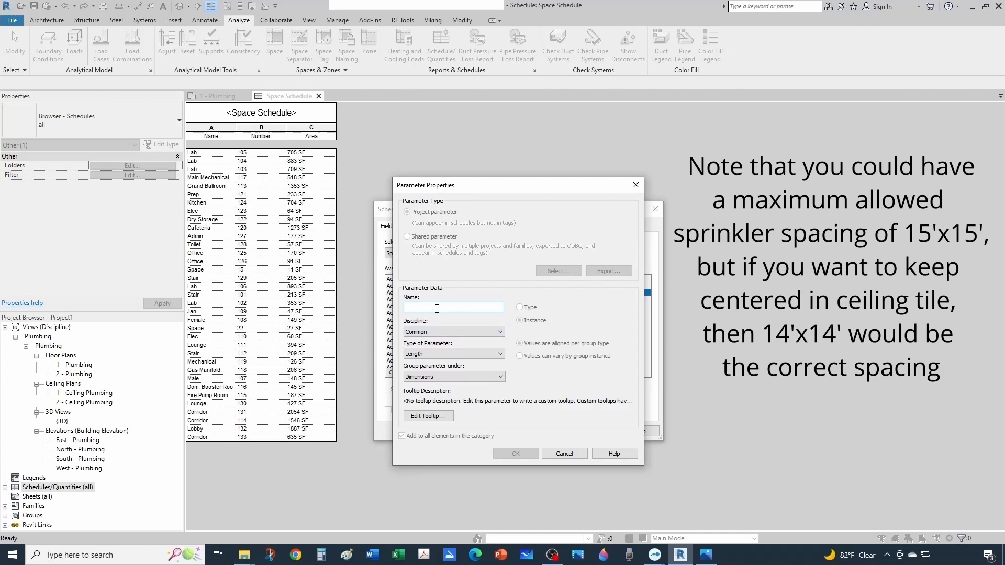
pyautogui.write('Typical')
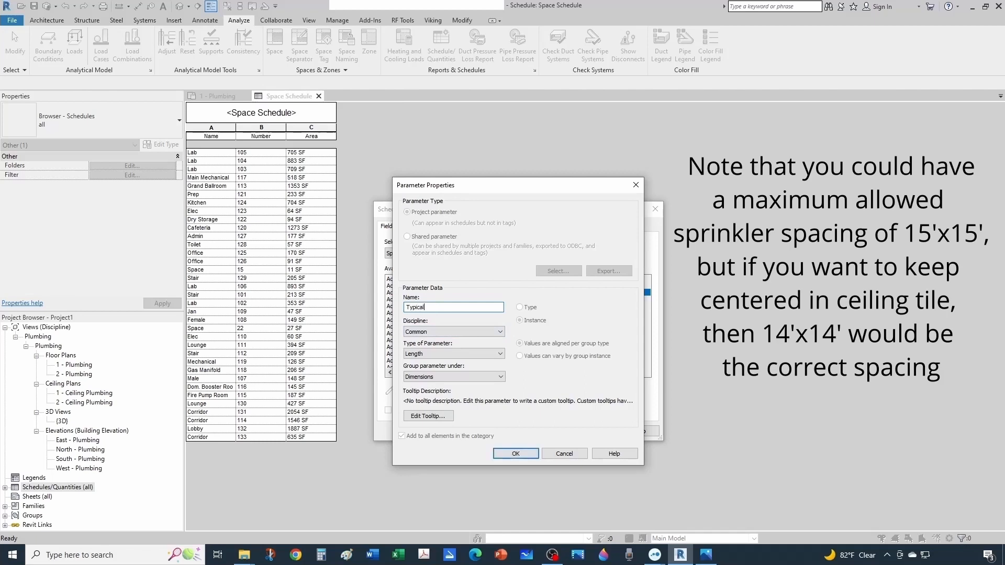
pyautogui.write(' Sprinkler Spacing')
pyautogui.click(432, 354)
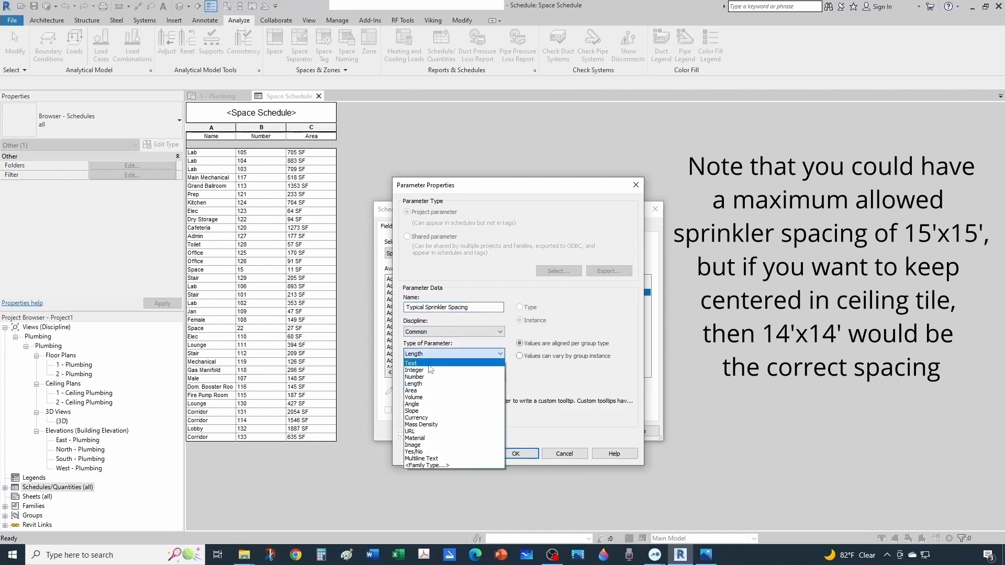
pyautogui.click(430, 364)
pyautogui.click(432, 377)
pyautogui.scroll(1, 434, 313)
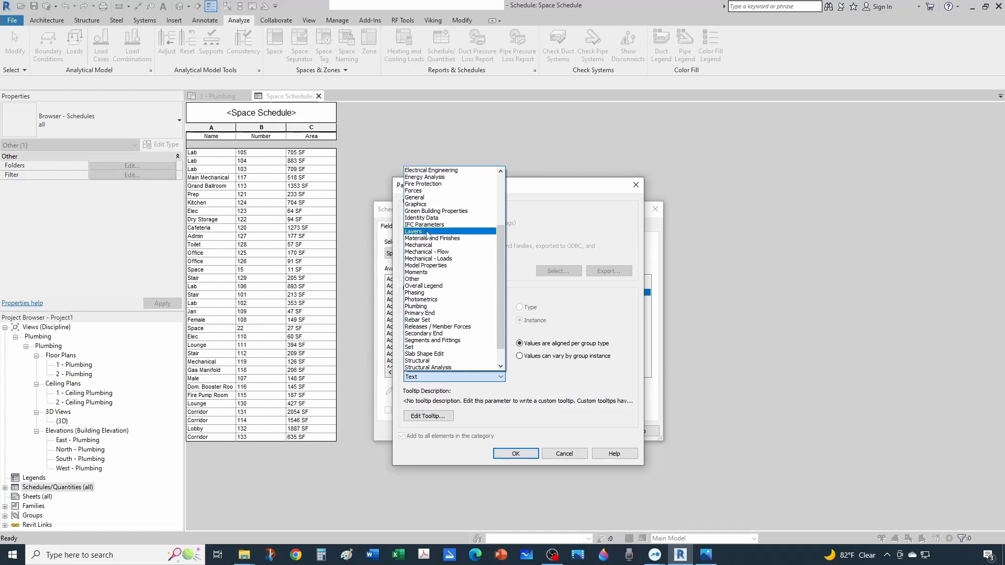
pyautogui.scroll(1, 428, 230)
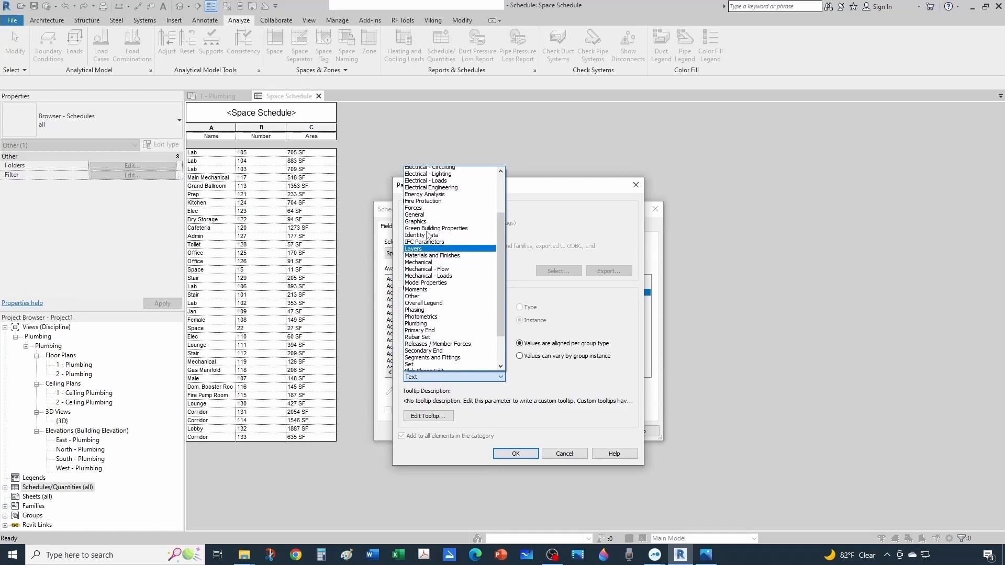
pyautogui.click(426, 204)
pyautogui.click(521, 454)
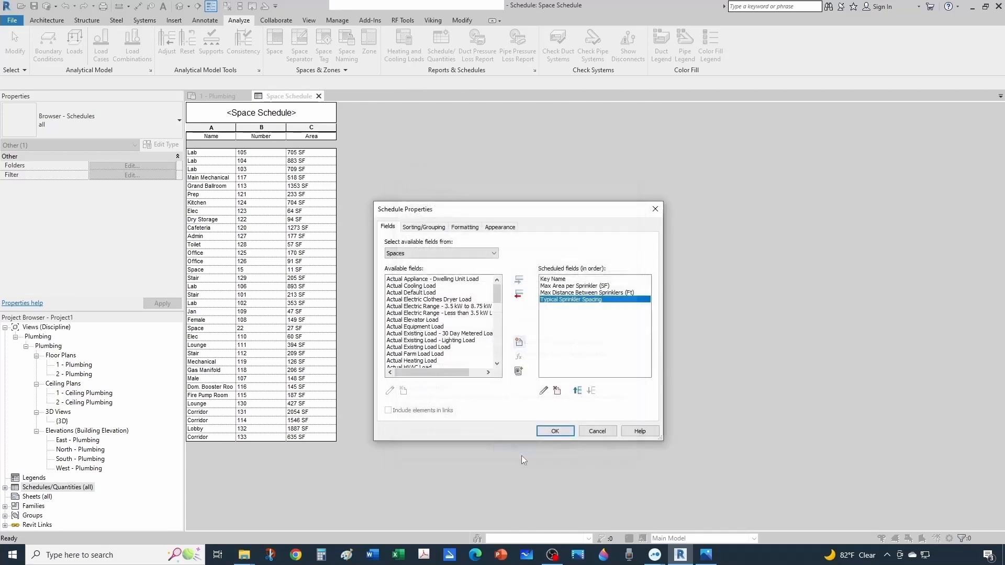
# Step: Add a Text parameter named Density (GPM/SF), grouped under Fire Protection, and create the key schedule
pyautogui.click(519, 343)
pyautogui.write('Density (GPM')
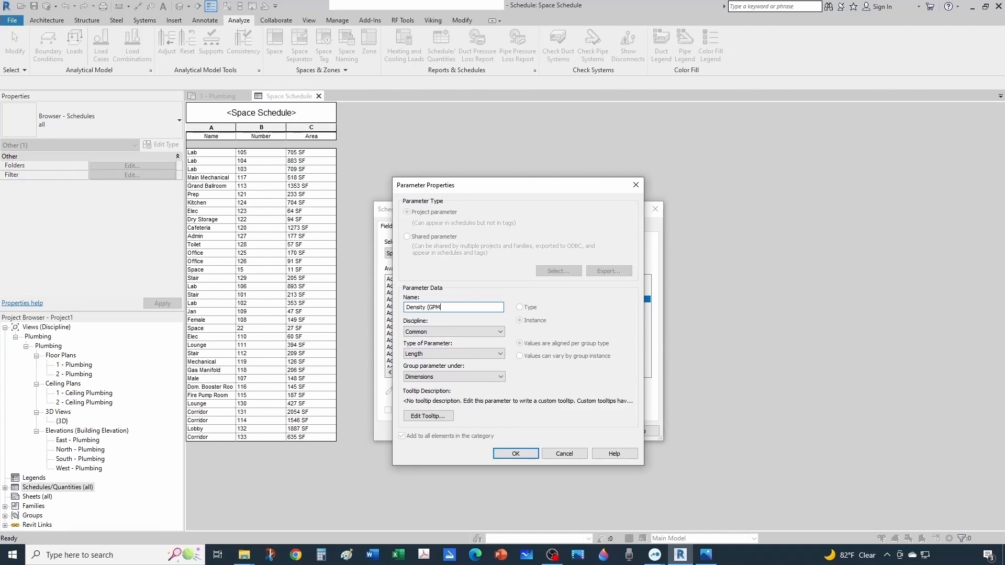
pyautogui.write('/SF)')
pyautogui.click(449, 355)
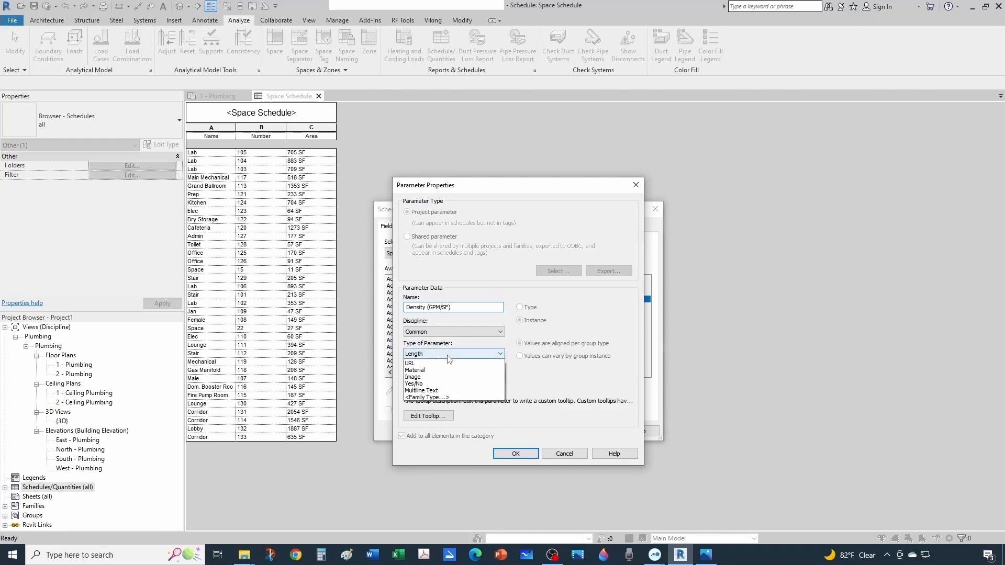
pyautogui.click(436, 365)
pyautogui.click(438, 377)
pyautogui.scroll(5, 432, 314)
pyautogui.click(424, 265)
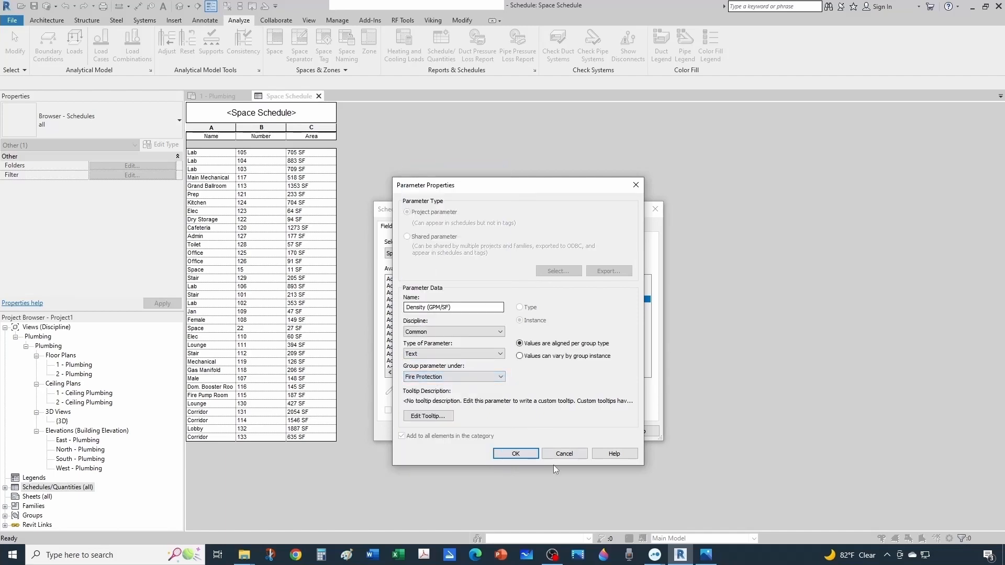
pyautogui.click(516, 455)
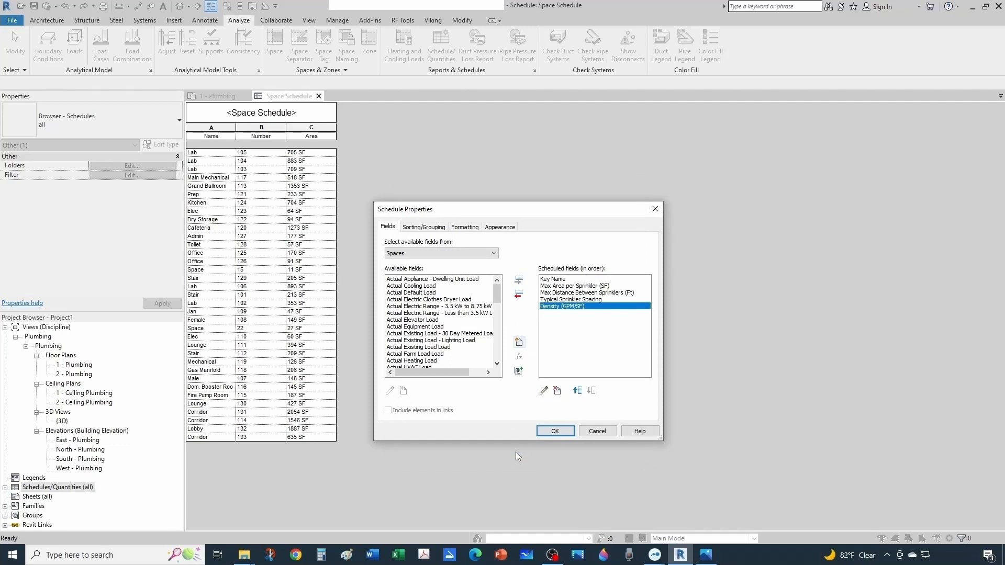
pyautogui.click(567, 430)
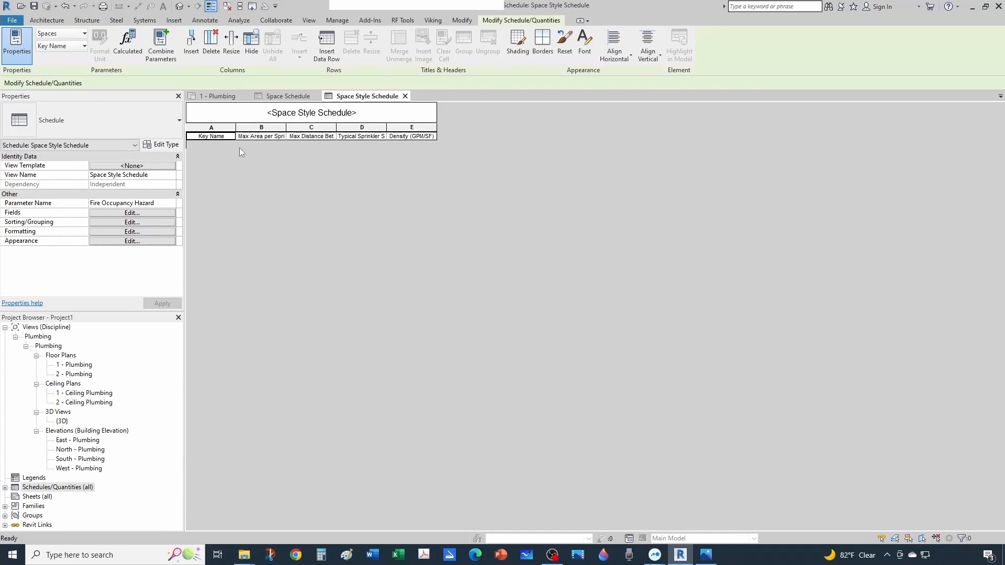
# Step: Insert a data row with key name Light Hazard, maximum area per sprinkler 255 and maximum distance between sprinklers 15
pyautogui.click(327, 53)
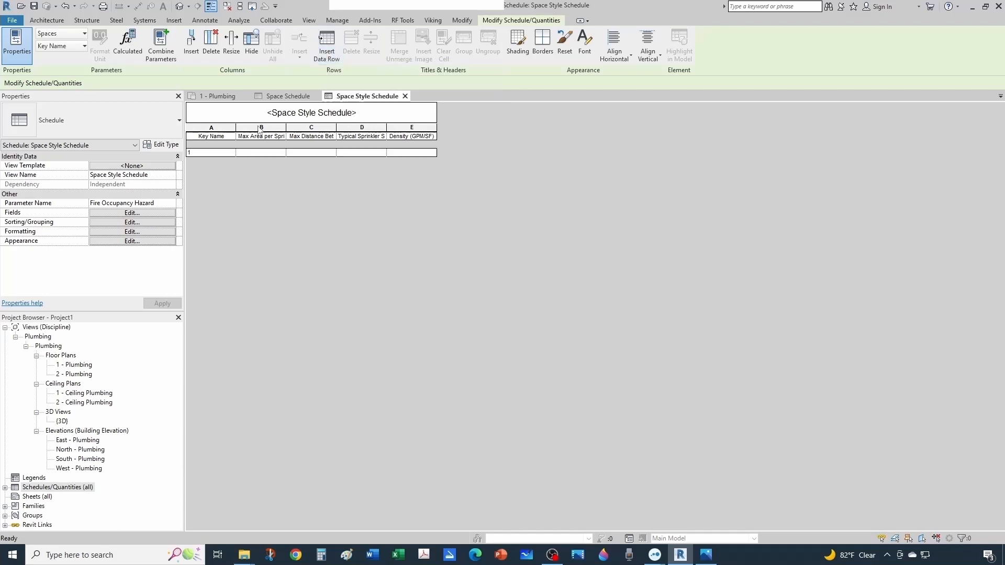
pyautogui.click(213, 152)
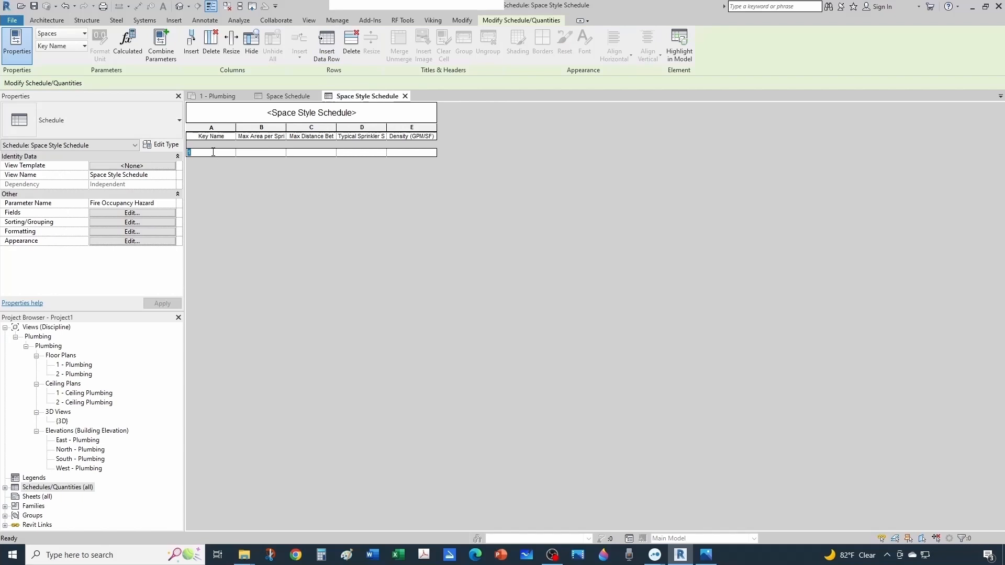
pyautogui.write('Light Hazard')
pyautogui.click(247, 152)
pyautogui.write('225')
pyautogui.click(303, 154)
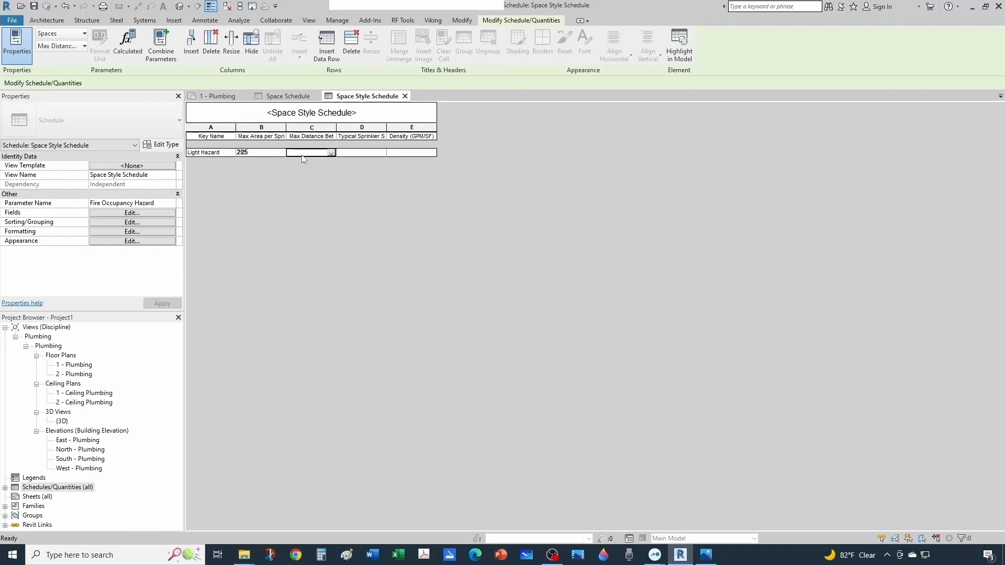
pyautogui.write('1')
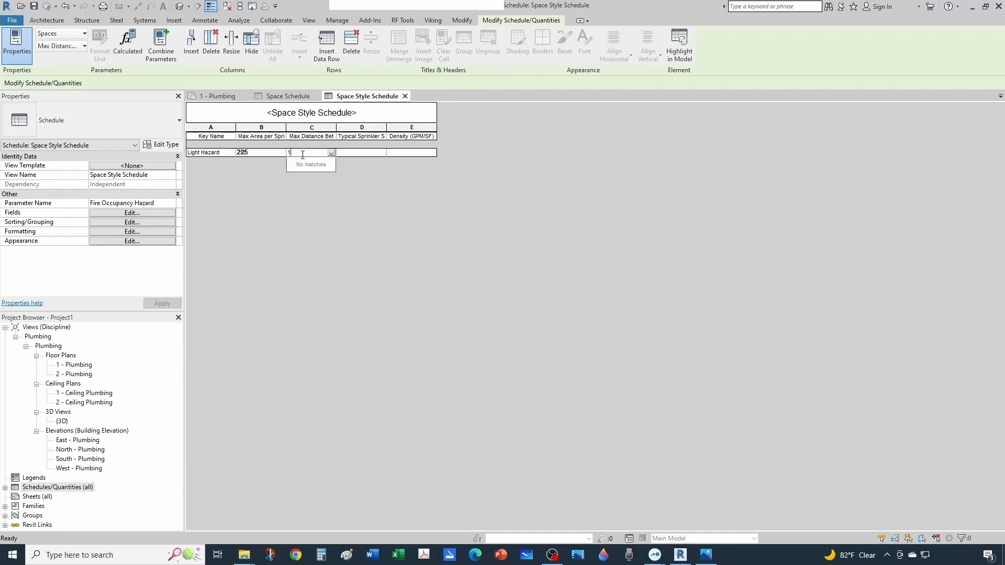
pyautogui.write('5')
# Step: Set the Light Hazard row's typical sprinkler spacing to 14 X 14 and its density to 0.1
pyautogui.click(360, 154)
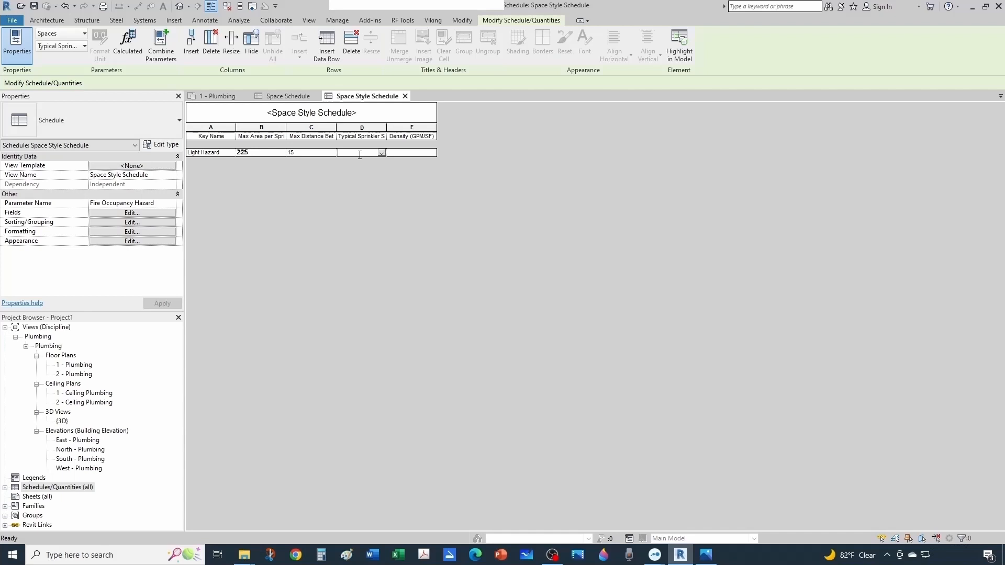
pyautogui.write('14 X 14')
pyautogui.click(408, 154)
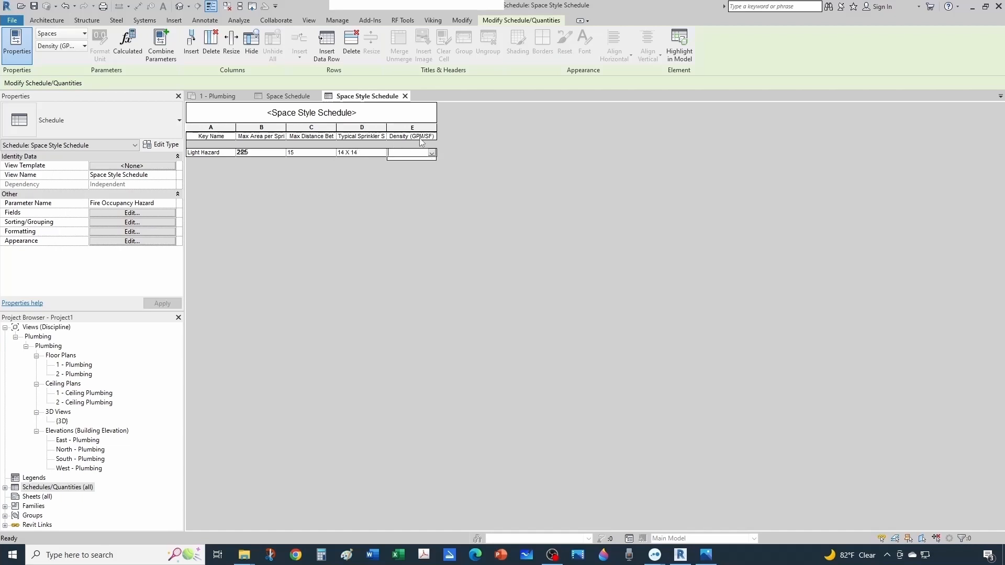
pyautogui.click(413, 156)
pyautogui.write('0.1')
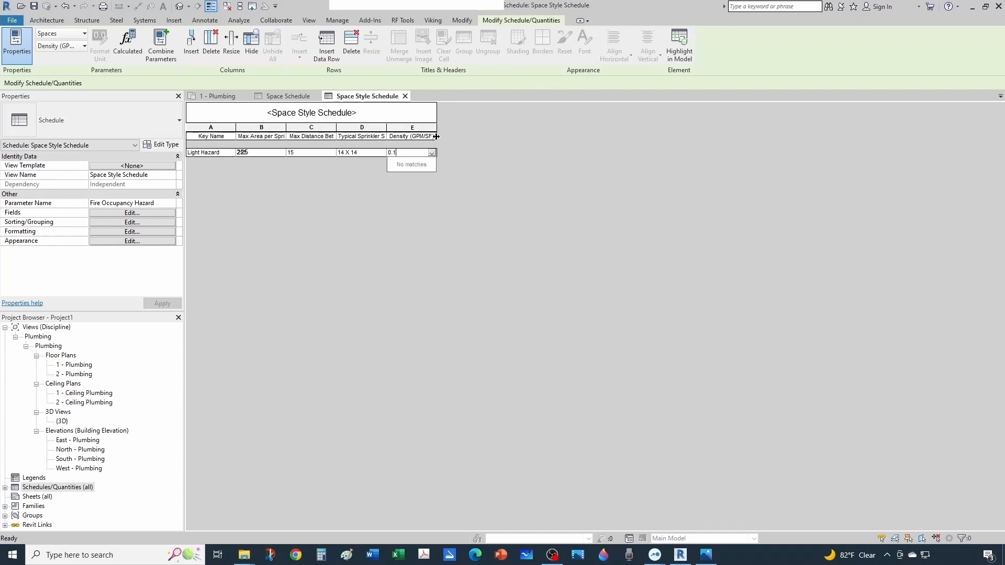
pyautogui.click(479, 156)
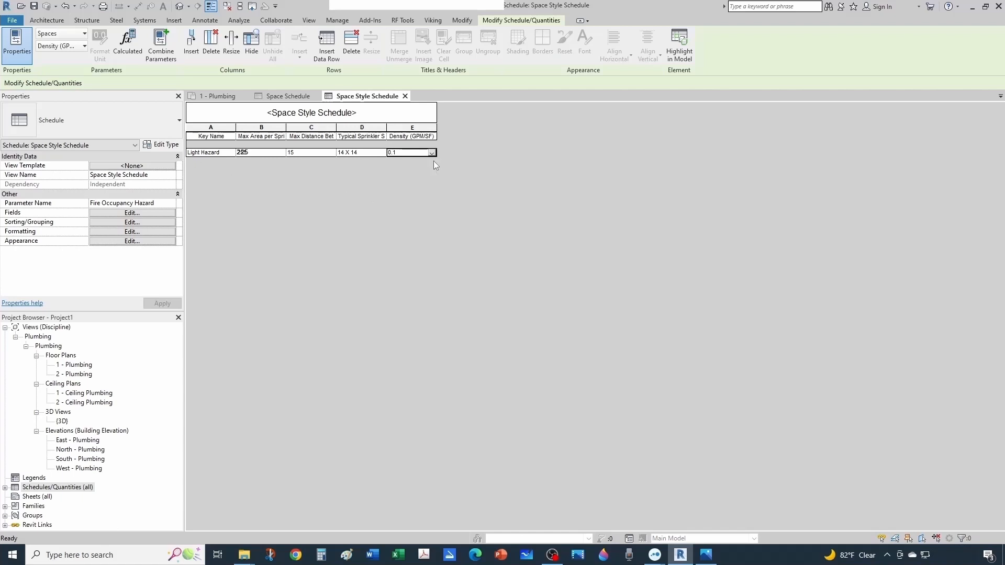
# Step: Insert a data row with key name Ordinary Hazard I, maximum area per sprinkler 130 and maximum distance between sprinklers 15
pyautogui.click(327, 46)
pyautogui.click(206, 153)
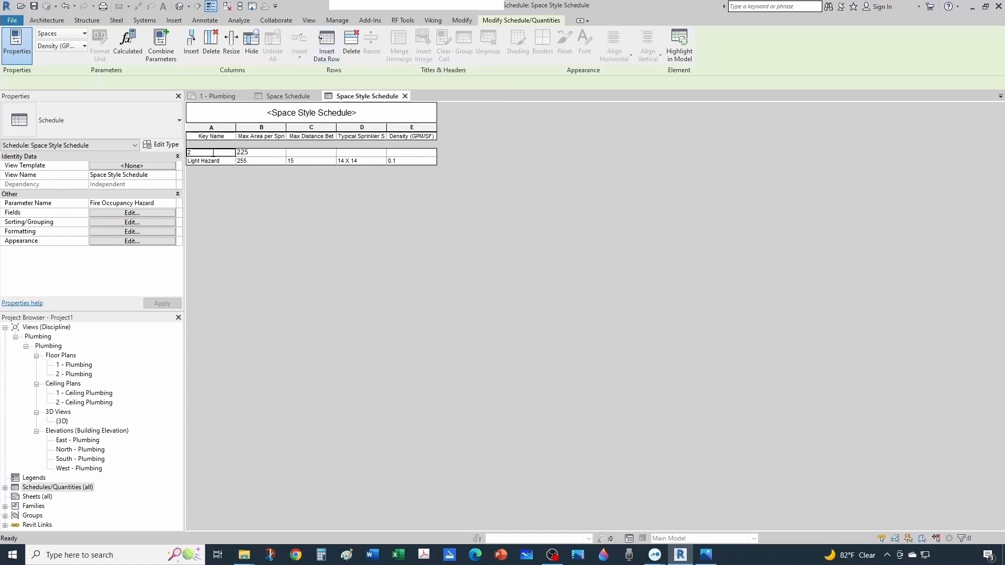
pyautogui.write('O')
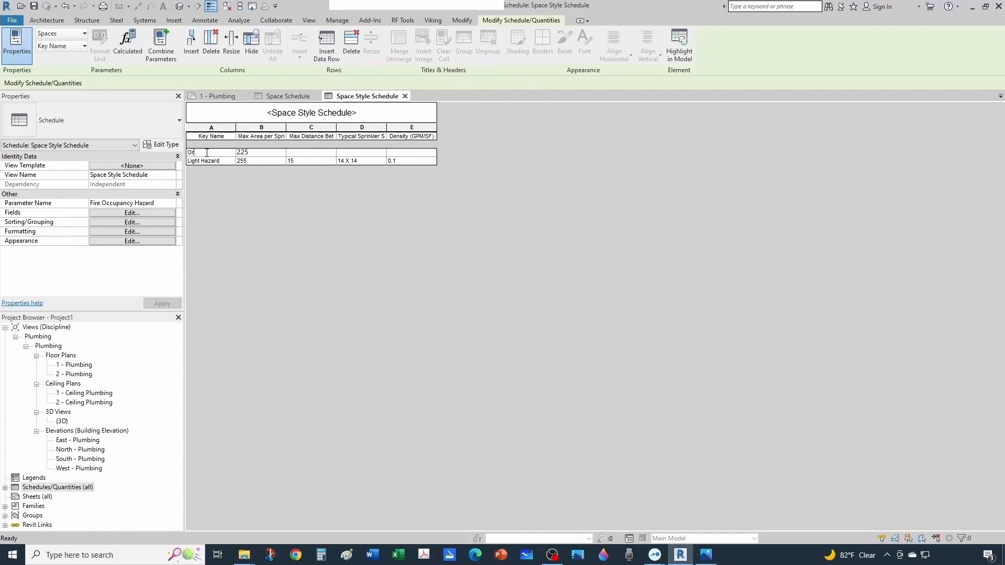
pyautogui.write('rdinary Hazard I')
pyautogui.click(262, 152)
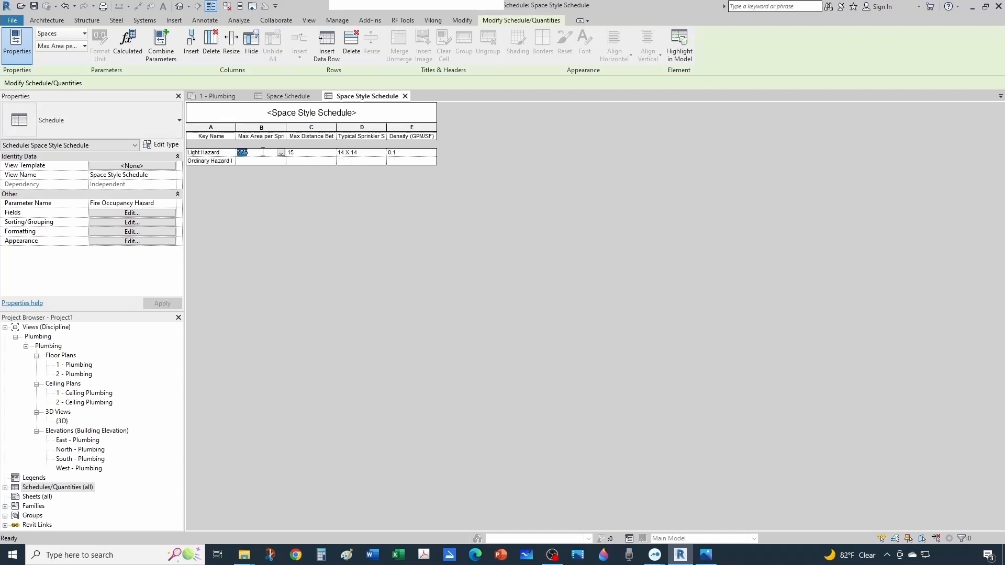
pyautogui.click(257, 160)
pyautogui.write('130')
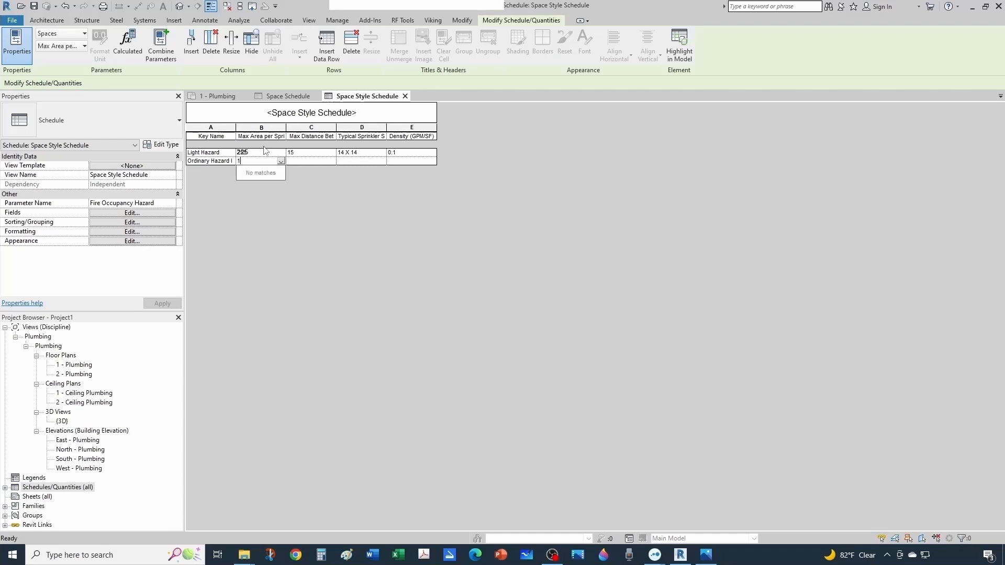
pyautogui.click(306, 161)
pyautogui.write('15')
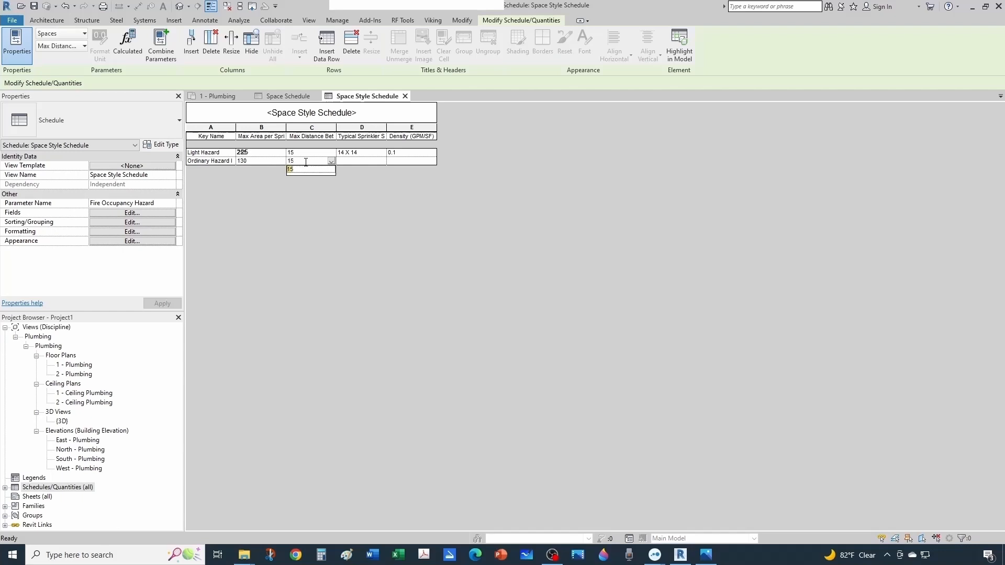
# Step: Set the Ordinary Hazard I row's typical sprinkler spacing to 12 X 10 and its density to 0.15
pyautogui.click(349, 162)
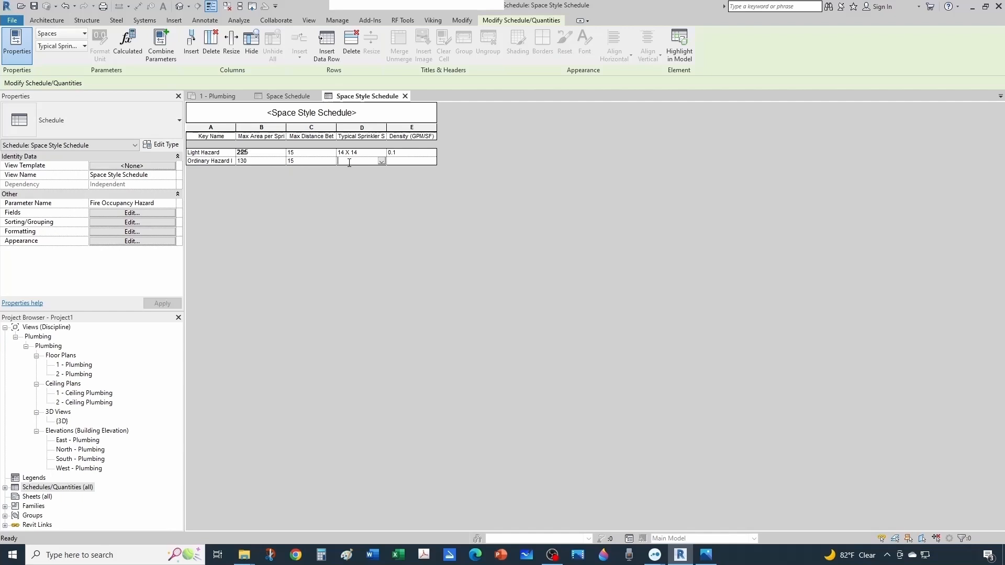
pyautogui.write('12 X')
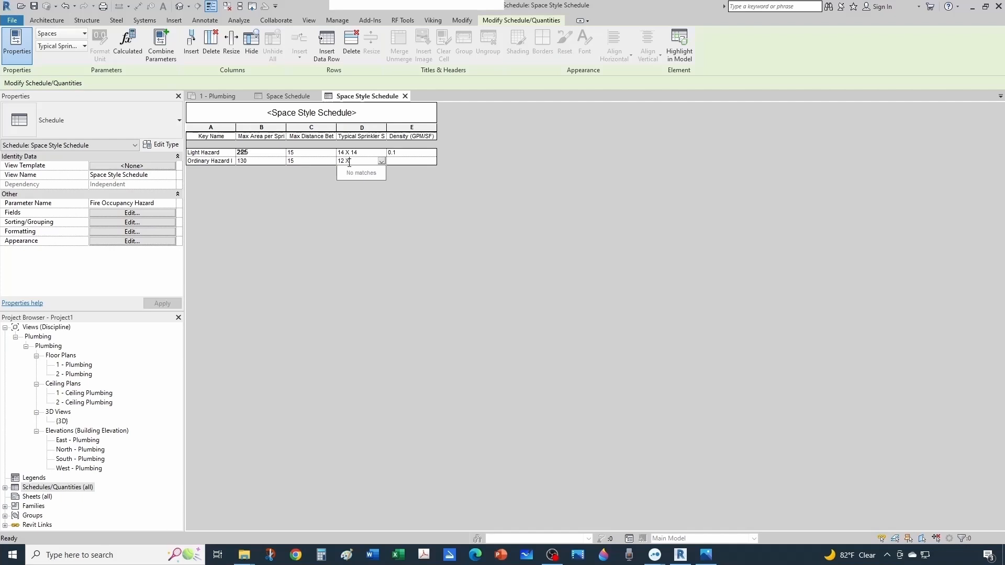
pyautogui.write(' 10')
pyautogui.click(407, 162)
pyautogui.write('0.15')
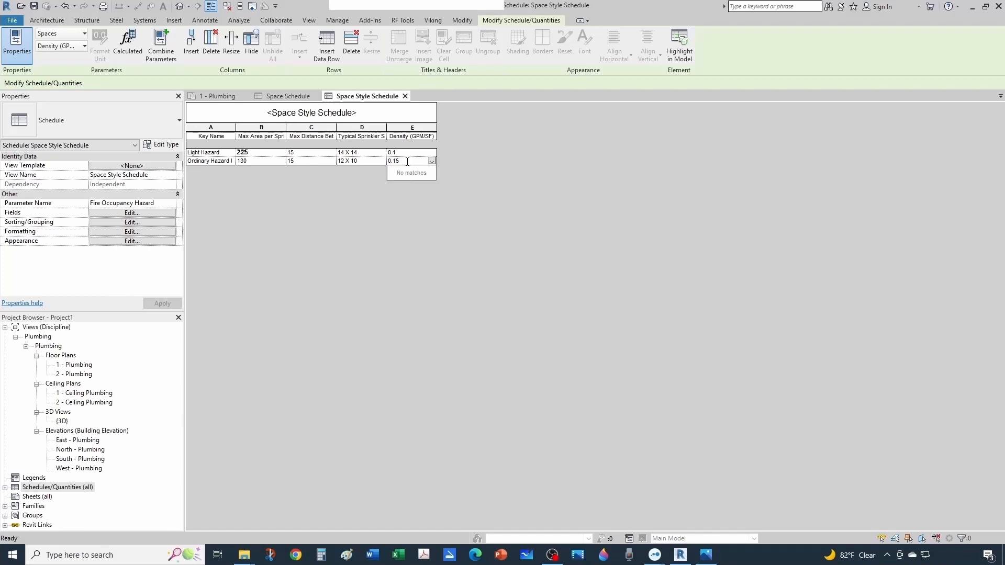
pyautogui.click(400, 201)
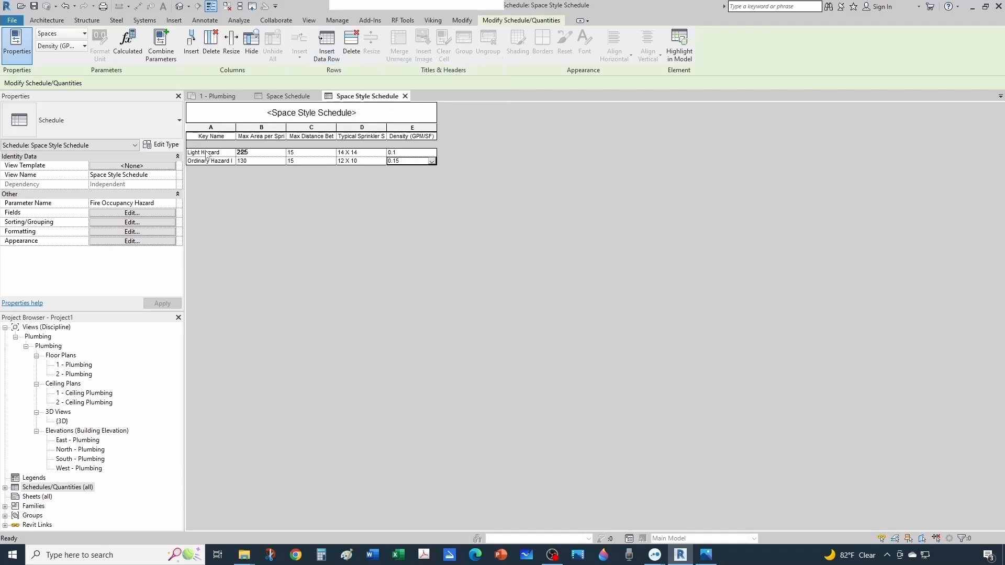
# Step: Insert a data row with key name Ordinary Hazard II, maximum area per sprinkler 130 and maximum distance between sprinklers 15
pyautogui.click(327, 42)
pyautogui.click(199, 152)
pyautogui.write('Ordinary Hazard')
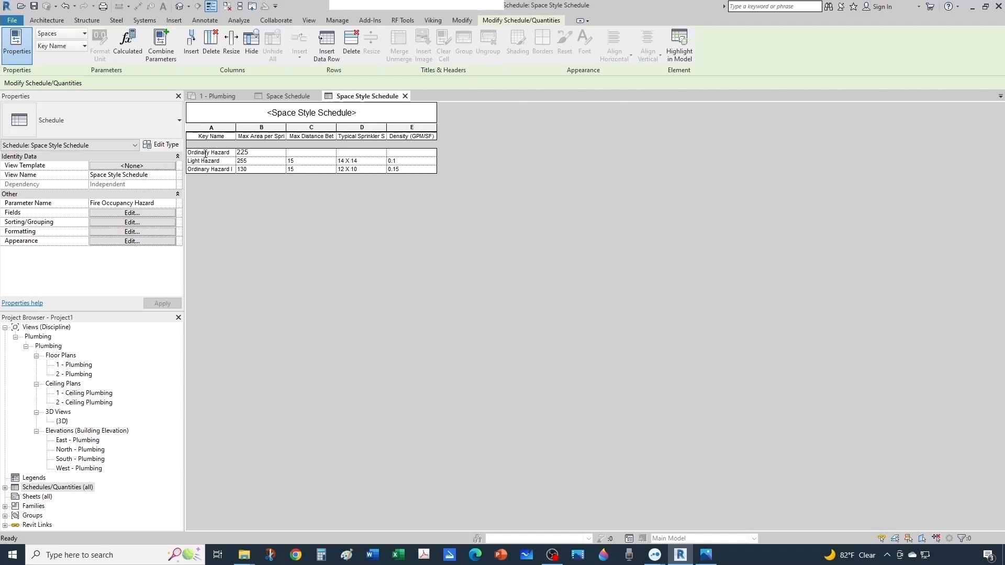
pyautogui.write(' II')
pyautogui.click(255, 154)
pyautogui.click(252, 170)
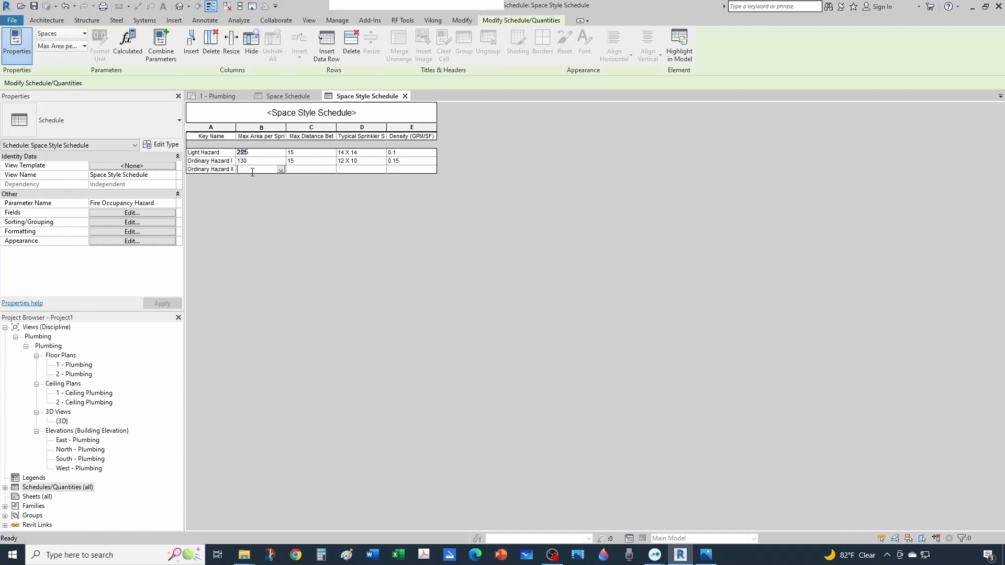
pyautogui.write('130')
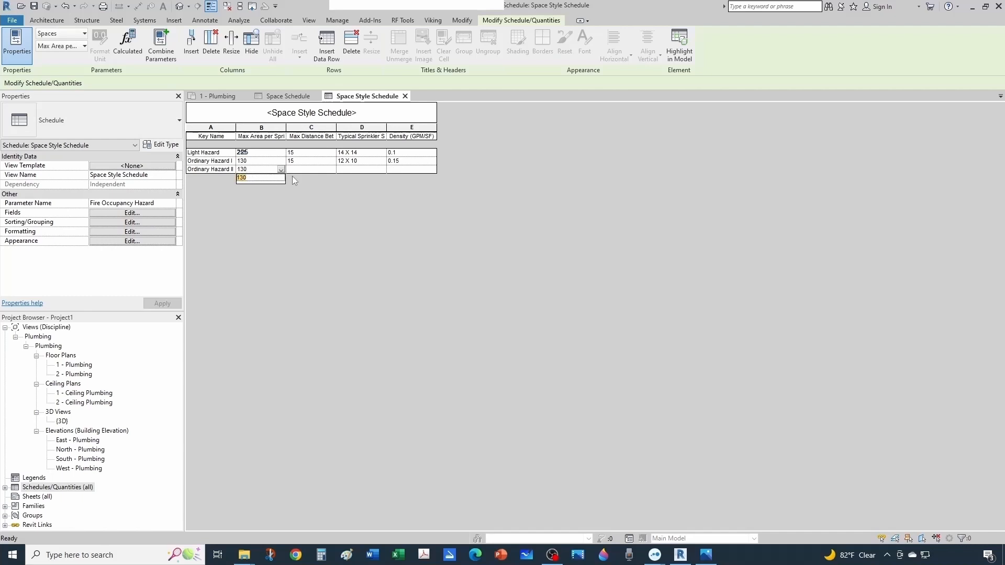
pyautogui.click(318, 169)
pyautogui.write('1')
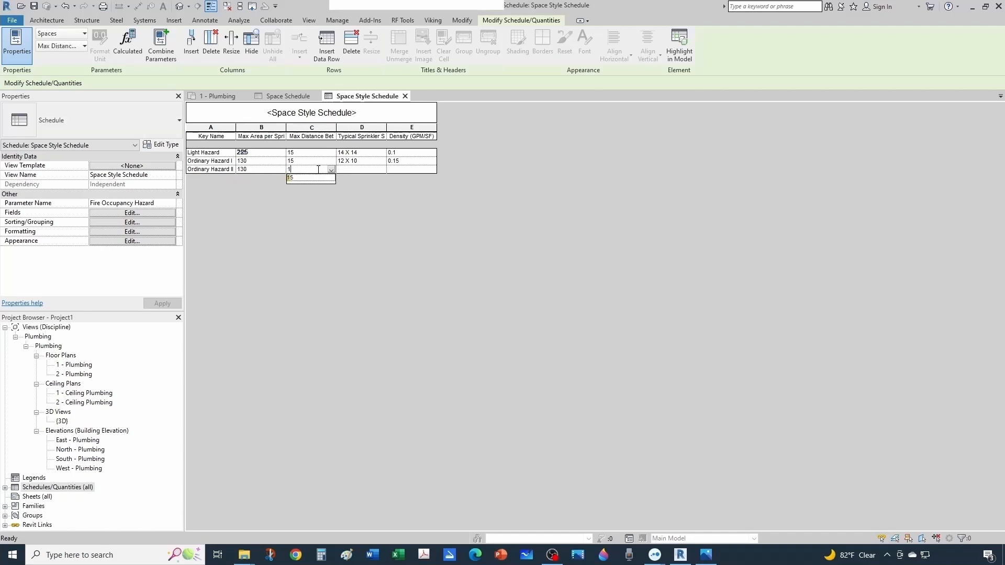
pyautogui.write('5')
# Step: Set the Ordinary Hazard II row's typical sprinkler spacing to 12 X 10 and its density to 0.20
pyautogui.click(362, 169)
pyautogui.write('12')
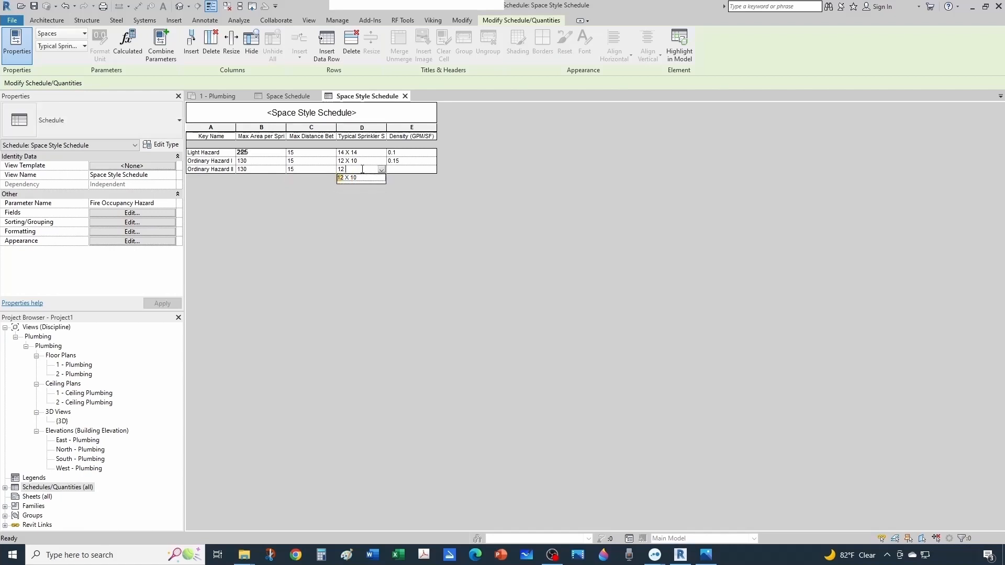
pyautogui.write(' X 10')
pyautogui.click(395, 170)
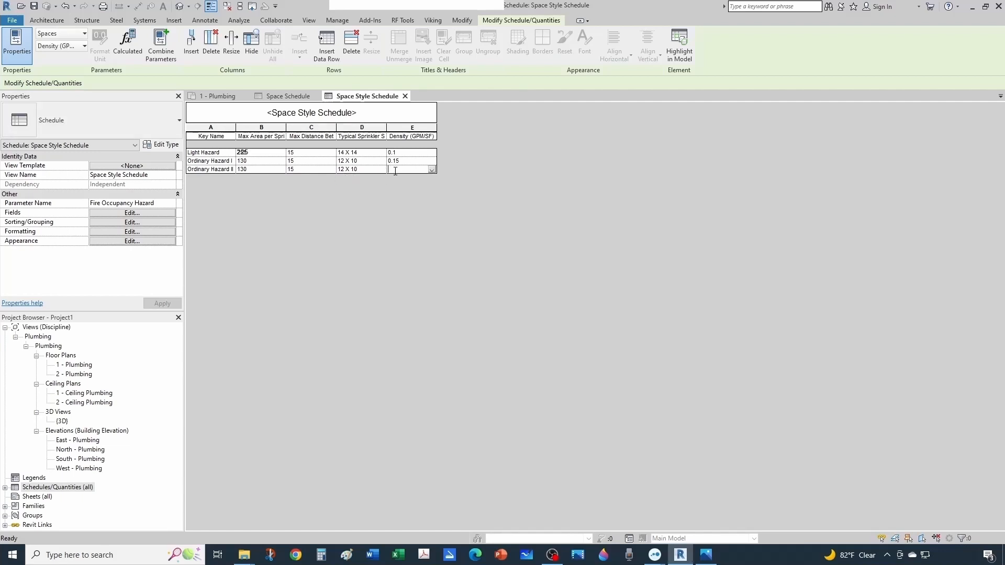
pyautogui.write('0.')
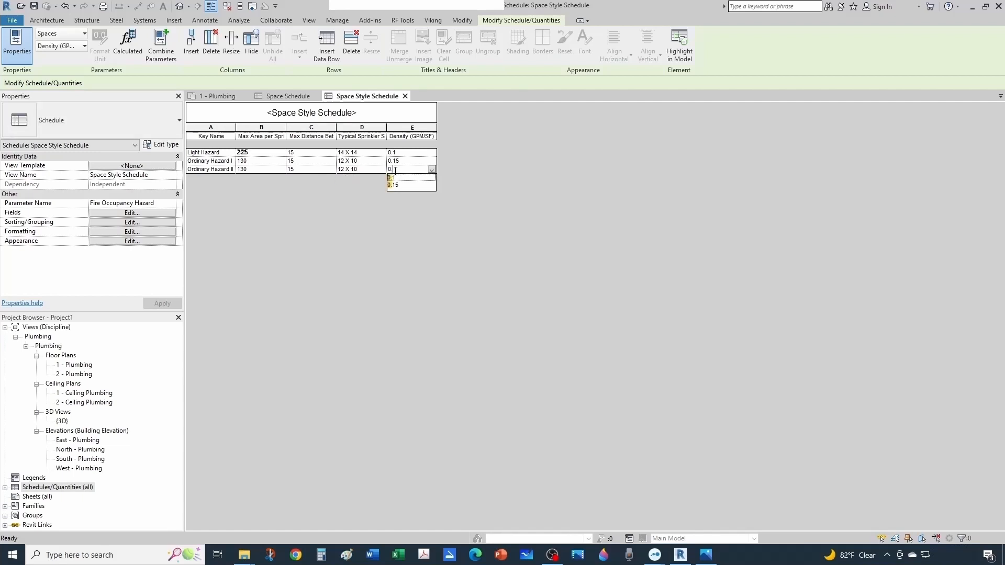
pyautogui.write('20')
pyautogui.press('Return')
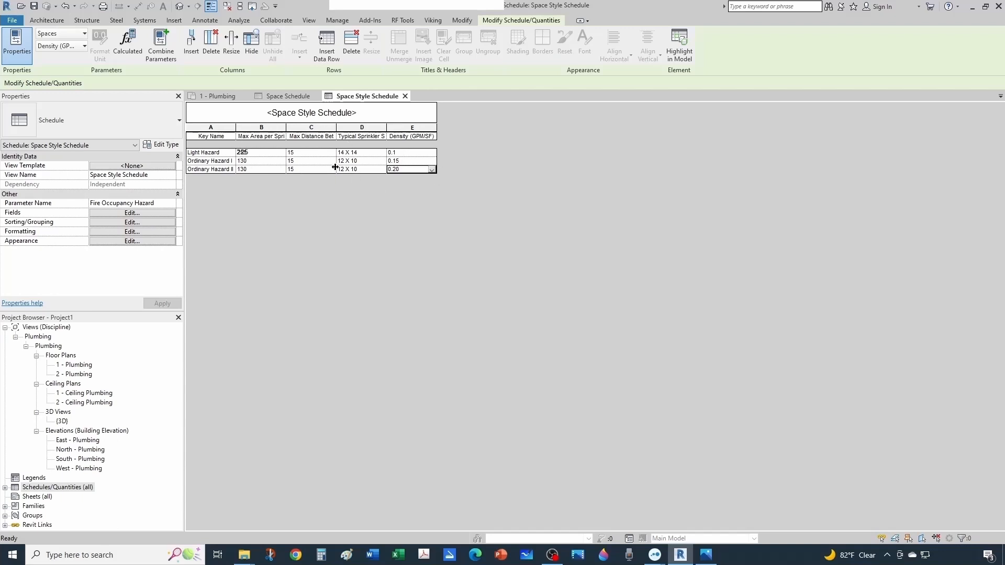
# Step: Switch to the Space Schedule and compare its columns with the table in the Sprinkler Hazard reference image
pyautogui.click(295, 97)
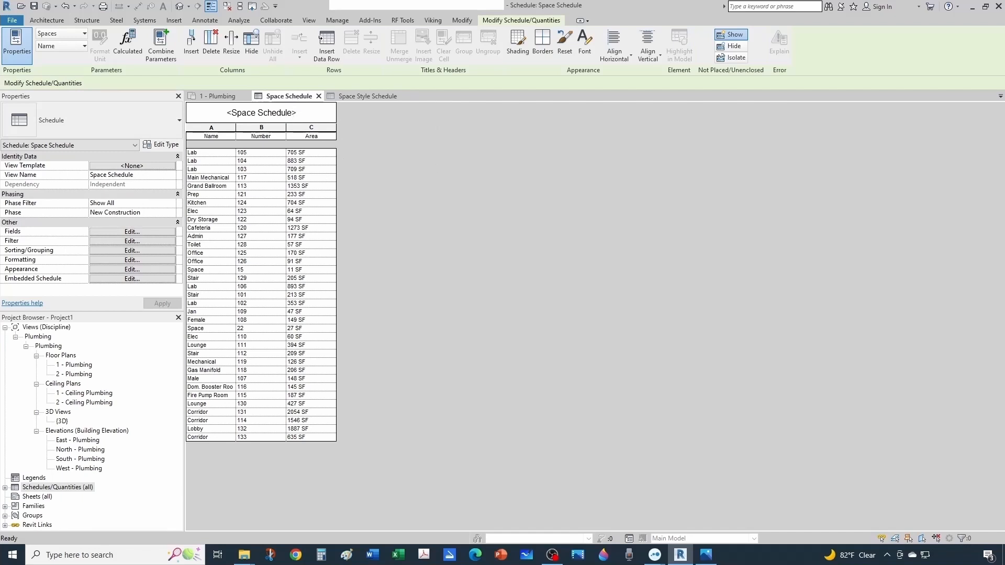
pyautogui.moveTo(1004, 47); pyautogui.dragTo(682, 69)
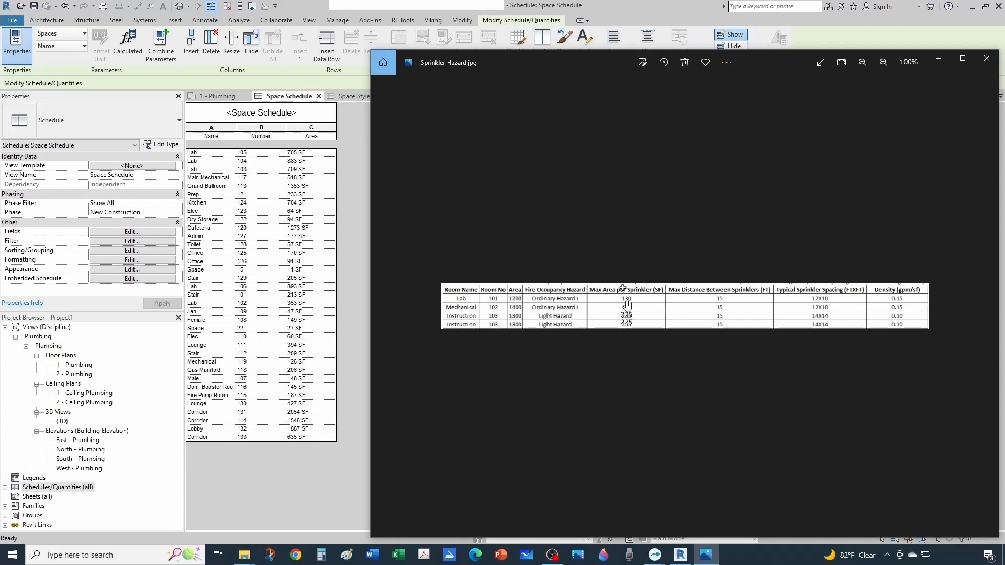
pyautogui.moveTo(570, 58); pyautogui.dragTo(1004, 94)
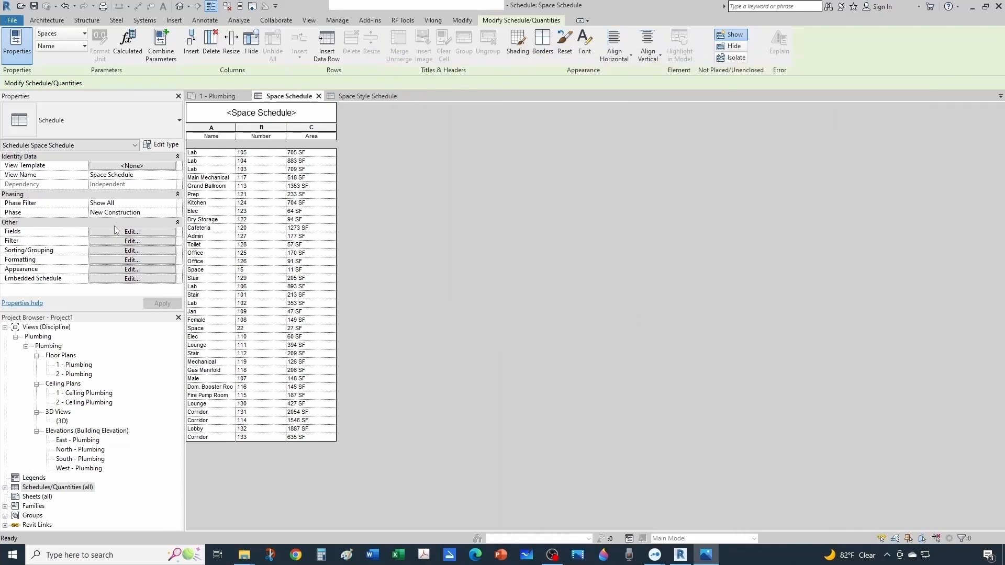
# Step: Open the Space Schedule's field settings and add Fire Occupancy Hazard to the scheduled fields
pyautogui.click(132, 233)
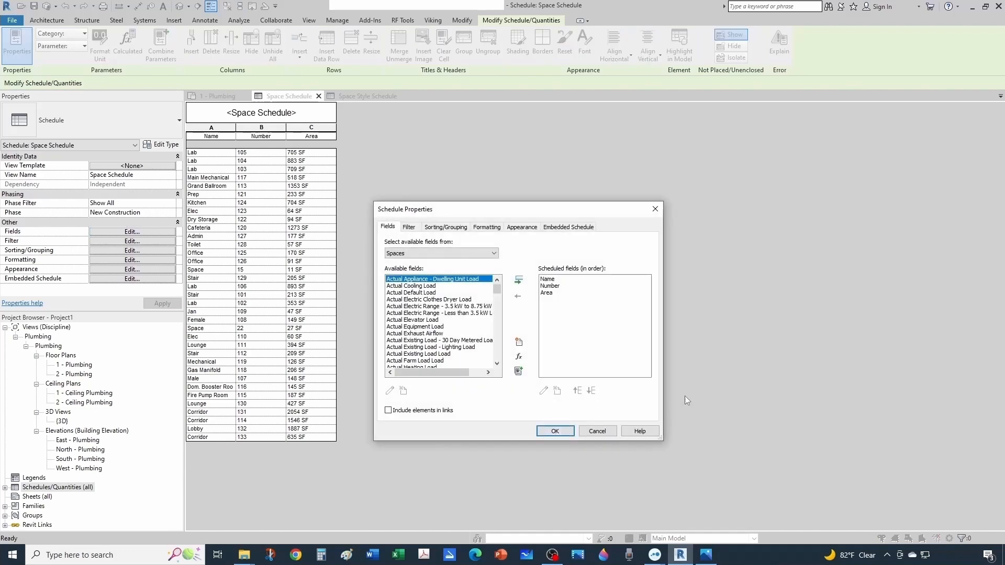
pyautogui.scroll(-10, 499, 306)
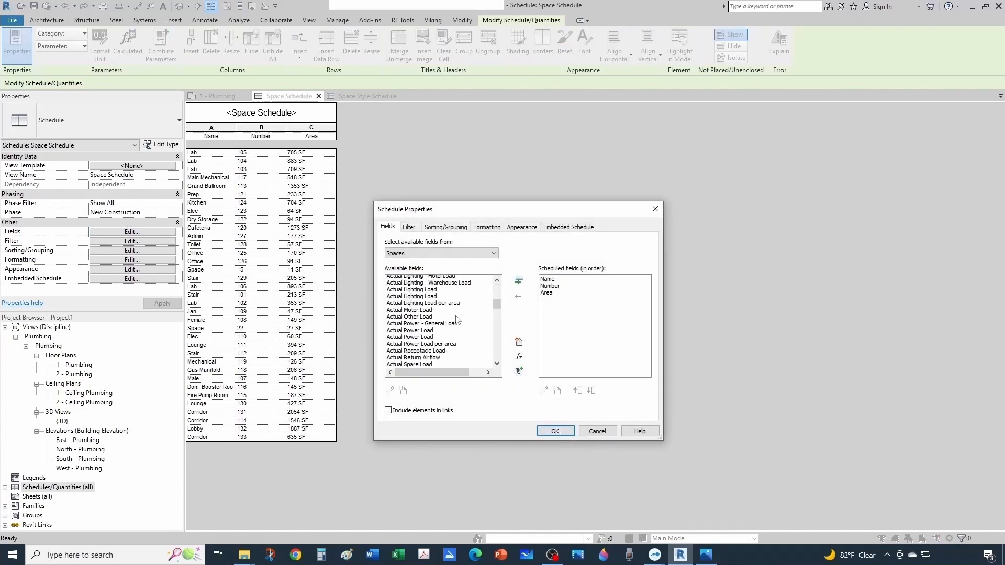
pyautogui.scroll(-10, 458, 320)
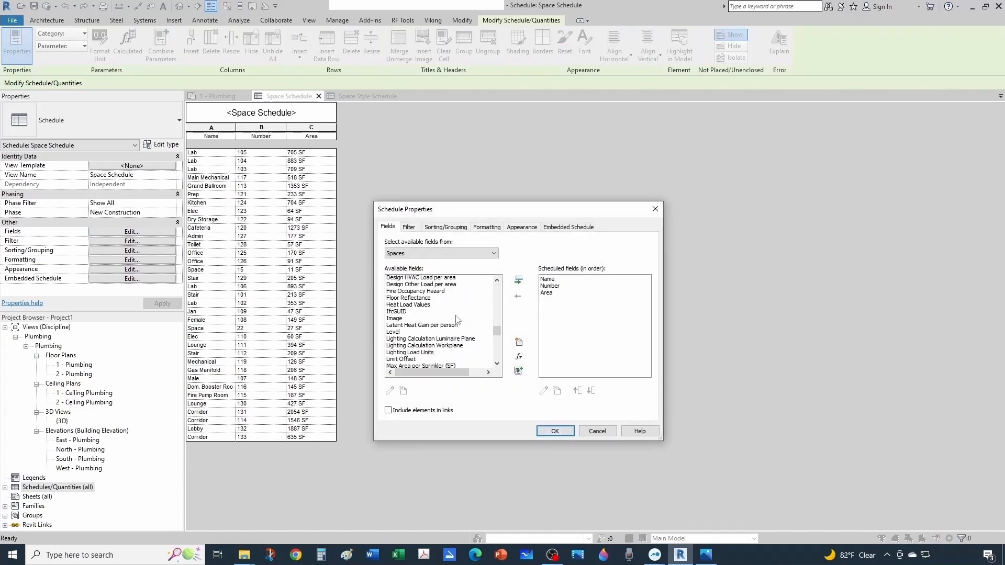
pyautogui.scroll(-1, 458, 320)
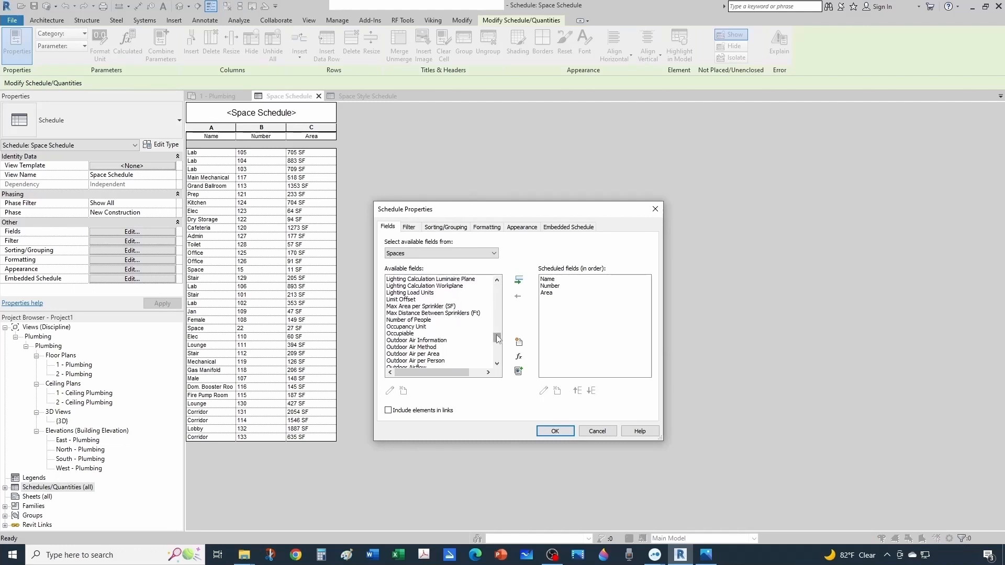
pyautogui.moveTo(497, 339); pyautogui.dragTo(497, 332)
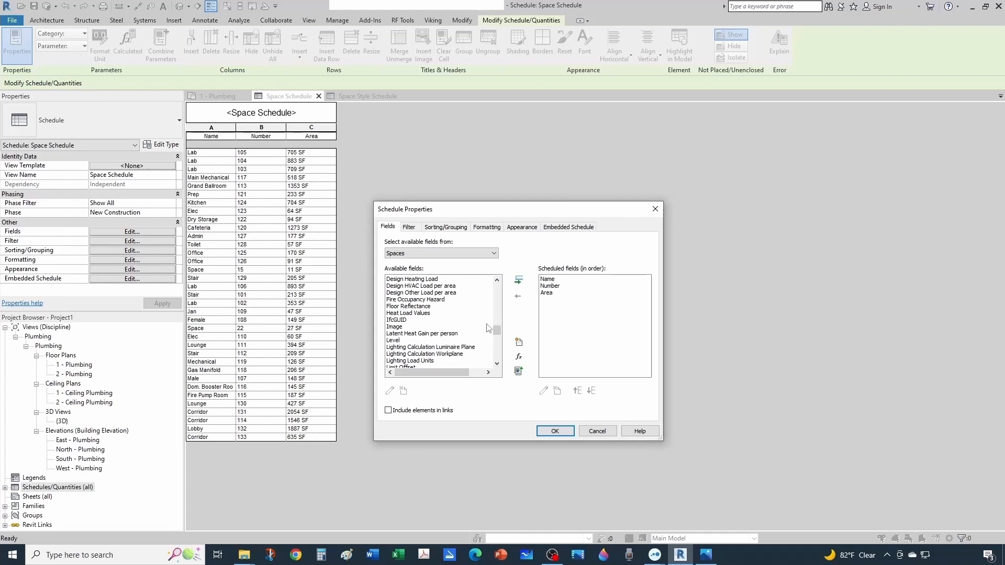
pyautogui.click(440, 303)
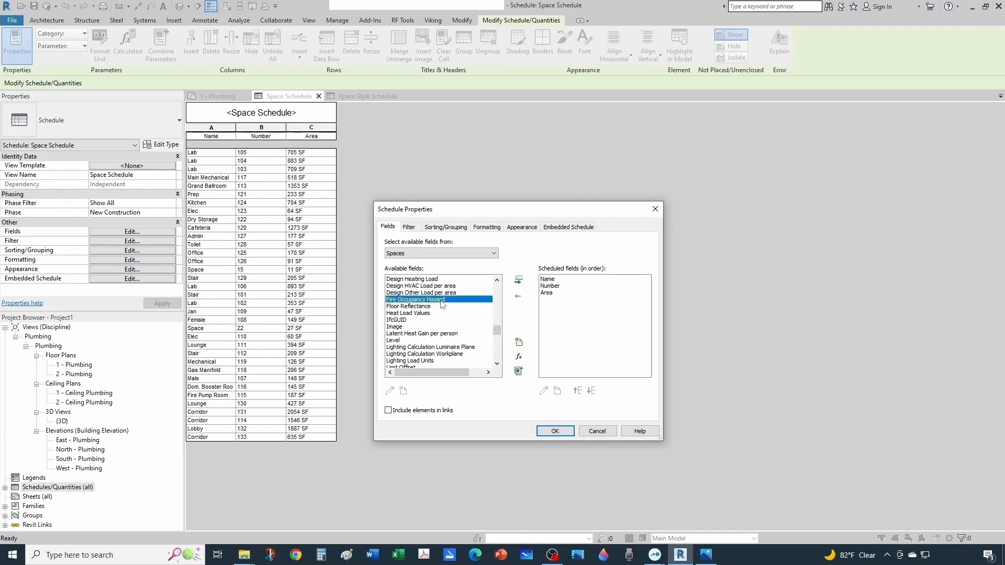
pyautogui.click(518, 281)
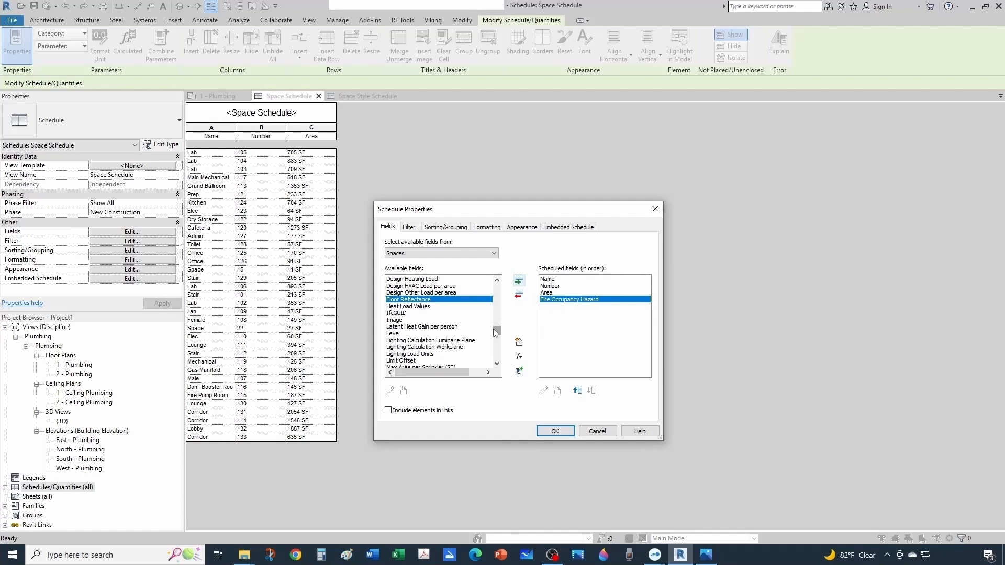
# Step: Check the Sprinkler Hazard reference image and add the Max Area per Sprinkler (SF) and Max Distance Between Sprinklers (Ft) fields
pyautogui.moveTo(1004, 55); pyautogui.dragTo(587, 56)
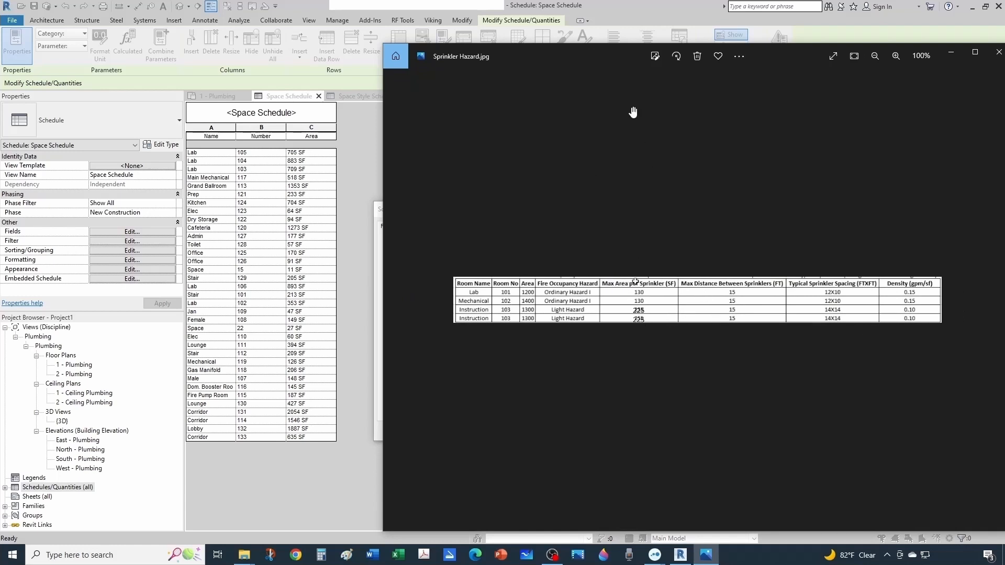
pyautogui.moveTo(608, 46); pyautogui.dragTo(608, 85)
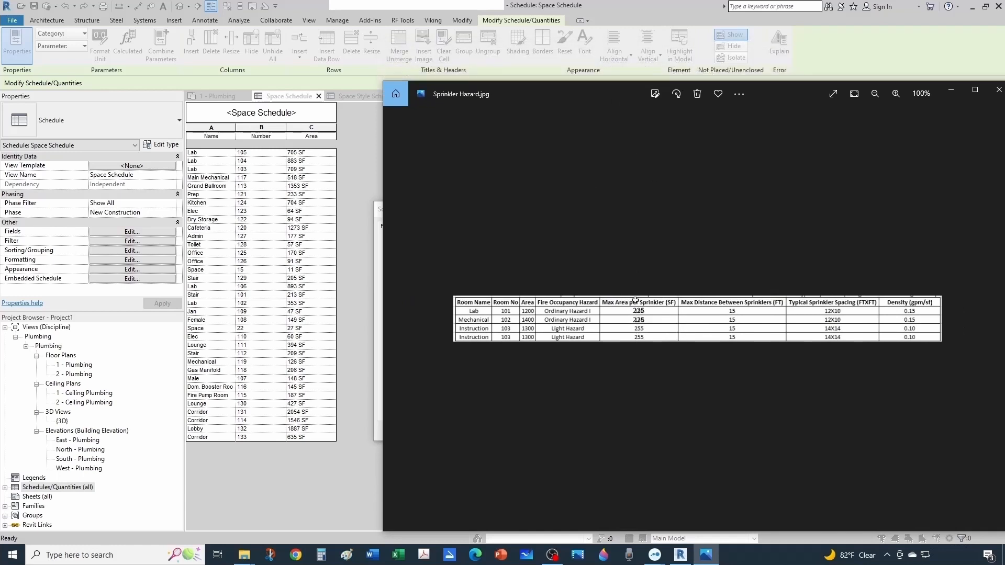
pyautogui.scroll(-2, 422, 321)
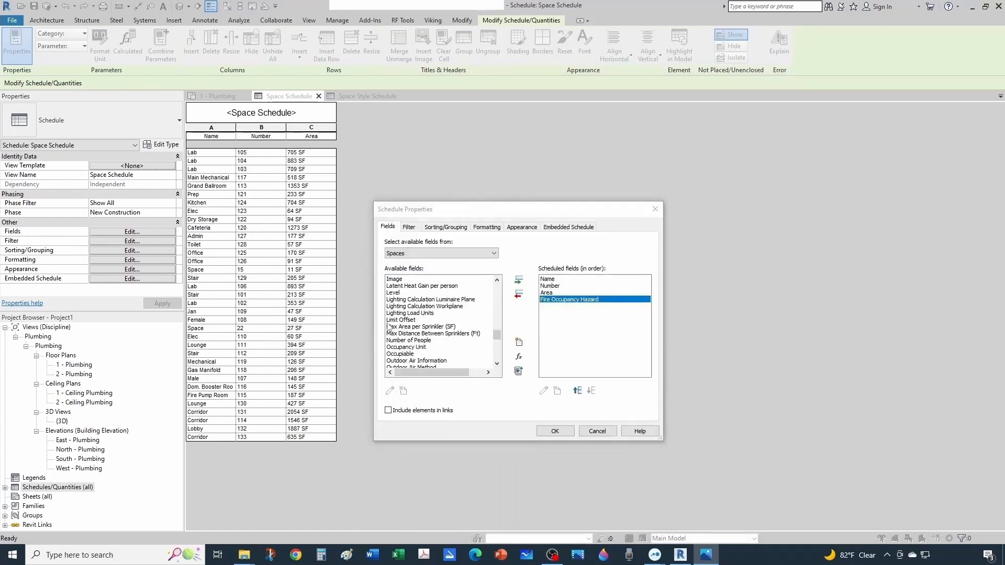
pyautogui.click(393, 327)
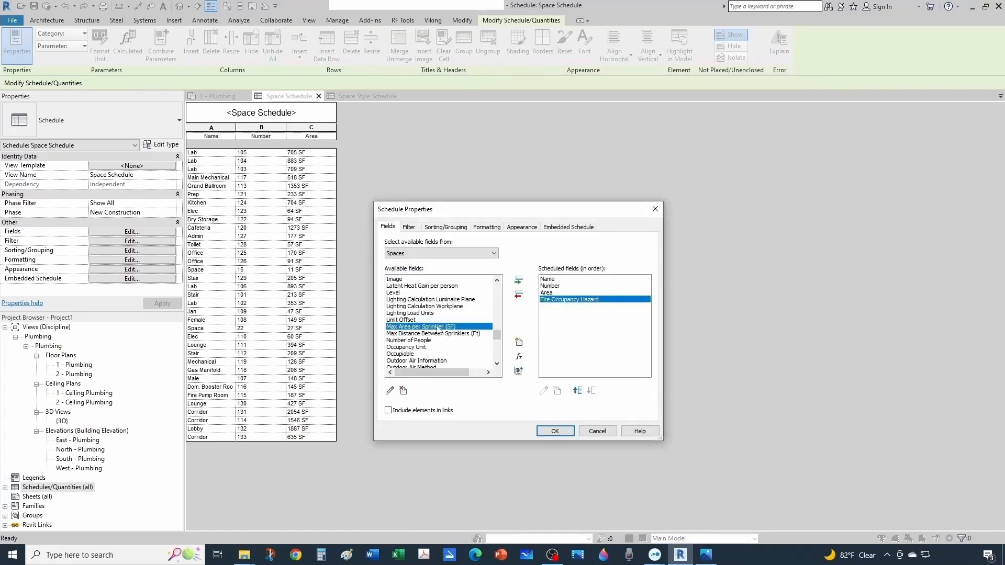
pyautogui.click(518, 281)
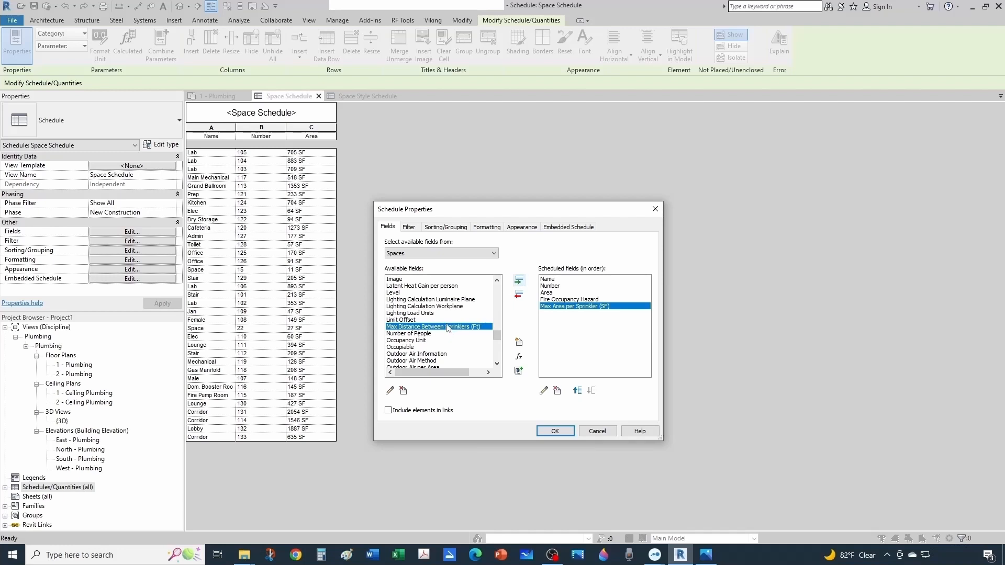
pyautogui.click(519, 283)
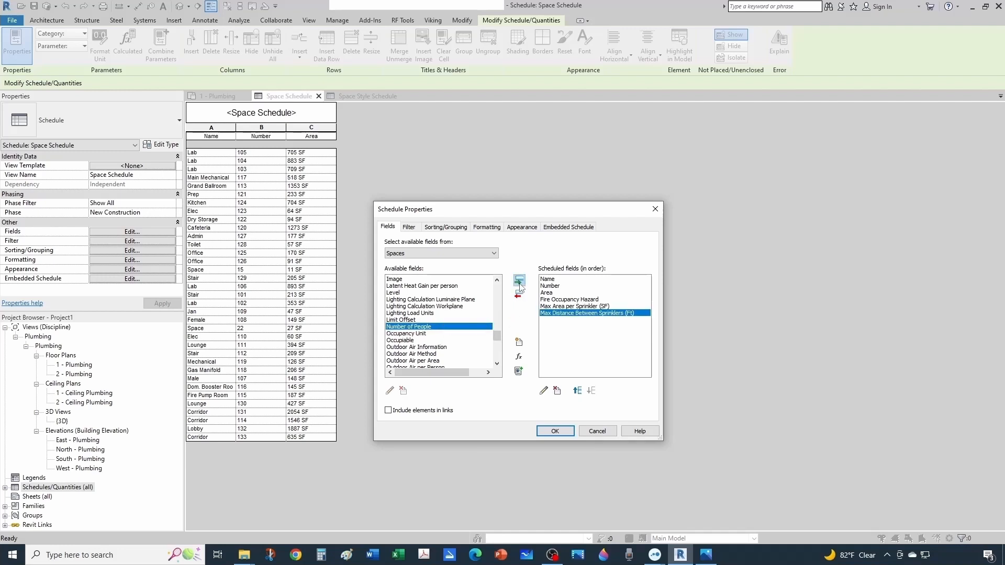
# Step: Add the Typical Sprinkler Spacing and Density (GPM/SF) fields to the scheduled fields
pyautogui.scroll(-4, 413, 346)
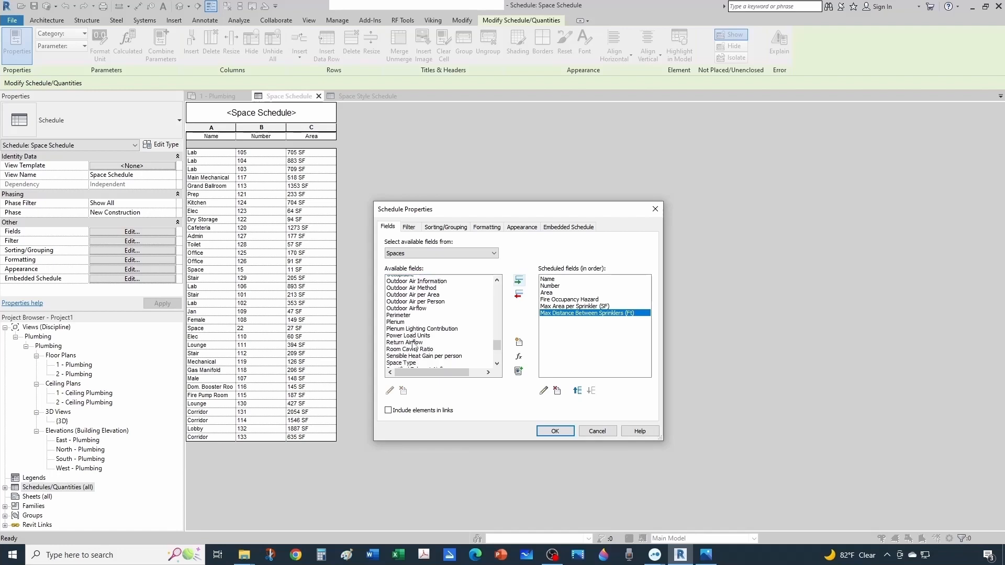
pyautogui.scroll(-4, 413, 345)
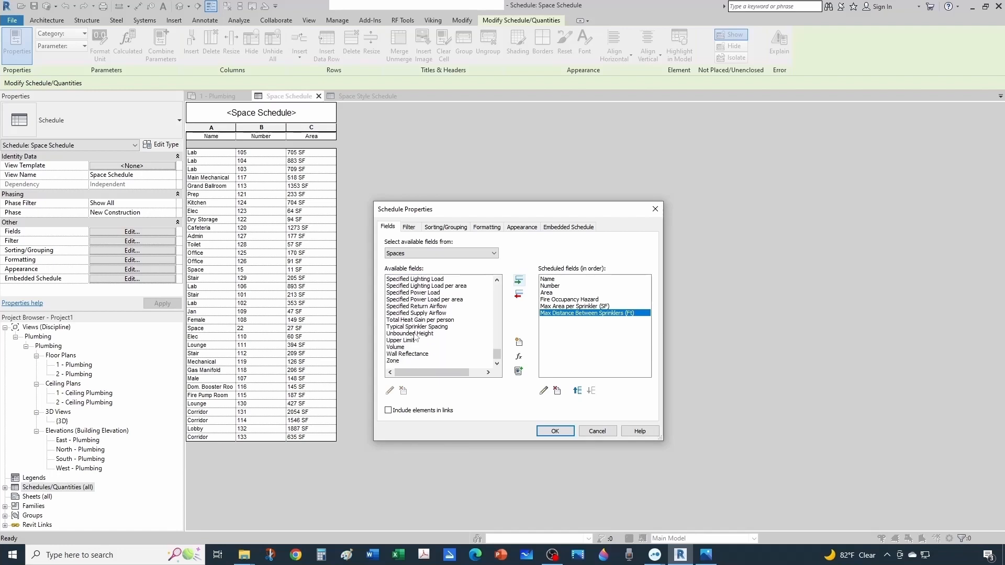
pyautogui.click(417, 328)
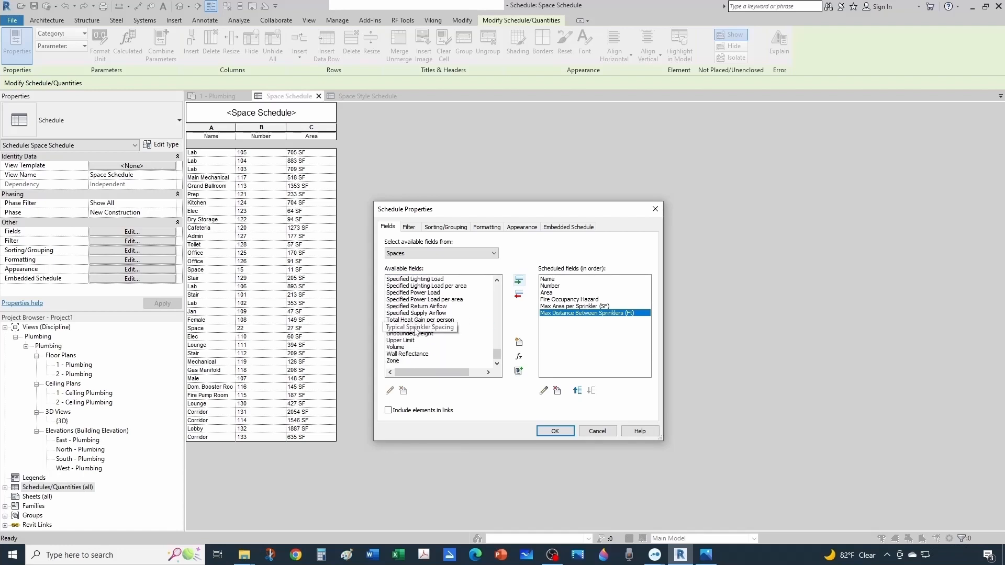
pyautogui.click(519, 280)
pyautogui.scroll(2, 453, 324)
pyautogui.scroll(12, 454, 325)
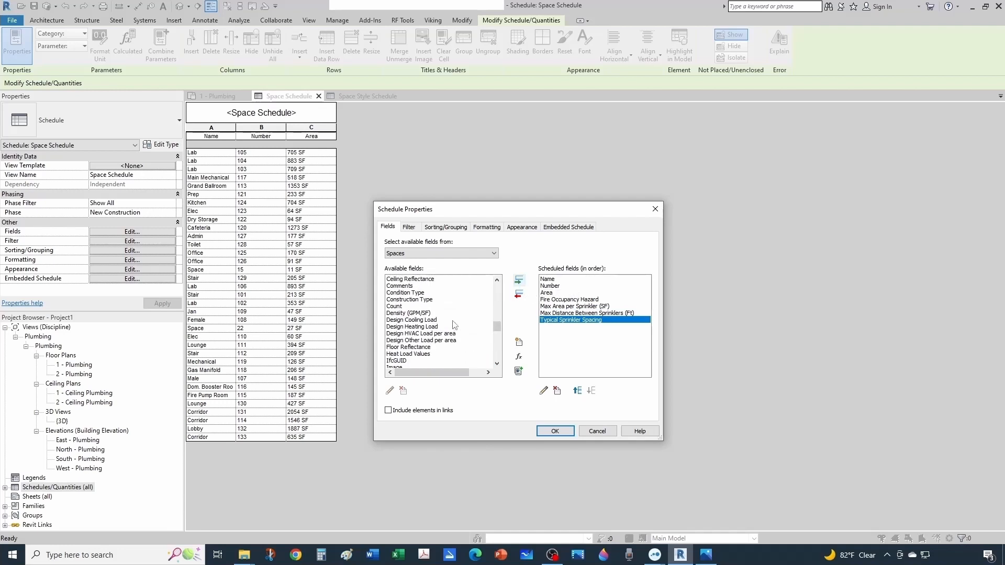
pyautogui.click(406, 313)
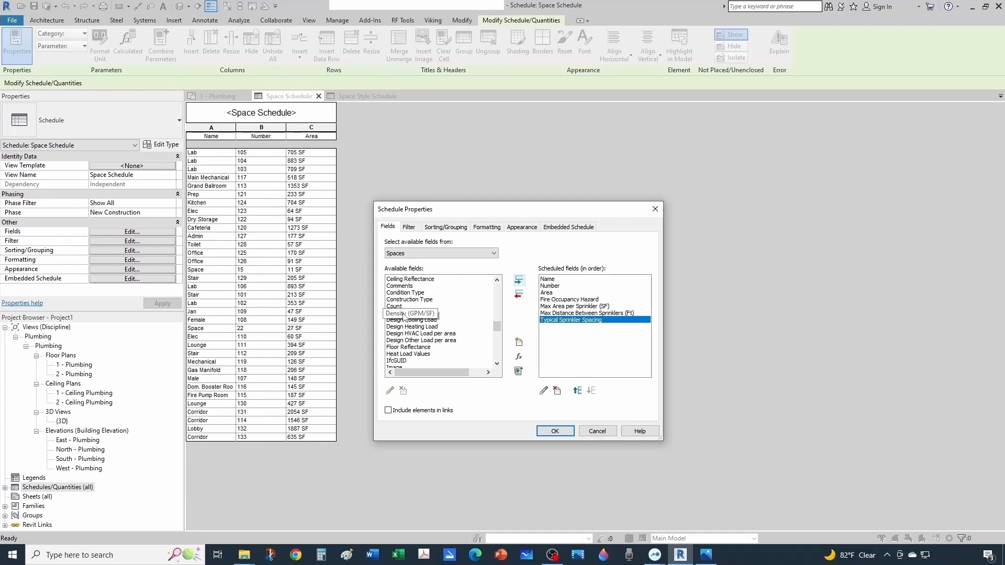
pyautogui.click(519, 281)
# Step: Rename the typical spacing parameter to Typical Sprinkler Spacing (Ft X Ft) and apply the new fields to the Space Schedule
pyautogui.click(577, 321)
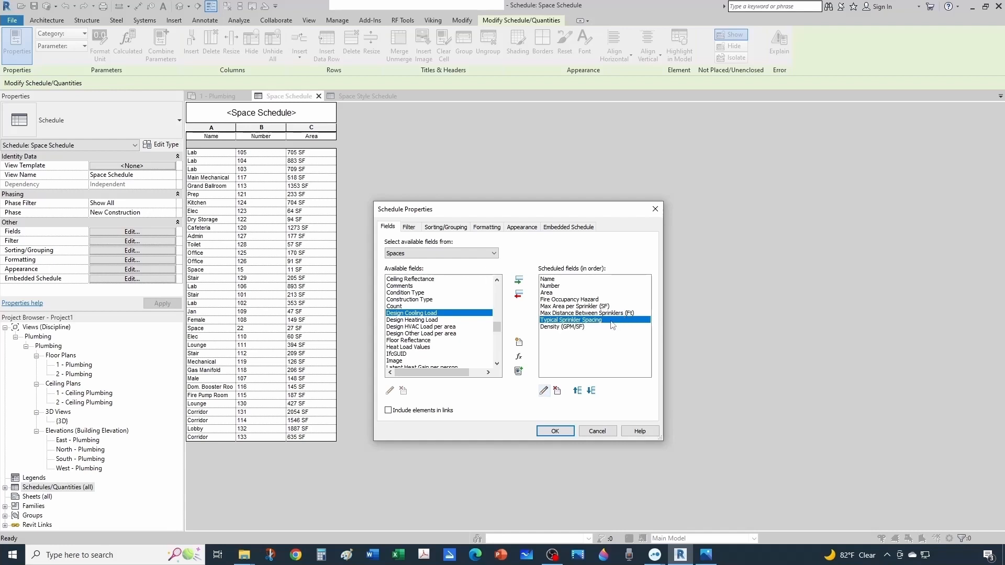
pyautogui.click(547, 393)
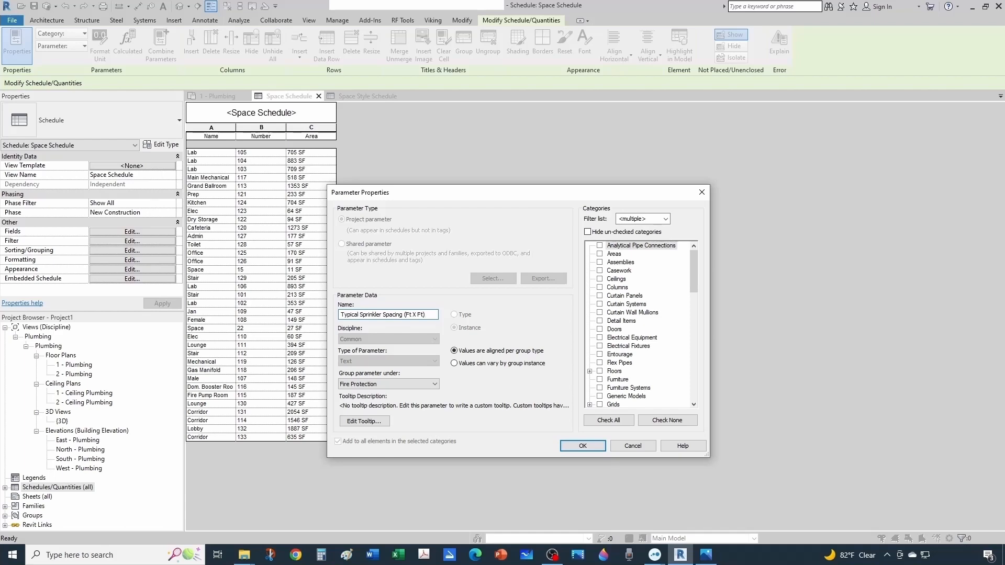
pyautogui.click(573, 445)
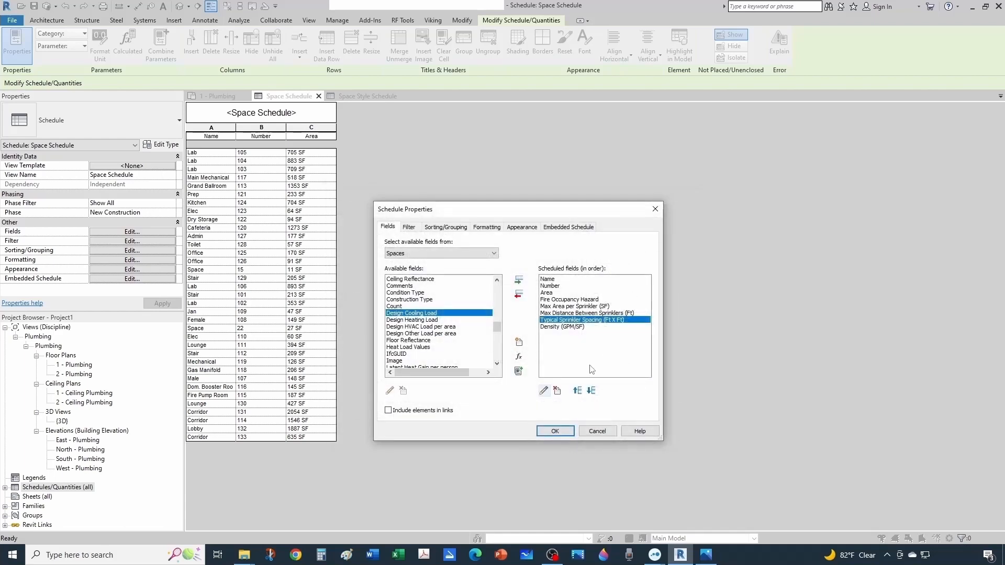
pyautogui.click(572, 430)
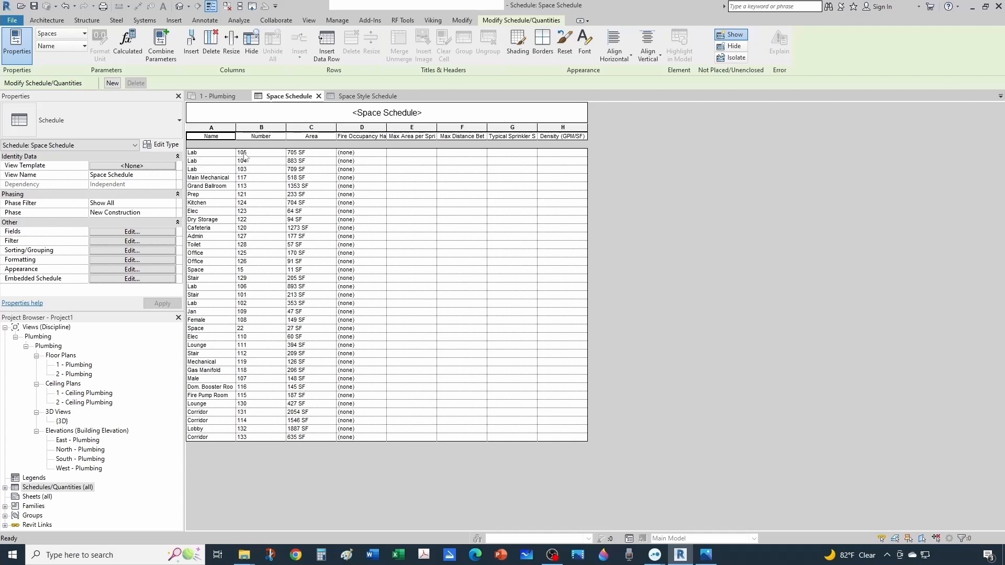
# Step: Set the fire occupancy hazard of Lab 105 to Ordinary Hazard II in the Space Schedule
pyautogui.click(381, 155)
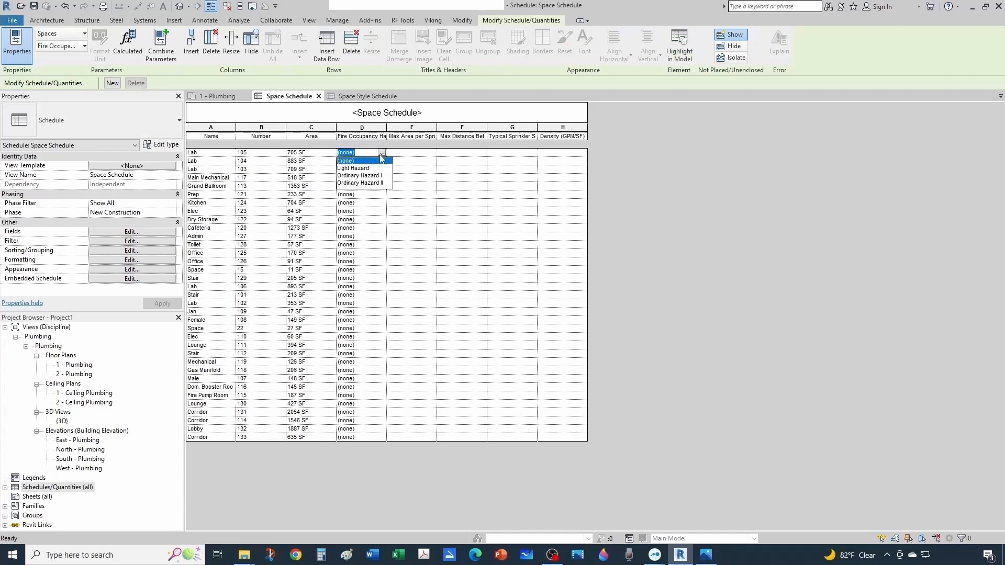
pyautogui.click(382, 183)
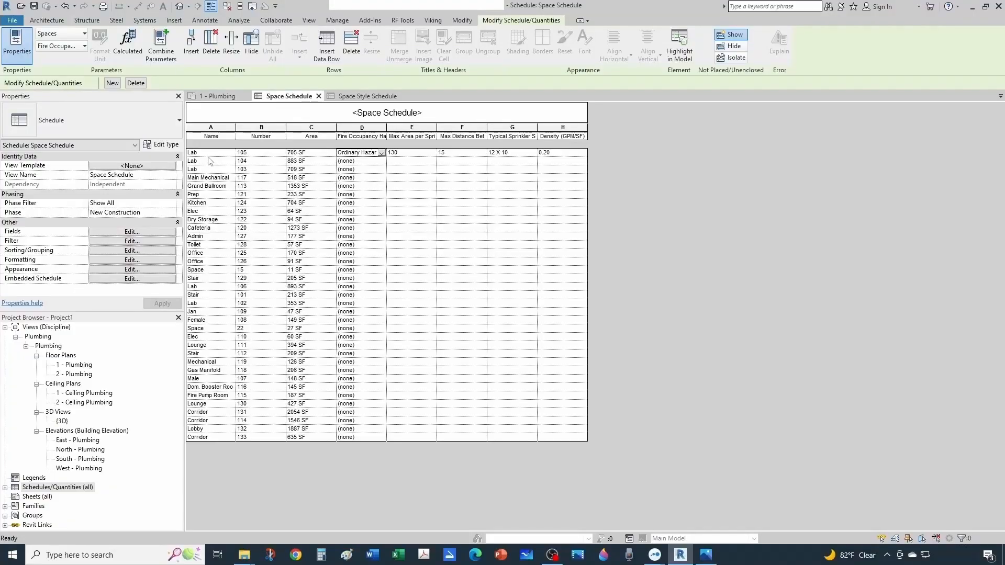
pyautogui.click(210, 160)
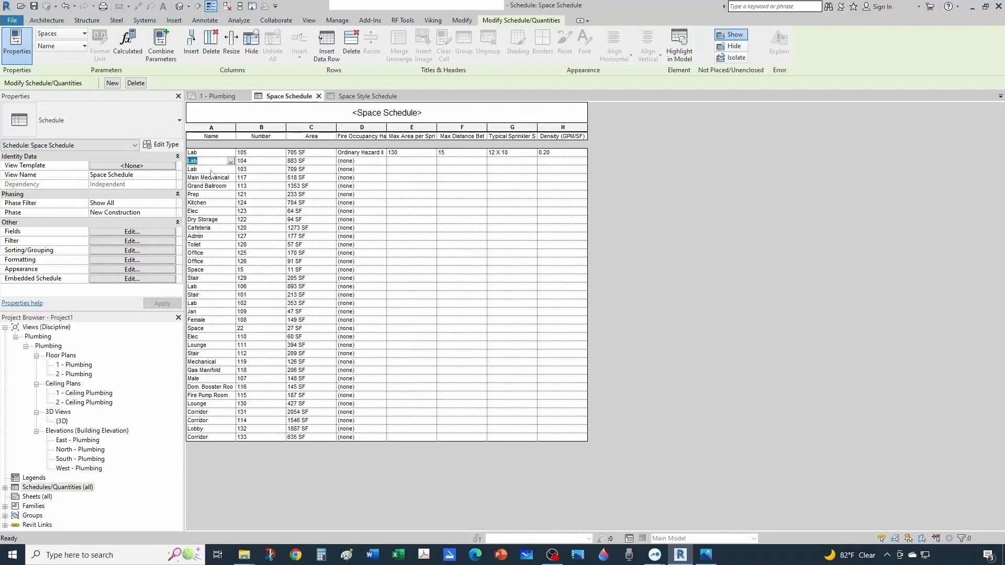
pyautogui.click(363, 202)
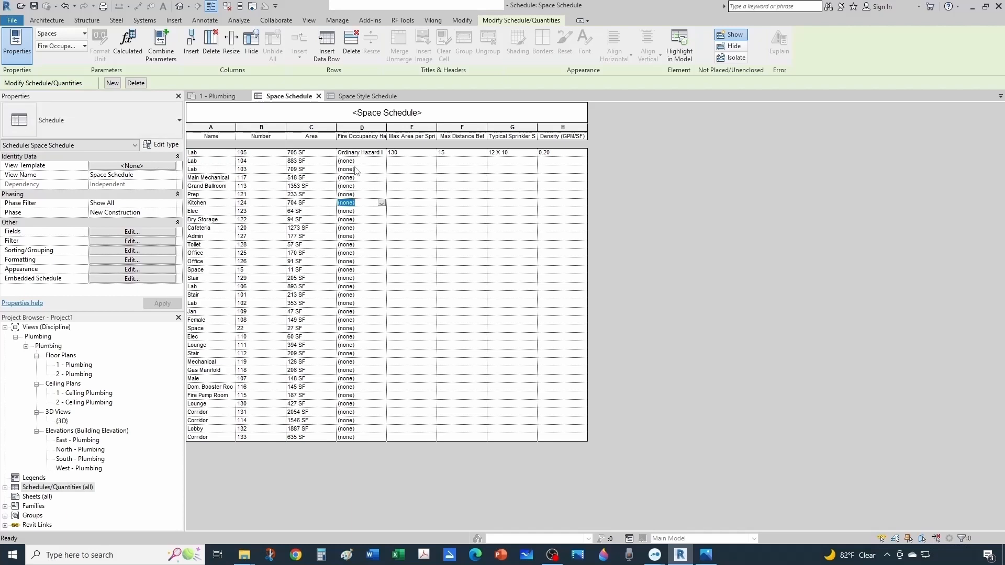
# Step: In the 1 - Plumbing floor plan, window-select Labs 102 to 106 and filter the selection to the Spaces category only
pyautogui.click(341, 96)
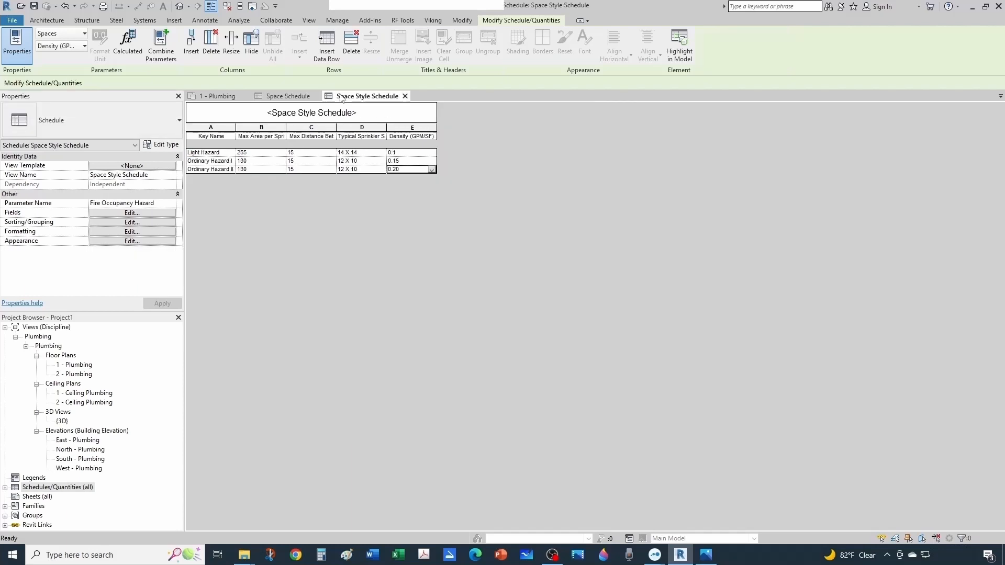
pyautogui.click(218, 97)
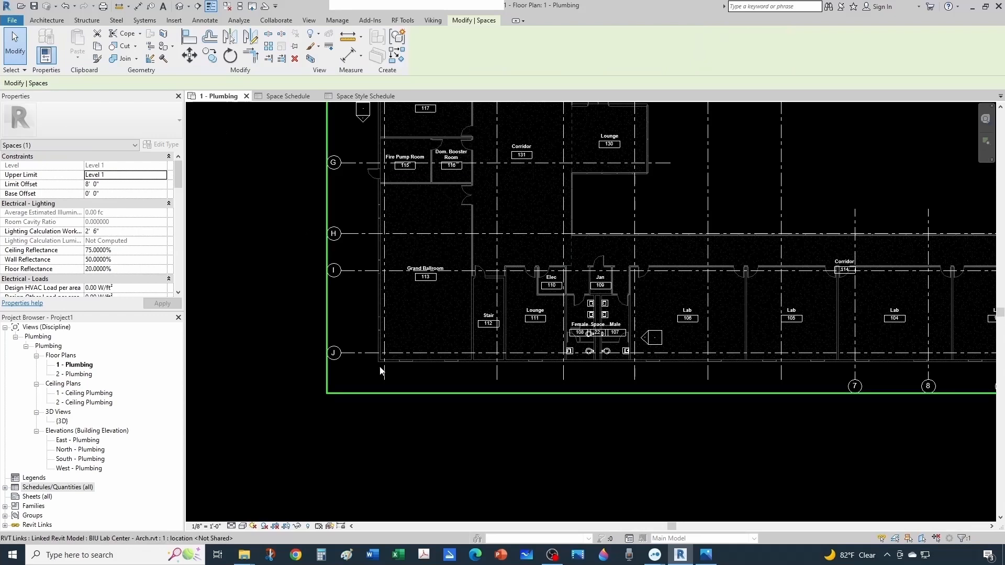
pyautogui.scroll(-6, 383, 367)
pyautogui.scroll(5, 595, 359)
pyautogui.scroll(3, 461, 329)
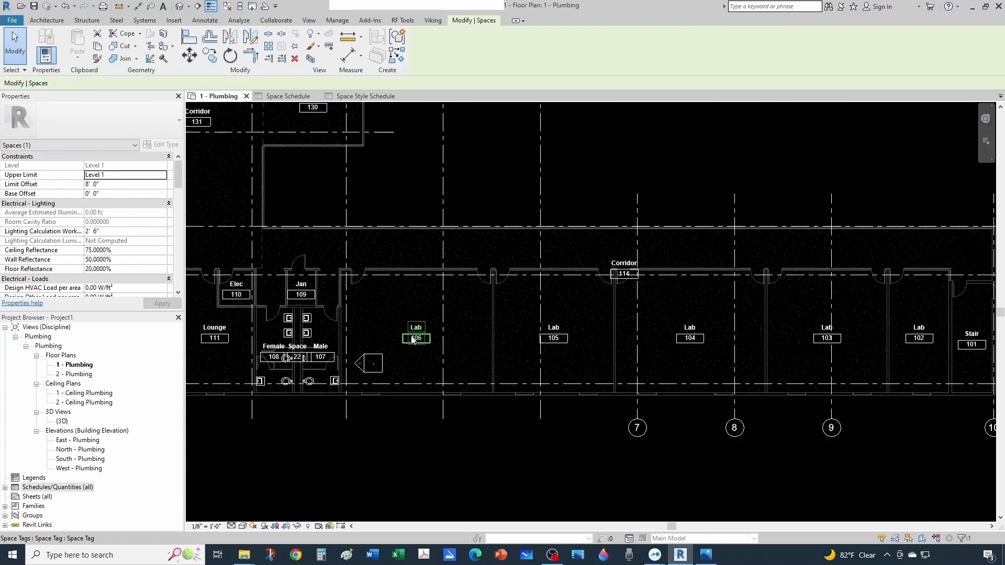
pyautogui.scroll(-1, 424, 339)
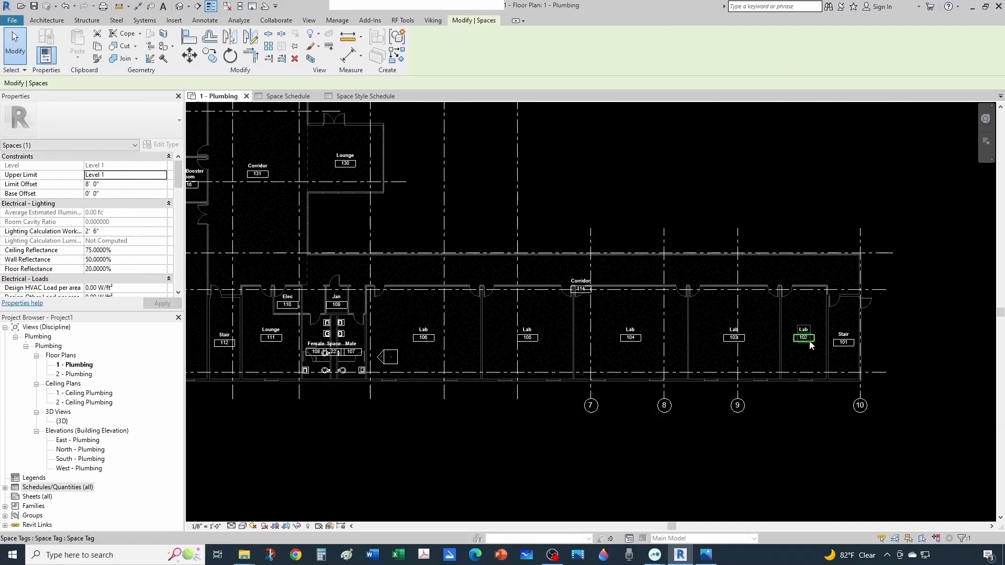
pyautogui.scroll(-2, 681, 334)
pyautogui.scroll(1, 487, 296)
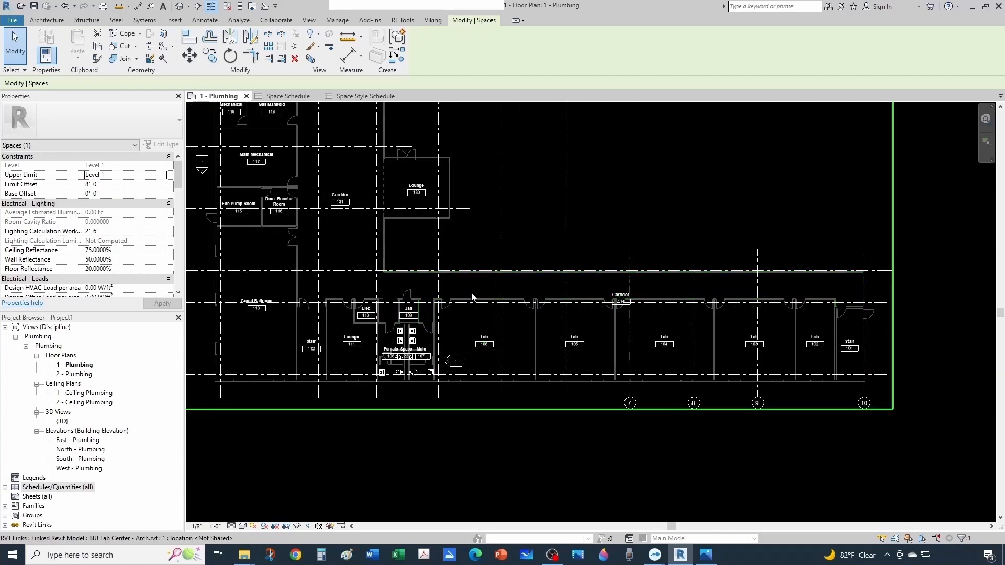
pyautogui.moveTo(429, 284); pyautogui.dragTo(841, 398)
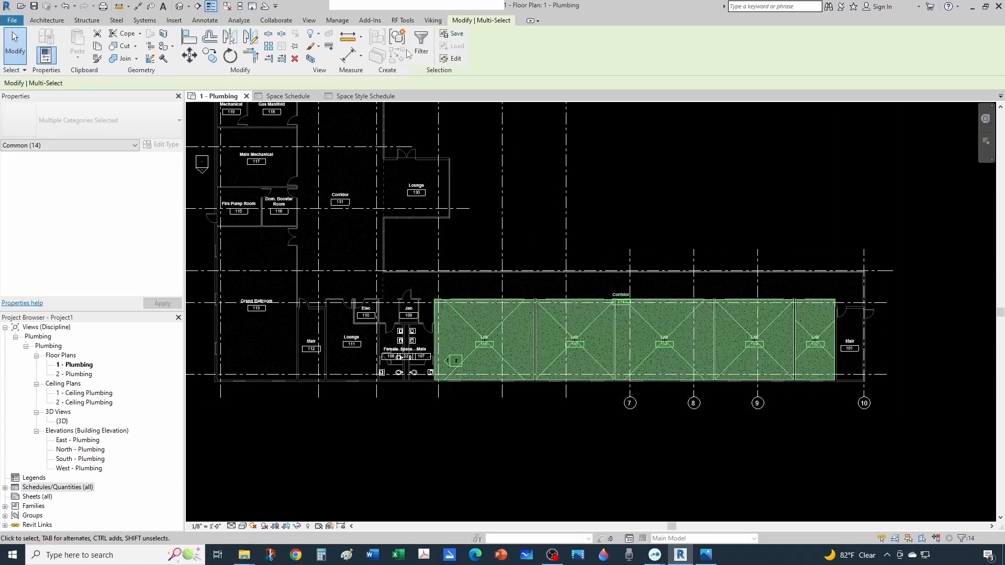
pyautogui.click(422, 52)
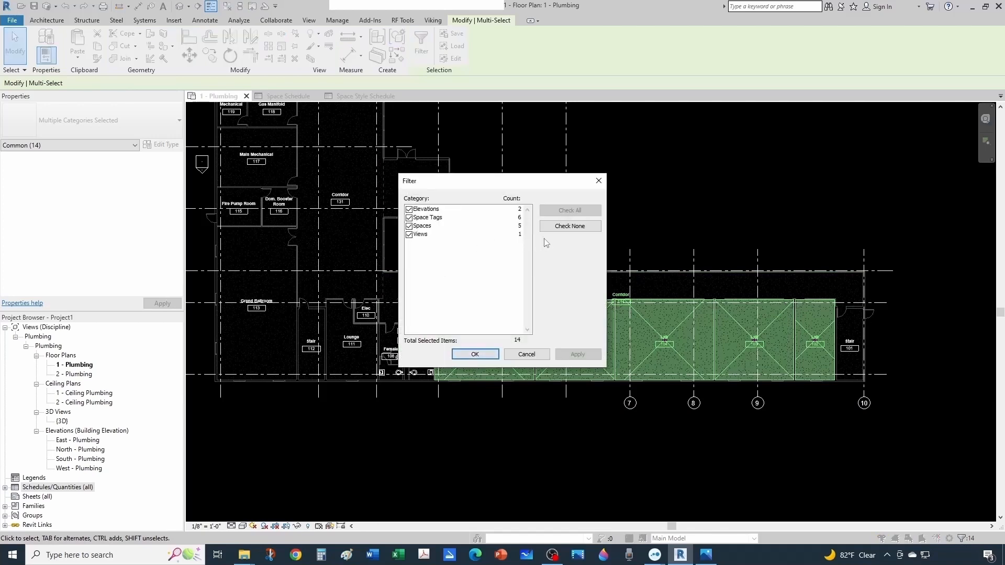
pyautogui.click(570, 225)
pyautogui.click(409, 226)
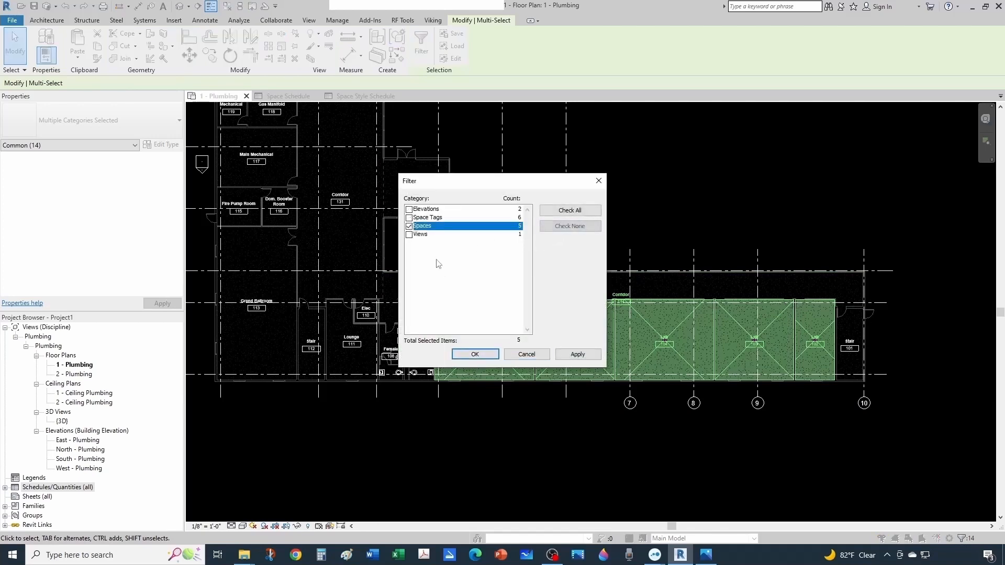
pyautogui.click(475, 354)
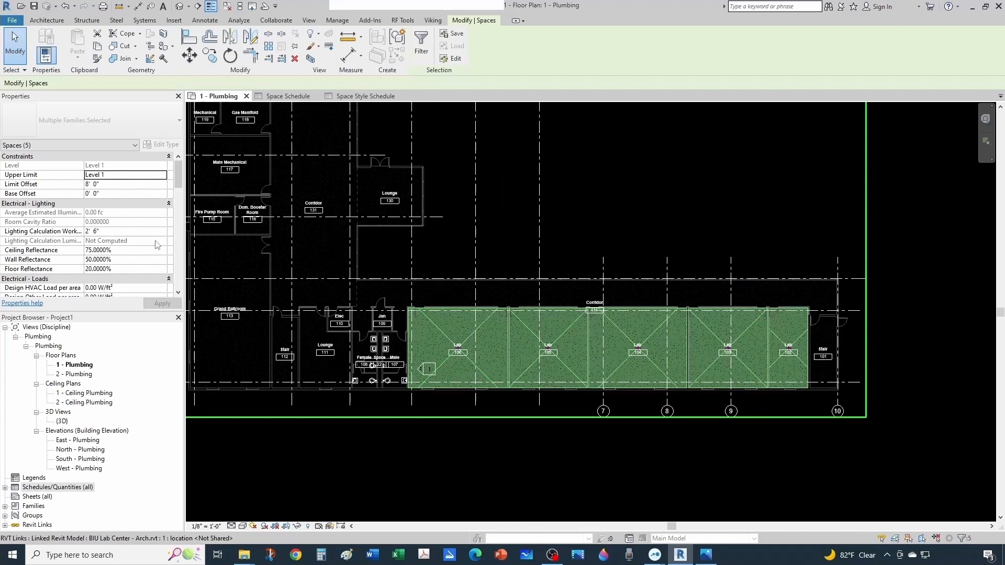
# Step: Set the fire occupancy hazard of the selected labs to Ordinary Hazard II and check the values in both schedules
pyautogui.scroll(-3, 87, 234)
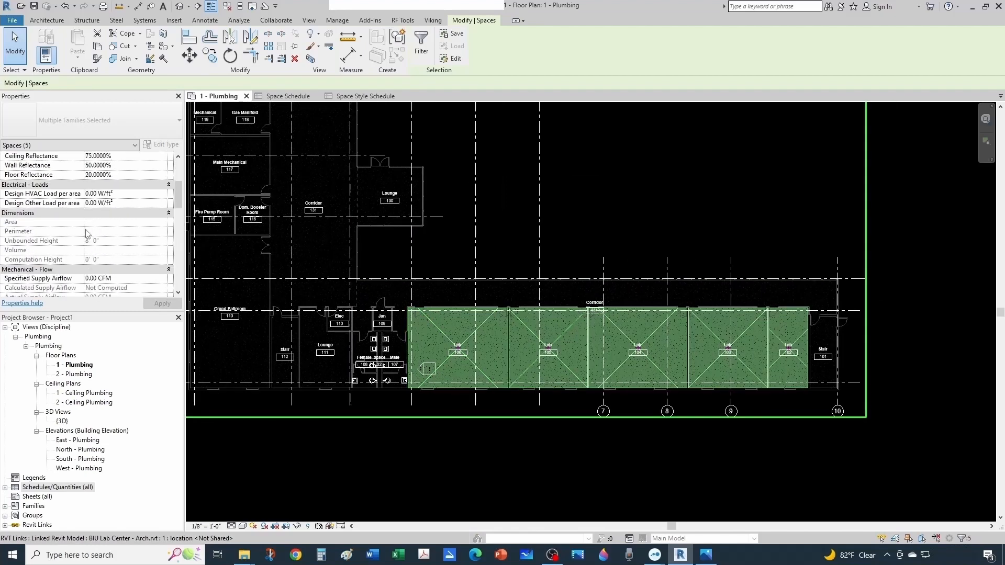
pyautogui.scroll(-5, 87, 234)
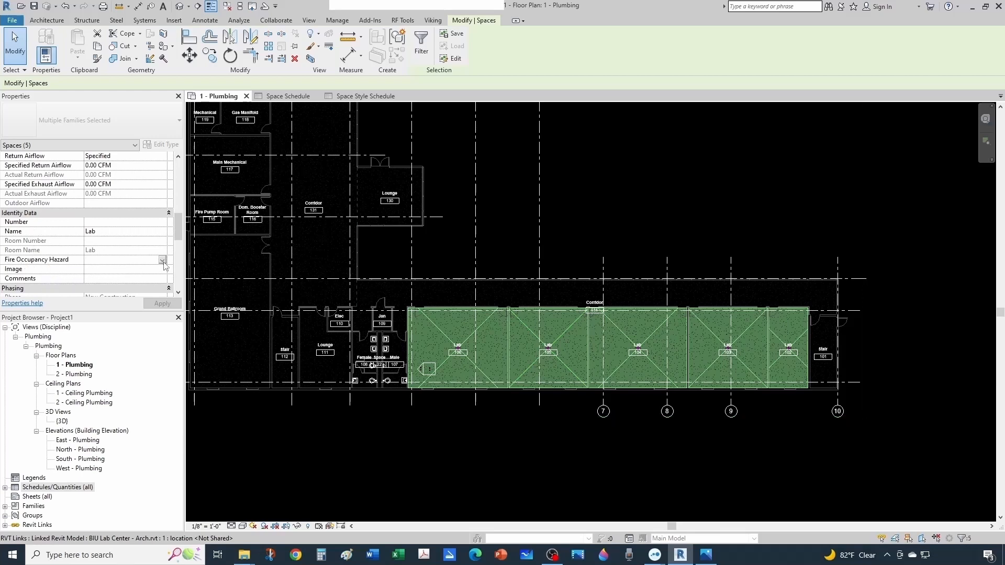
pyautogui.click(163, 260)
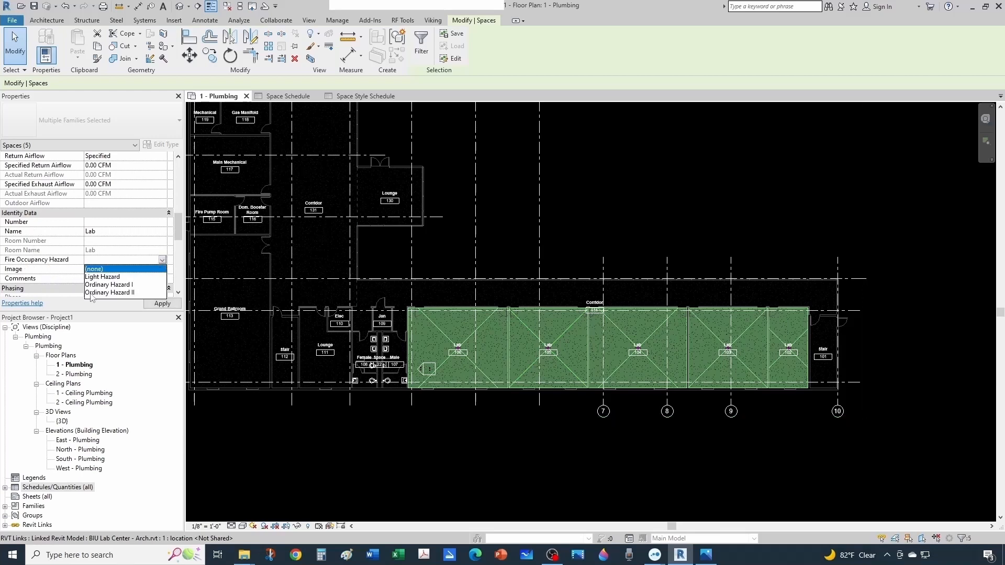
pyautogui.click(127, 293)
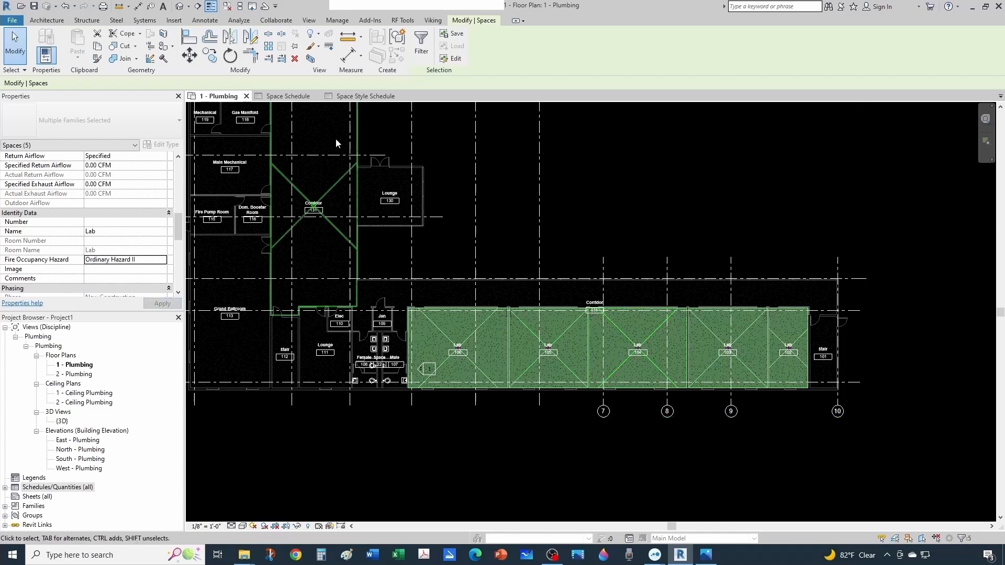
pyautogui.click(358, 98)
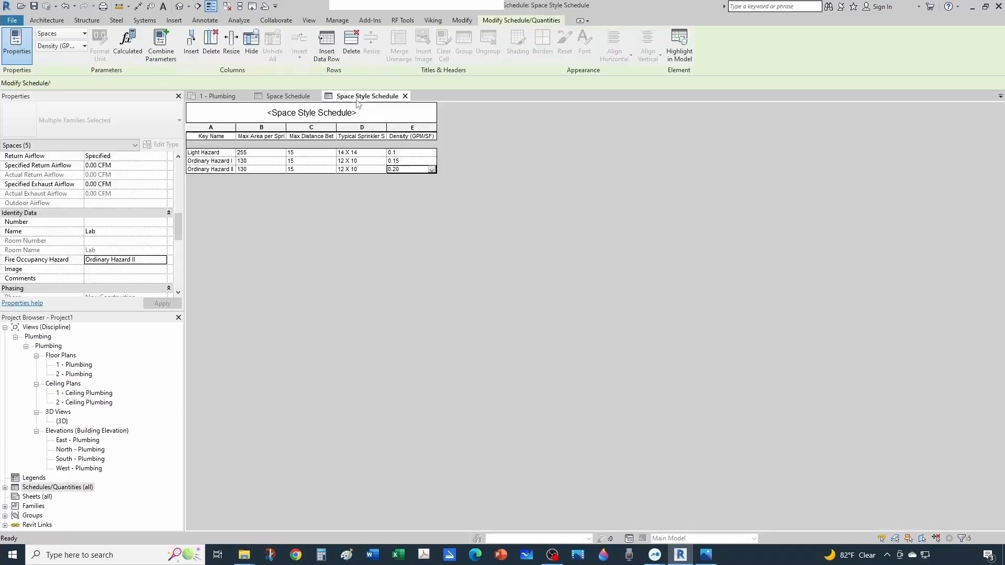
pyautogui.click(290, 97)
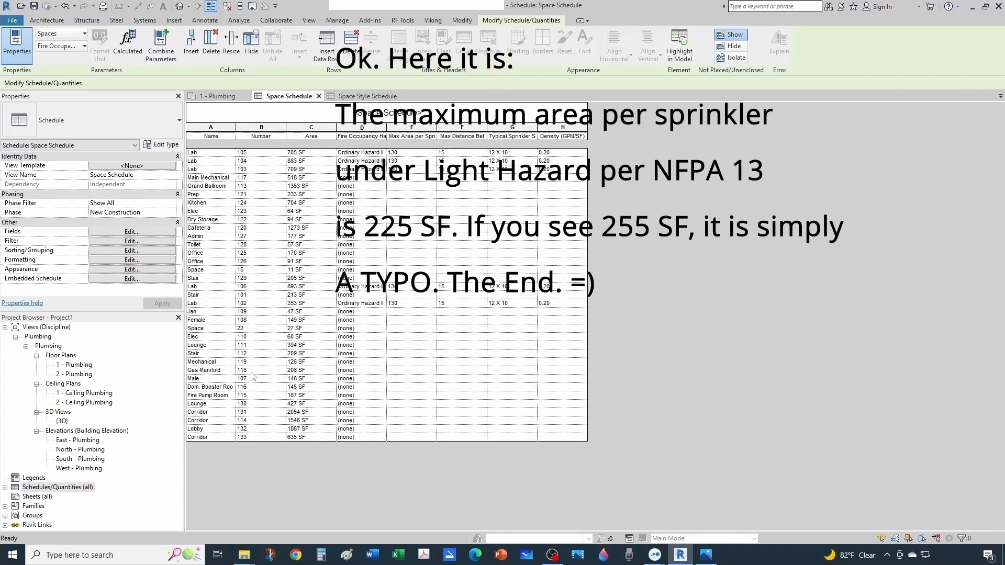
pyautogui.click(349, 97)
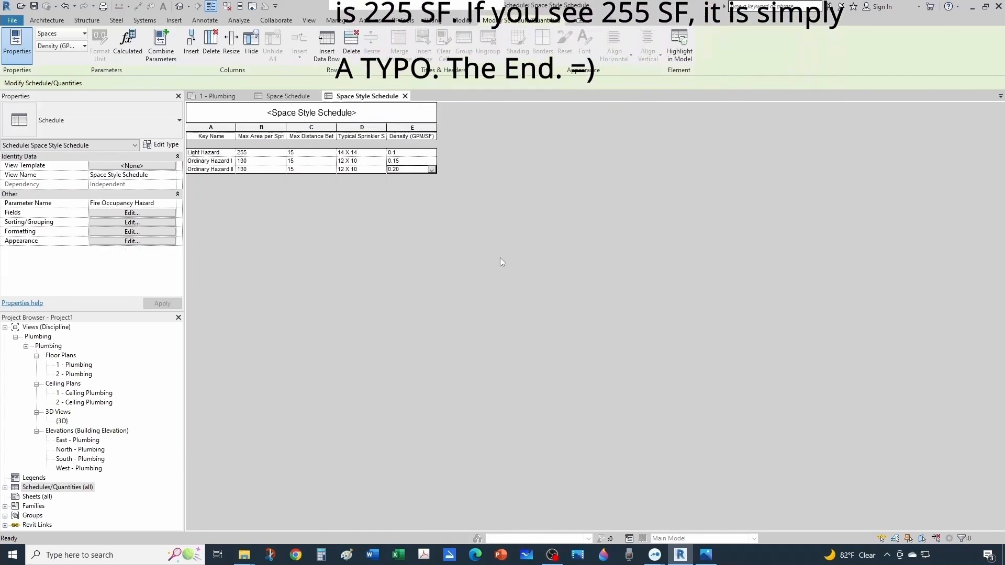
pyautogui.click(553, 557)
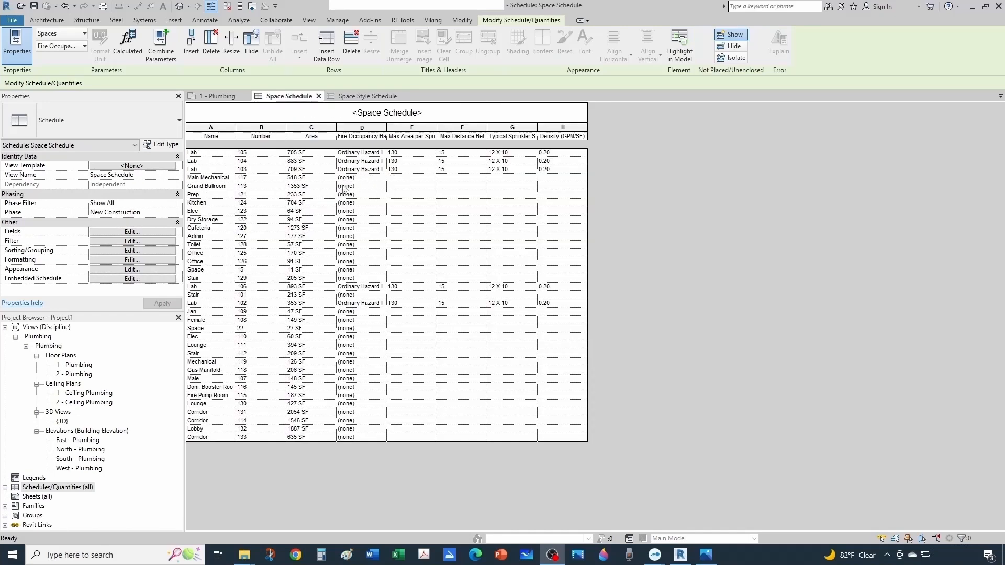
# Step: In the Space Schedule, set Grand Ballroom 113 and Prep 121 to Light Hazard, and Main Mechanical 117, Kitchen 124 and Elec 123 to Ordinary Hazard I
pyautogui.click(341, 178)
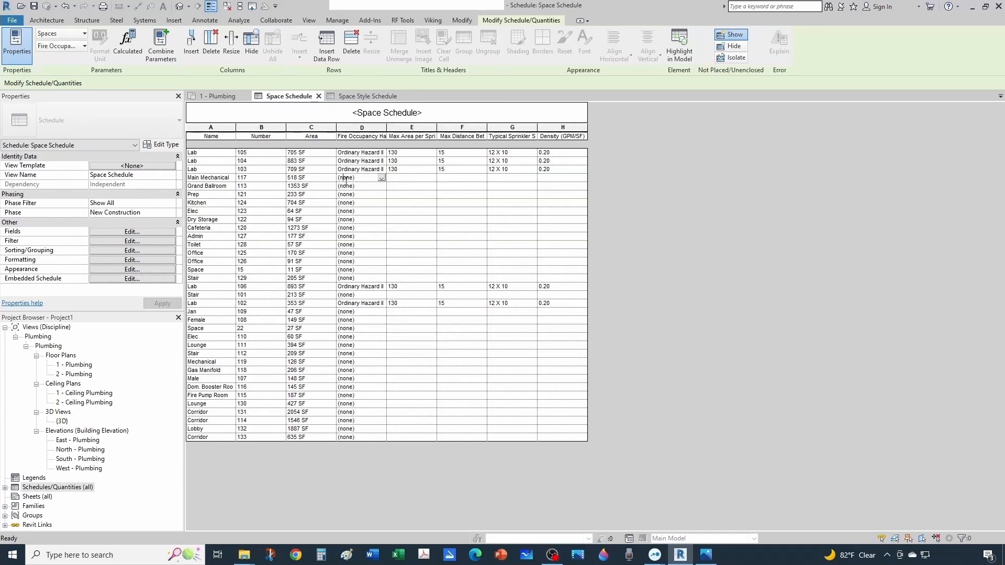
pyautogui.click(382, 179)
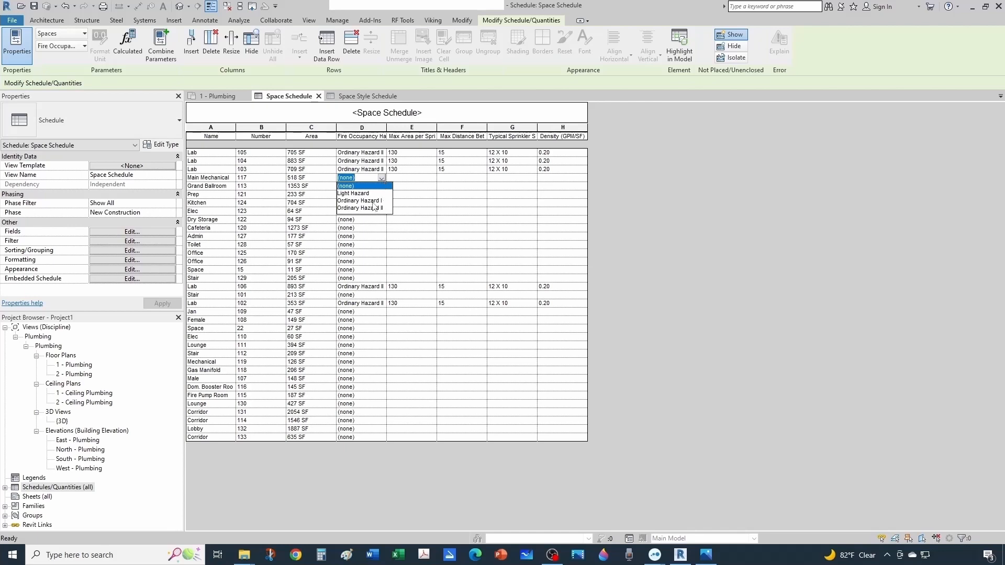
pyautogui.click(373, 202)
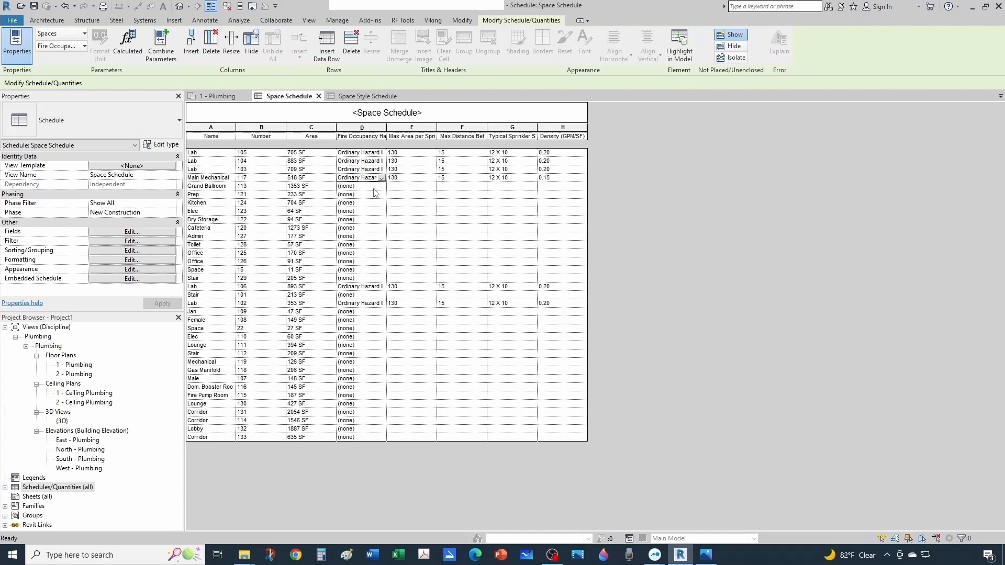
pyautogui.click(382, 187)
pyautogui.click(374, 202)
pyautogui.click(383, 196)
pyautogui.click(374, 210)
pyautogui.click(382, 204)
pyautogui.click(375, 226)
pyautogui.click(382, 212)
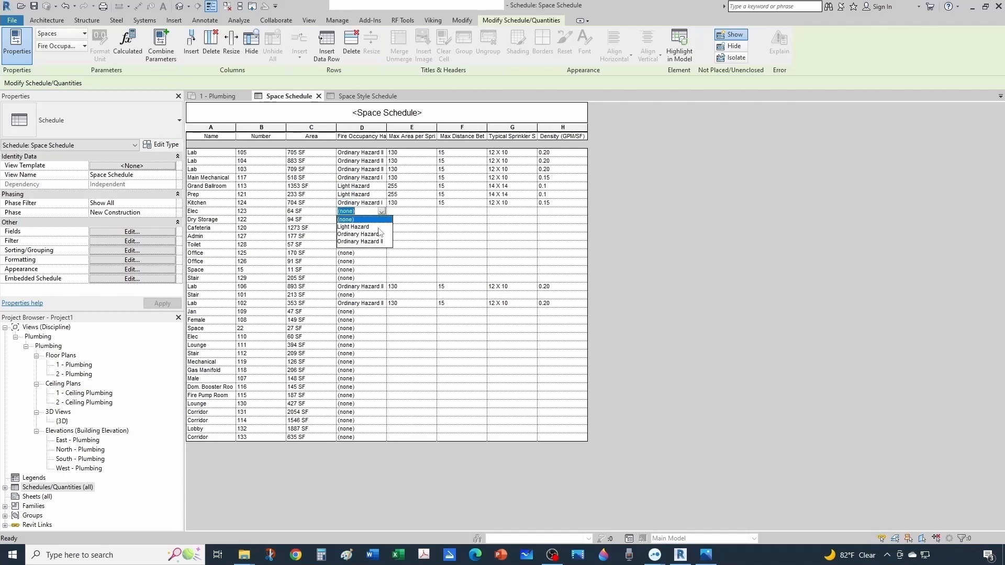
pyautogui.click(374, 234)
# Step: Set Dry Storage 122, Cafeteria 120, Admin 127, Toilet 128, Offices 125 and 126, and Space 15 to Light Hazard
pyautogui.click(382, 219)
pyautogui.click(375, 235)
pyautogui.click(382, 228)
pyautogui.click(375, 243)
pyautogui.click(382, 237)
pyautogui.click(375, 252)
pyautogui.click(382, 244)
pyautogui.click(375, 261)
pyautogui.click(382, 253)
pyautogui.click(375, 269)
pyautogui.click(382, 262)
pyautogui.click(375, 277)
pyautogui.click(382, 270)
pyautogui.click(361, 286)
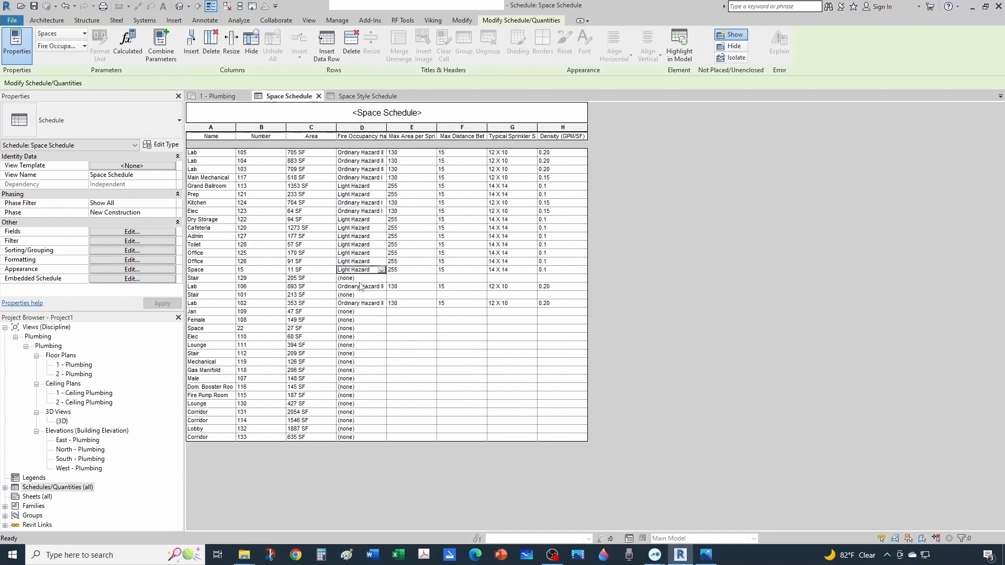
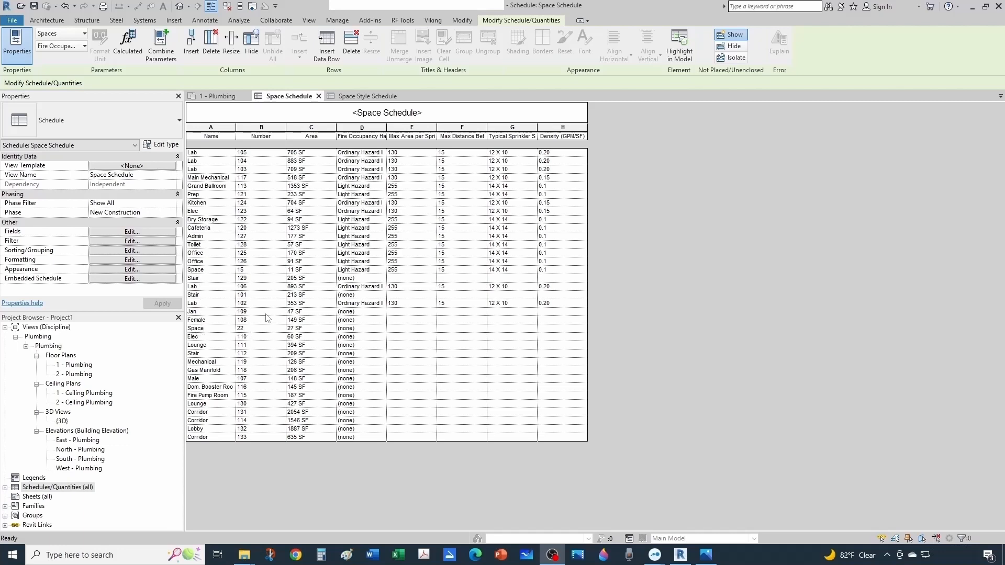
# Step: Examine where Space 22 lies between the Female and Male restrooms in the 1 - Plumbing floor plan
pyautogui.click(218, 96)
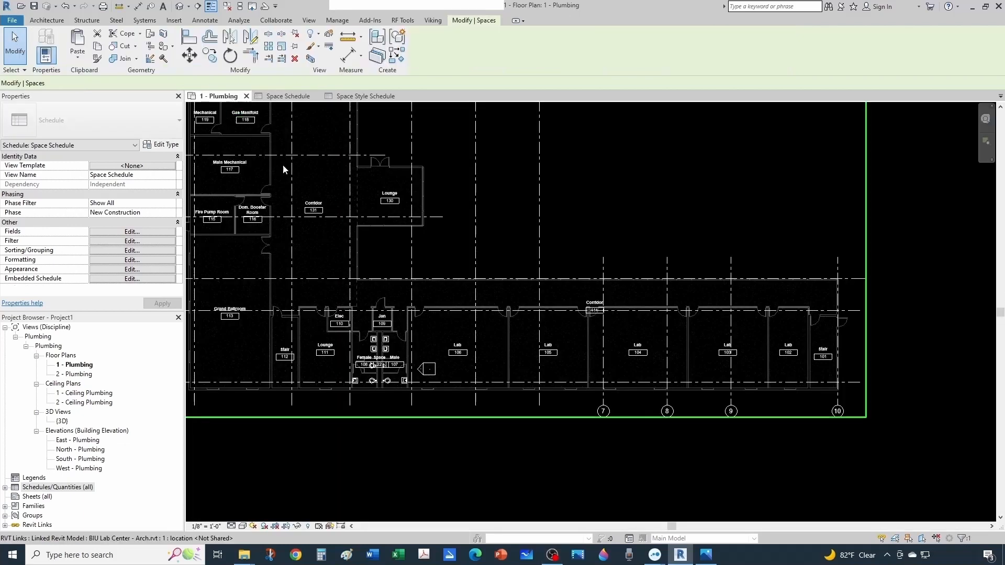
pyautogui.click(379, 422)
pyautogui.scroll(8, 383, 419)
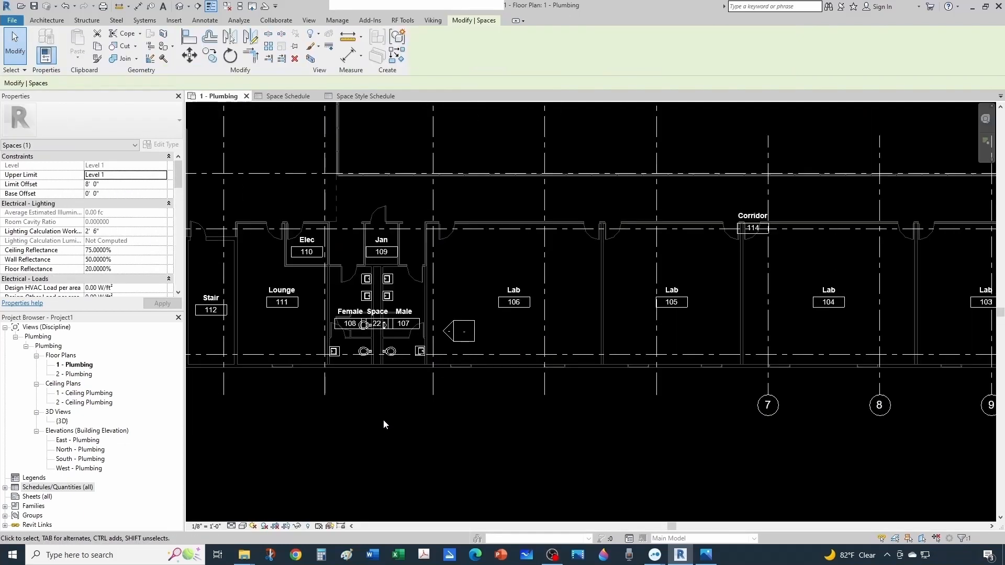
pyautogui.moveTo(405, 333); pyautogui.dragTo(396, 425, button='middle')
pyautogui.scroll(1, 384, 356)
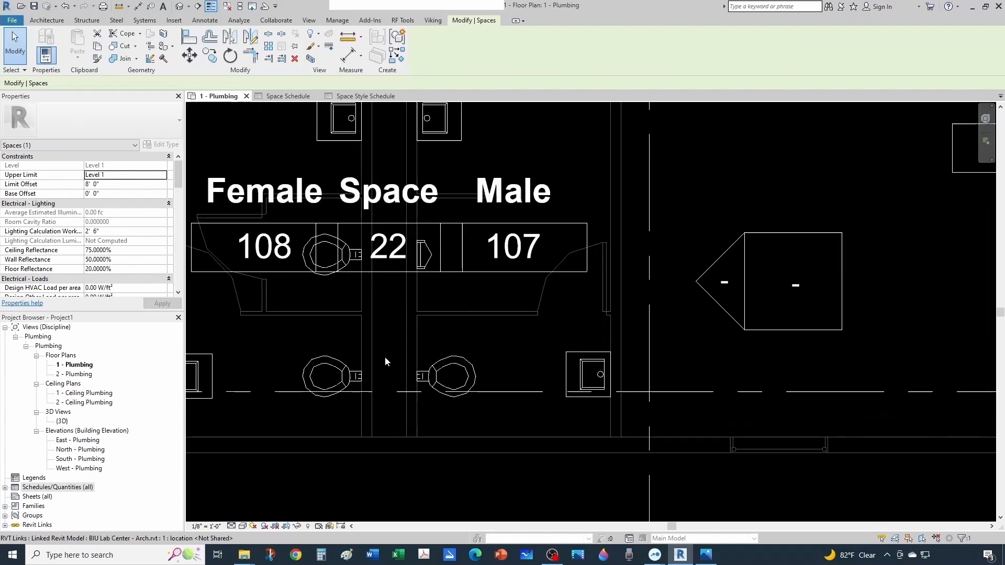
pyautogui.click(396, 219)
pyautogui.press('Escape')
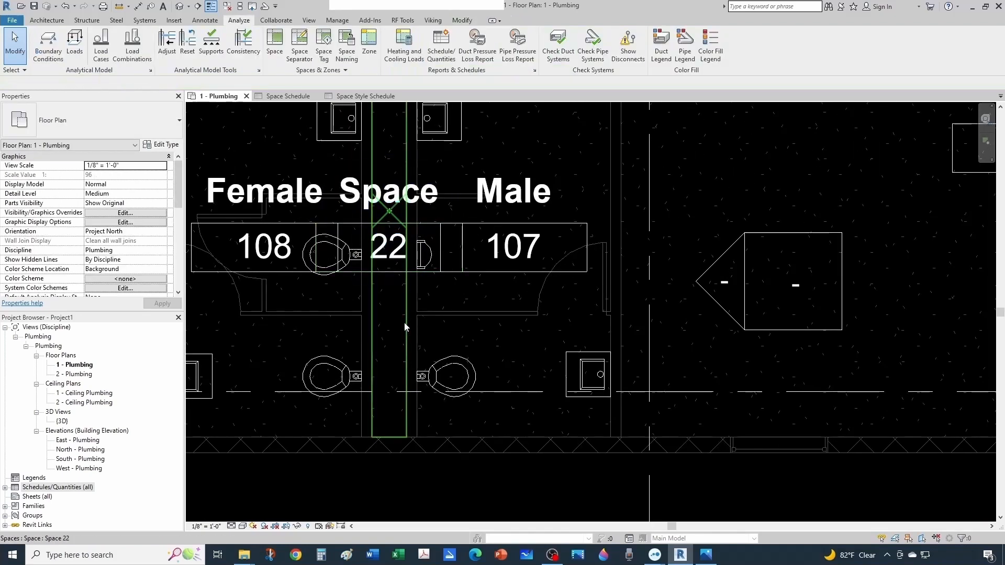
pyautogui.click(408, 328)
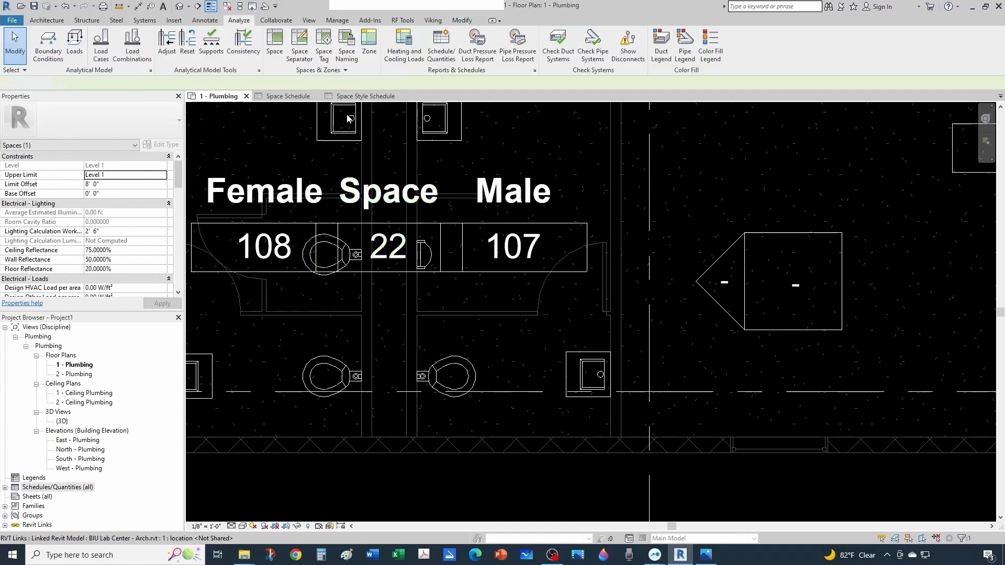
pyautogui.press('Escape')
# Step: Delete the rows of the unneeded Spaces 22 and 15 from the Space Schedule, including the spaces and their tags
pyautogui.click(287, 102)
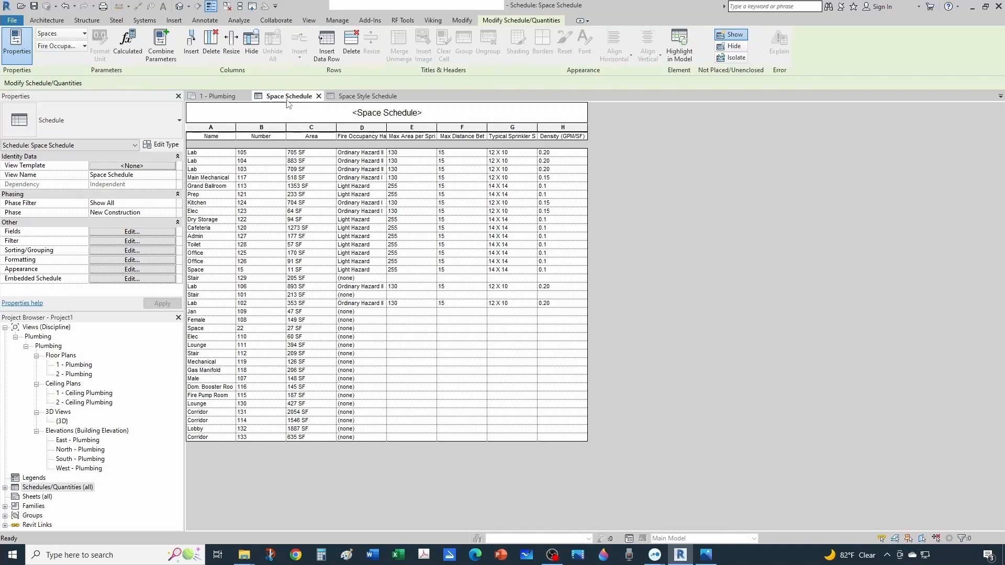
pyautogui.click(207, 330)
pyautogui.rightClick(208, 330)
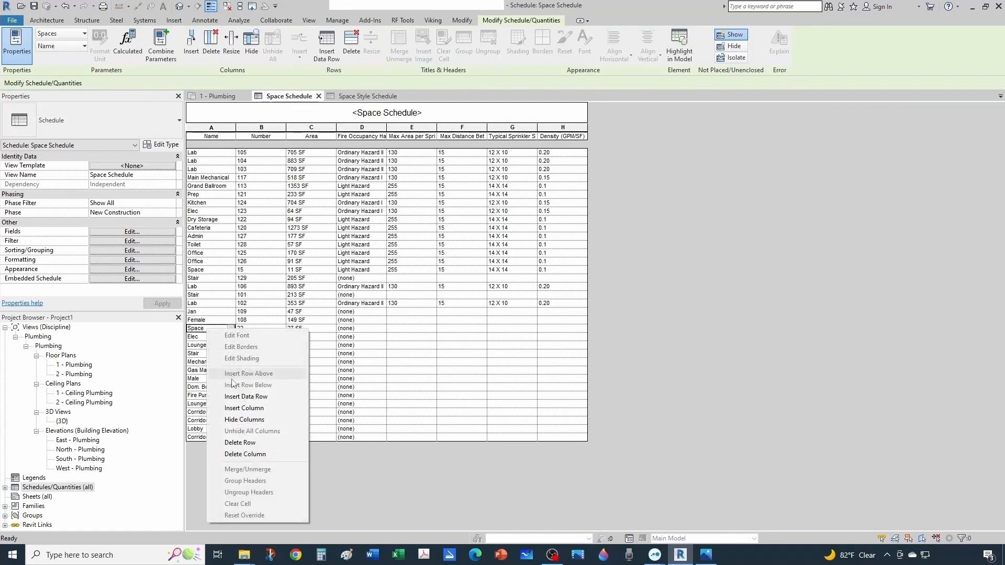
pyautogui.click(245, 443)
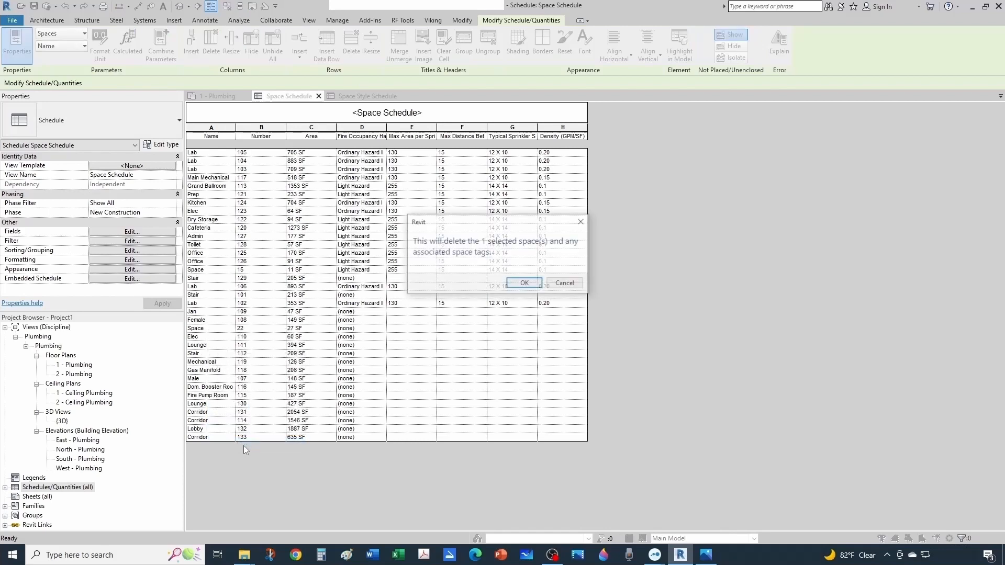
pyautogui.click(524, 284)
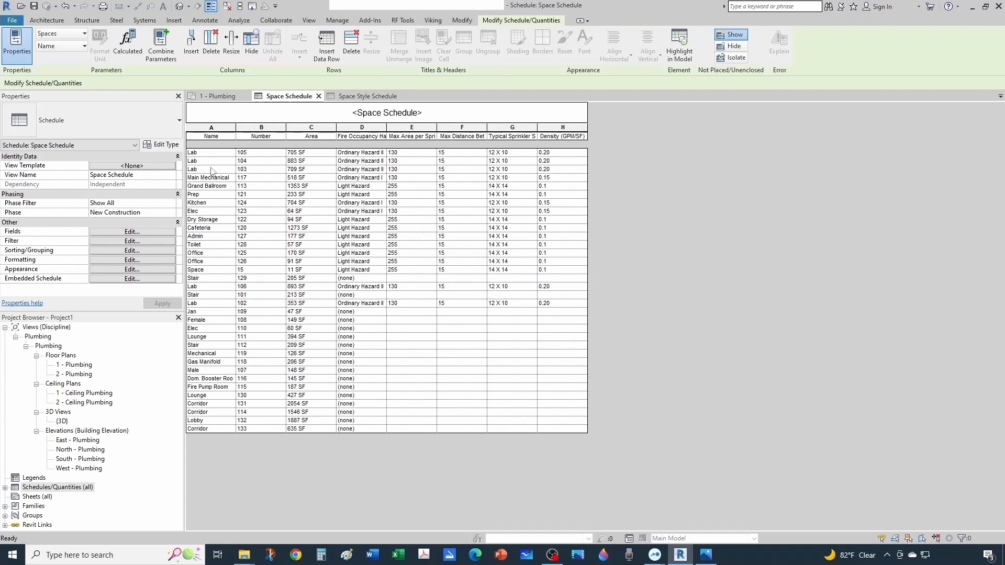
pyautogui.click(208, 269)
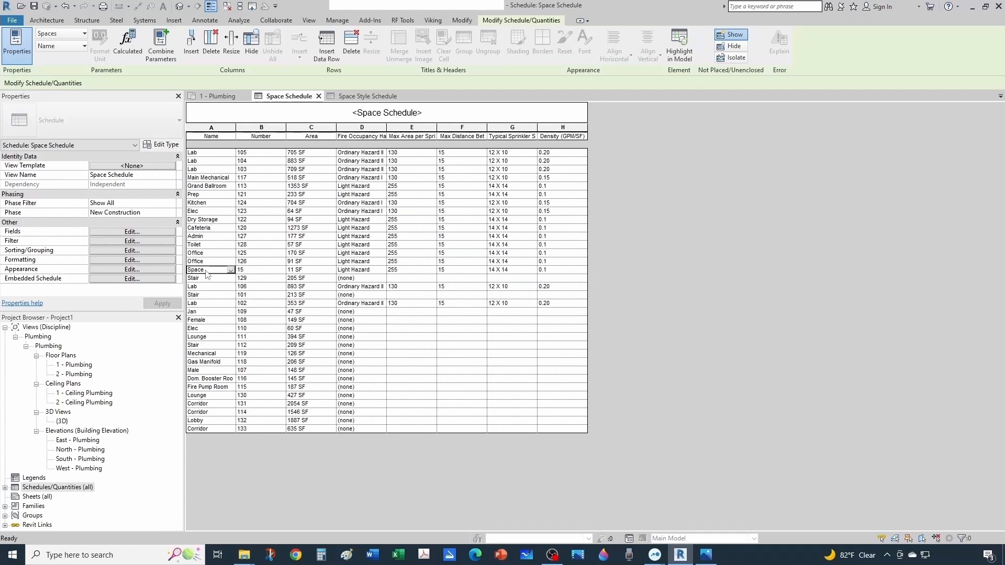
pyautogui.rightClick(208, 270)
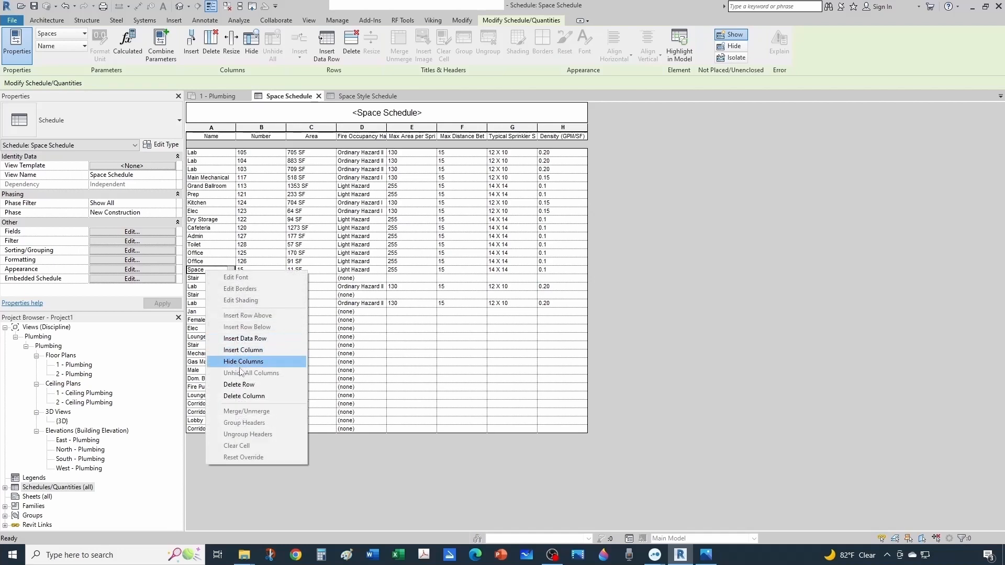
pyautogui.click(244, 385)
pyautogui.click(510, 286)
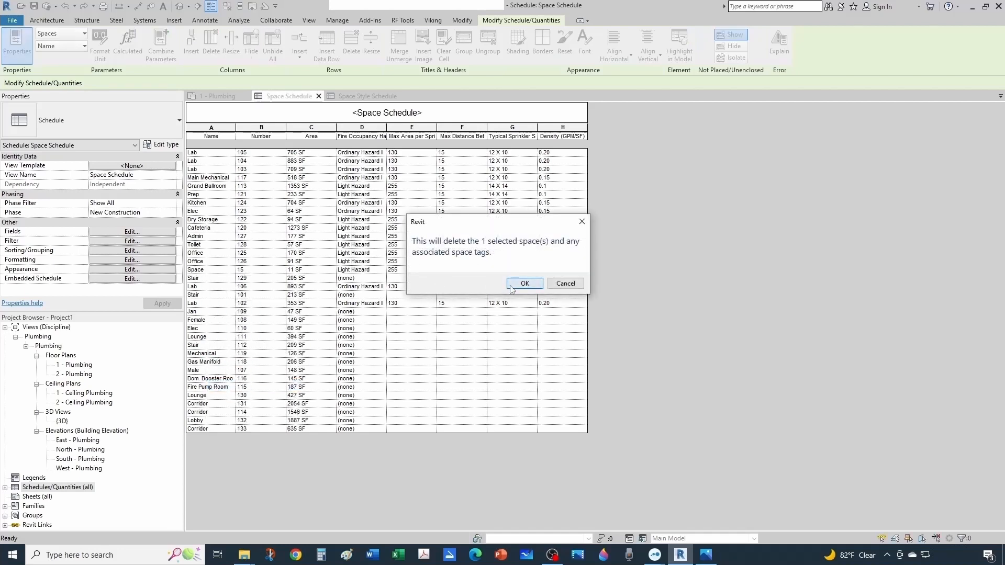
# Step: Set Stairs 129, 101 and 112, Jan 109, Female 108 and Lounge 111 to Light Hazard, and Elec 110 to Ordinary Hazard I
pyautogui.moveTo(386, 270); pyautogui.dragTo(381, 271)
pyautogui.click(378, 270)
pyautogui.click(374, 286)
pyautogui.click(378, 287)
pyautogui.click(375, 302)
pyautogui.click(378, 303)
pyautogui.click(370, 319)
pyautogui.click(378, 312)
pyautogui.click(371, 328)
pyautogui.click(378, 320)
pyautogui.click(367, 343)
pyautogui.click(378, 329)
pyautogui.click(366, 344)
pyautogui.click(378, 337)
pyautogui.click(367, 352)
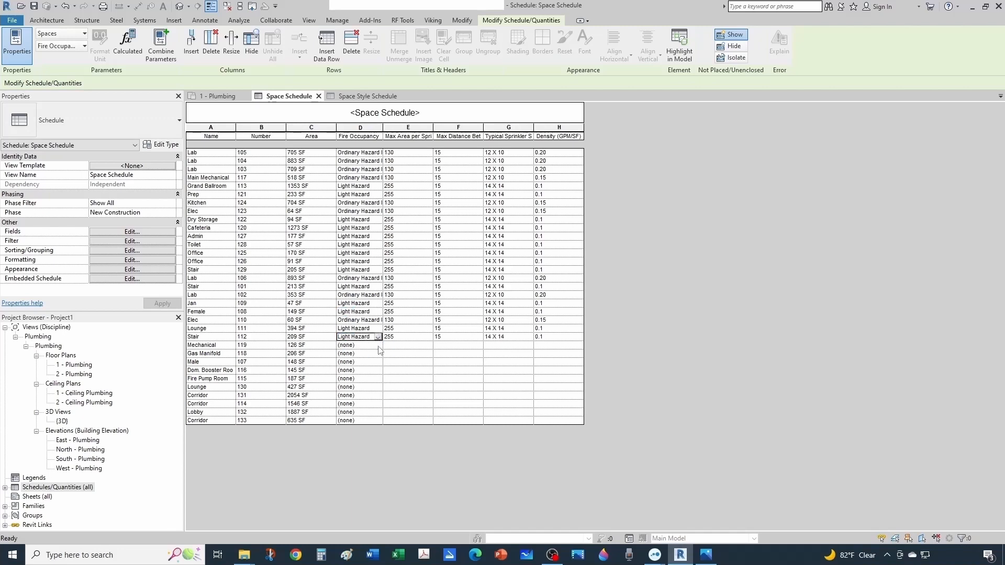
# Step: Set Mechanical 119 to Ordinary Hazard I, Gas Manifold 118 to Ordinary Hazard II and Male 107 to Light Hazard, widening the hazard column
pyautogui.click(378, 346)
pyautogui.click(366, 368)
pyautogui.click(378, 354)
pyautogui.click(367, 383)
pyautogui.click(378, 362)
pyautogui.click(408, 363)
pyautogui.click(366, 377)
# Step: Set the fire occupancy hazard of Dom. Booster Room 116 and Fire Pump Room 115 to Ordinary Hazard I
pyautogui.click(408, 370)
pyautogui.click(365, 393)
pyautogui.click(408, 379)
pyautogui.click(367, 401)
# Step: Set the fire occupancy hazard of Lounge 130, Corridors 131, 114 and 133, and Lobby 132 to Light Hazard
pyautogui.click(408, 388)
pyautogui.click(367, 402)
pyautogui.click(408, 396)
pyautogui.click(403, 411)
pyautogui.click(408, 404)
pyautogui.click(398, 419)
pyautogui.click(408, 412)
pyautogui.click(390, 428)
pyautogui.click(407, 421)
pyautogui.click(357, 436)
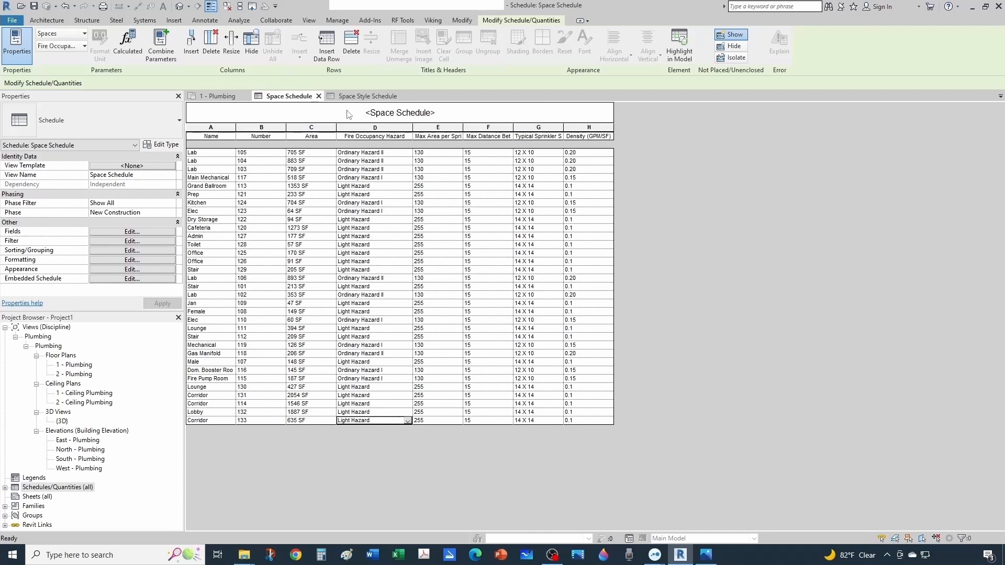
# Step: Close the Space Schedule and the Space Style Schedule, returning to the 1 - Plumbing floor plan
pyautogui.click(319, 96)
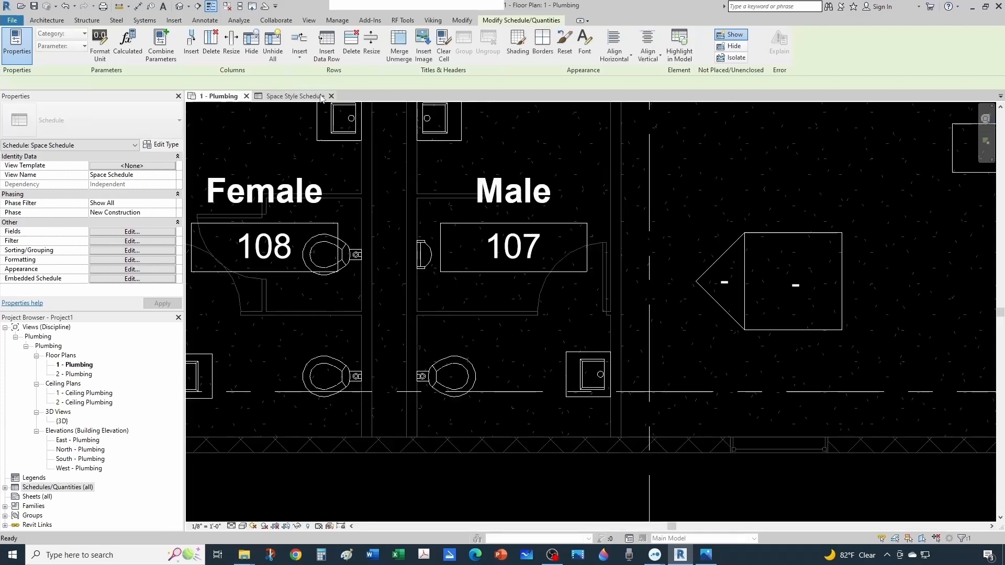
pyautogui.click(322, 98)
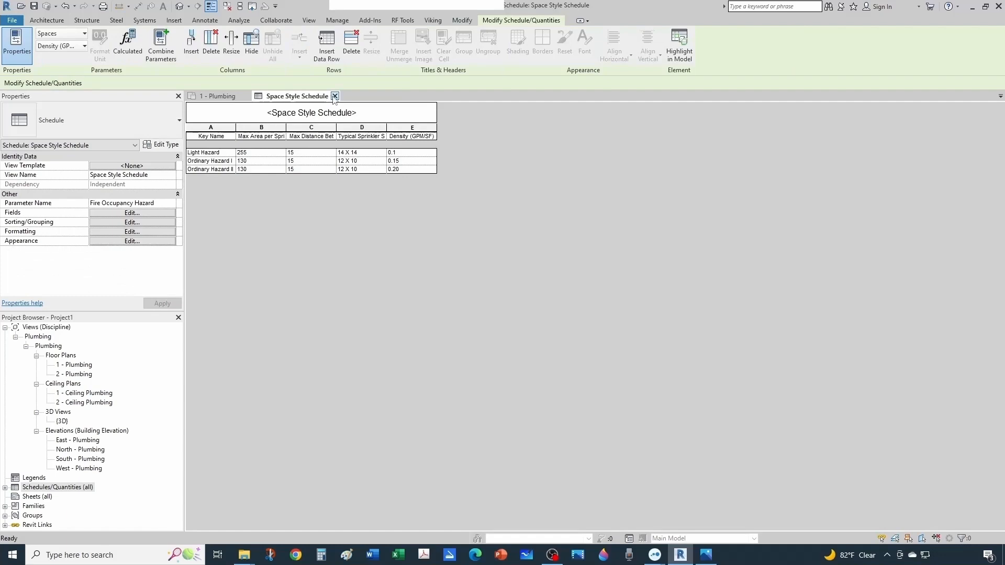
pyautogui.click(333, 96)
# Step: Duplicate the 1 - Plumbing floor plan view with detailing
pyautogui.scroll(-8, 466, 319)
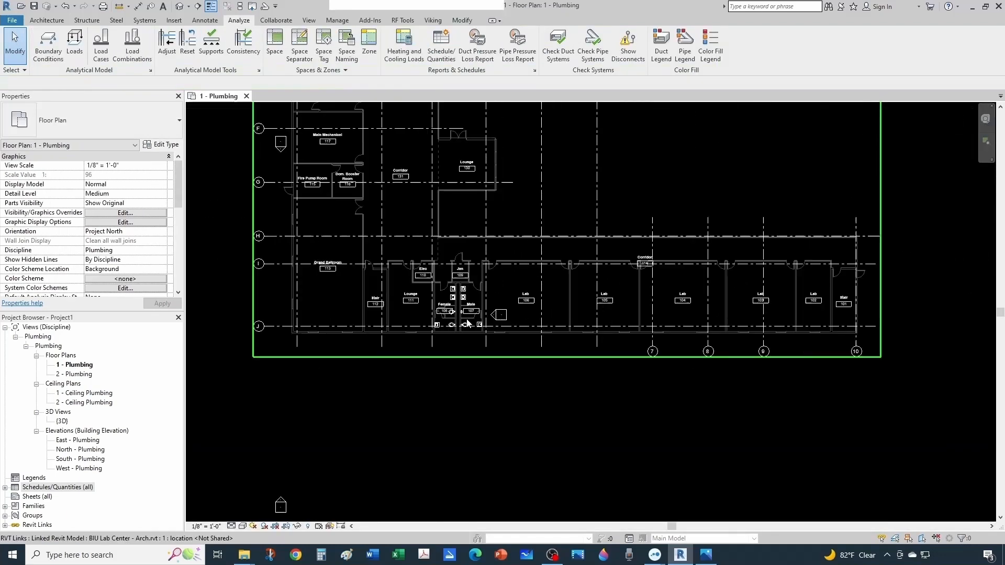
pyautogui.scroll(-2, 467, 320)
pyautogui.moveTo(496, 315); pyautogui.dragTo(496, 400, button='middle')
pyautogui.scroll(2, 496, 399)
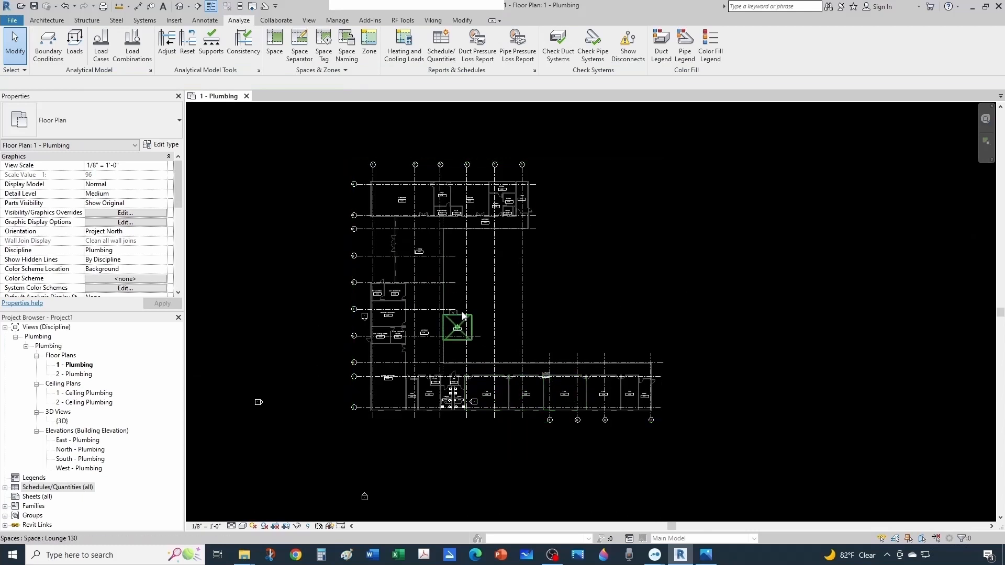
pyautogui.rightClick(84, 365)
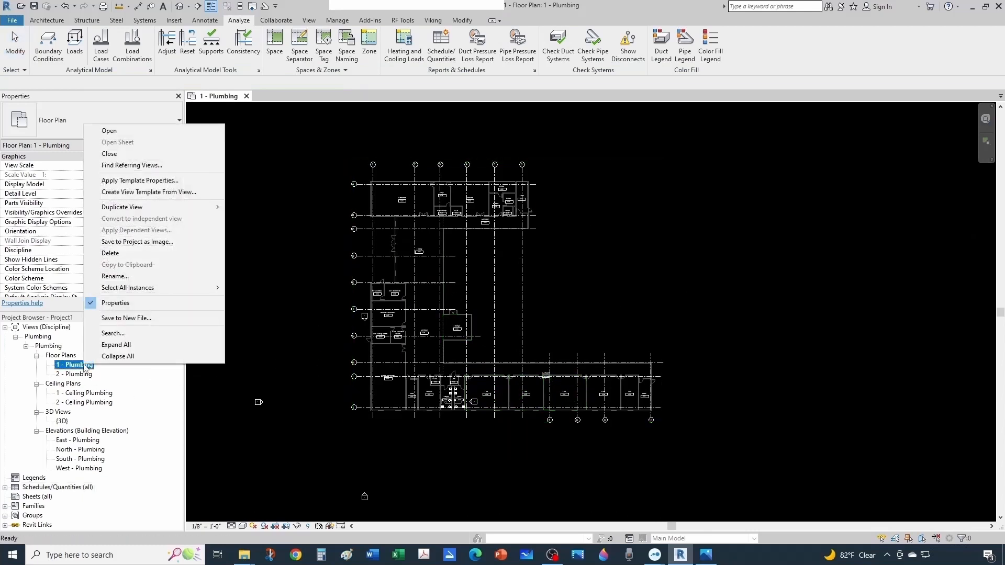
pyautogui.moveTo(135, 209)
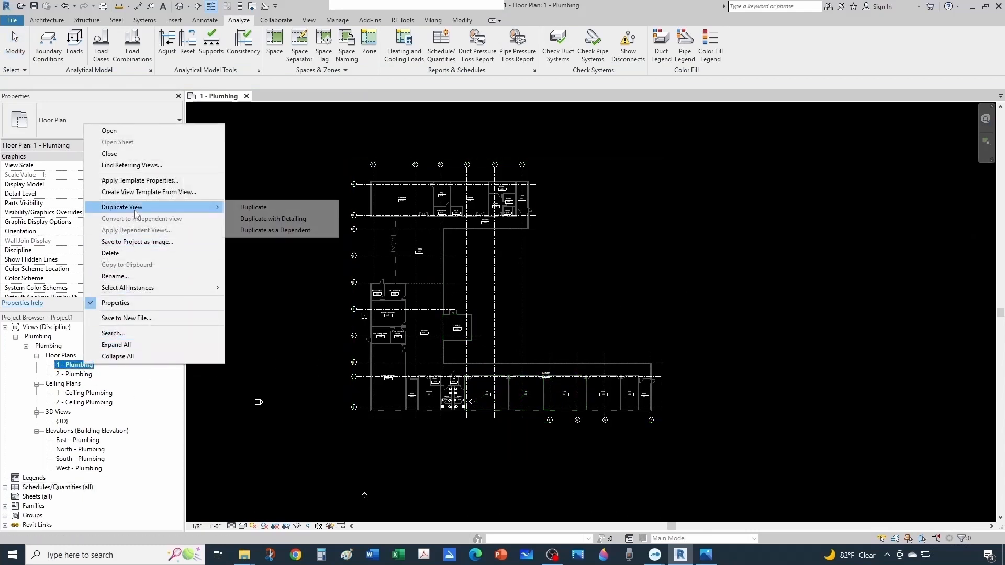
pyautogui.click(297, 225)
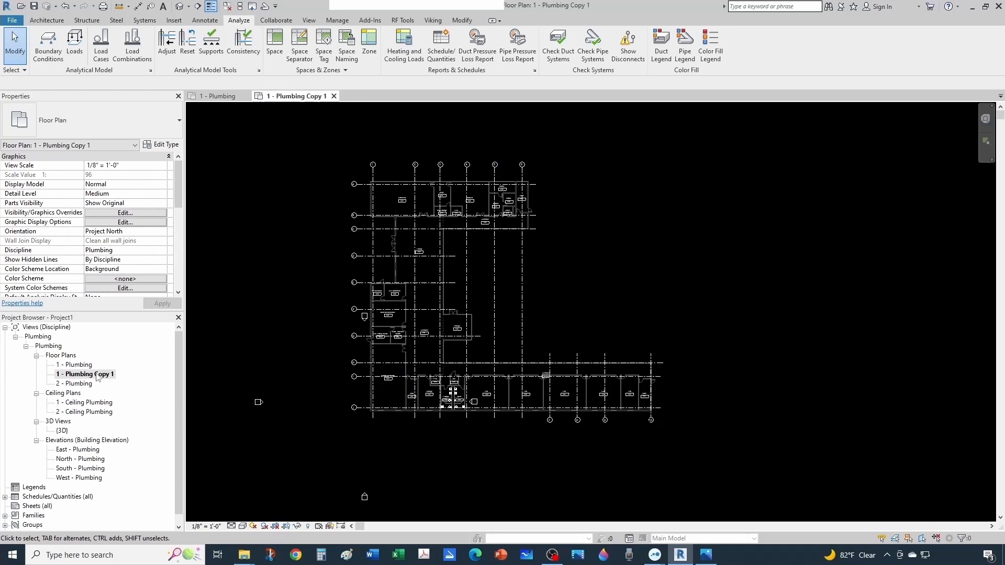
# Step: Rename the duplicated floor plan view as 1 - Fire Protection Occupancy Hazard
pyautogui.rightClick(98, 378)
pyautogui.click(144, 286)
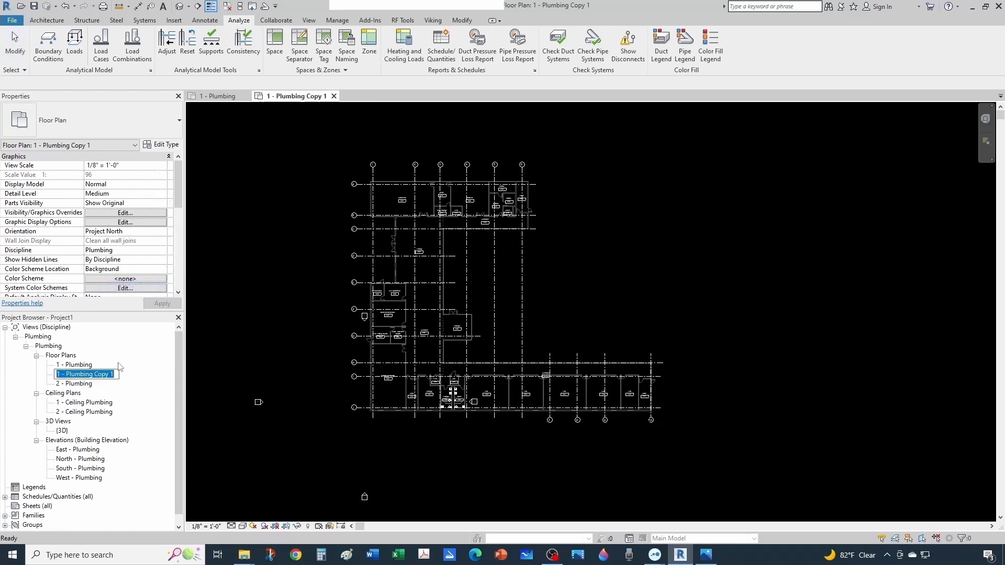
pyautogui.click(99, 376)
pyautogui.moveTo(69, 373); pyautogui.dragTo(119, 375)
pyautogui.press('BackSpace')
pyautogui.press('BackSpace')
pyautogui.write('Fire Protection Occupancy Hazard')
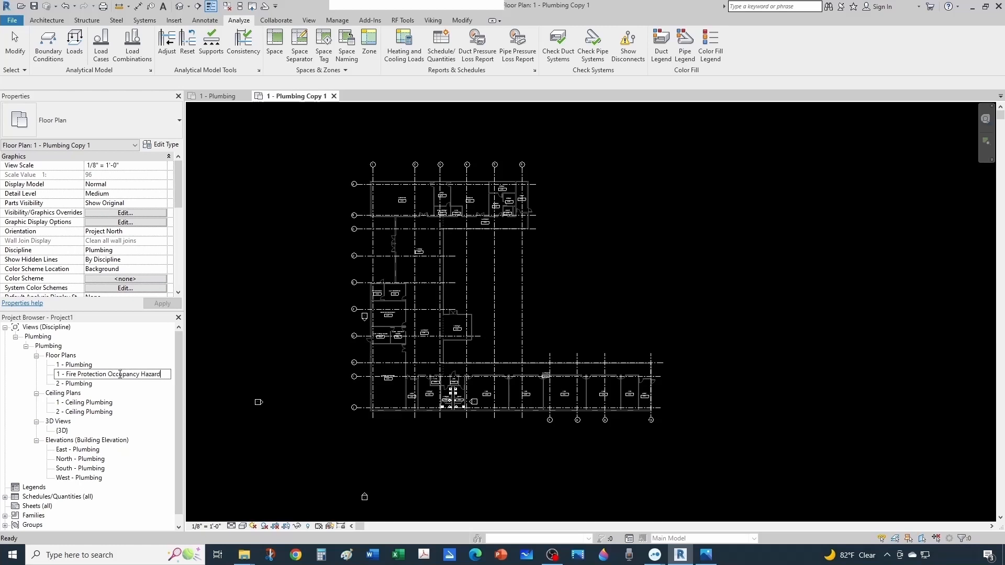
pyautogui.press('Return')
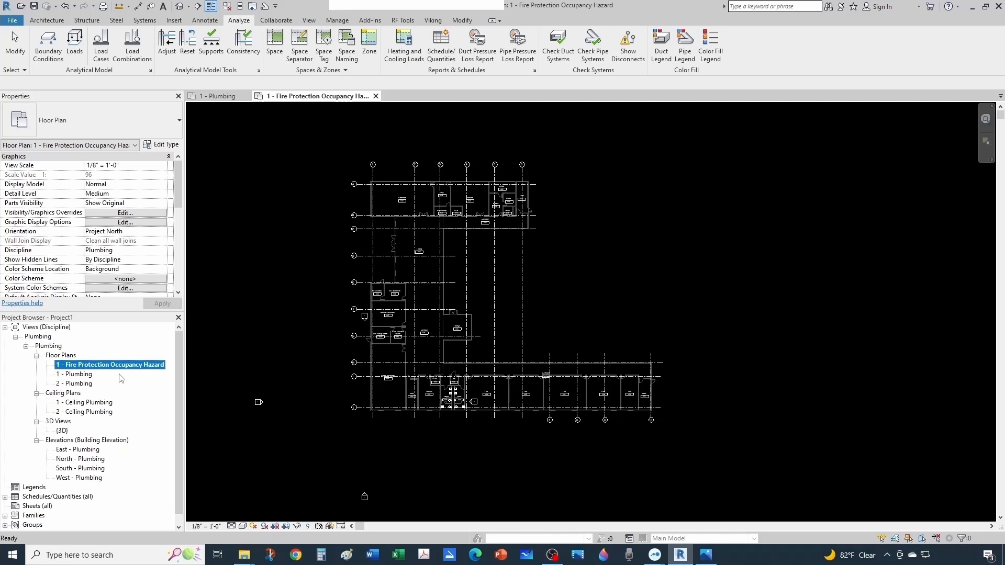
pyautogui.click(236, 376)
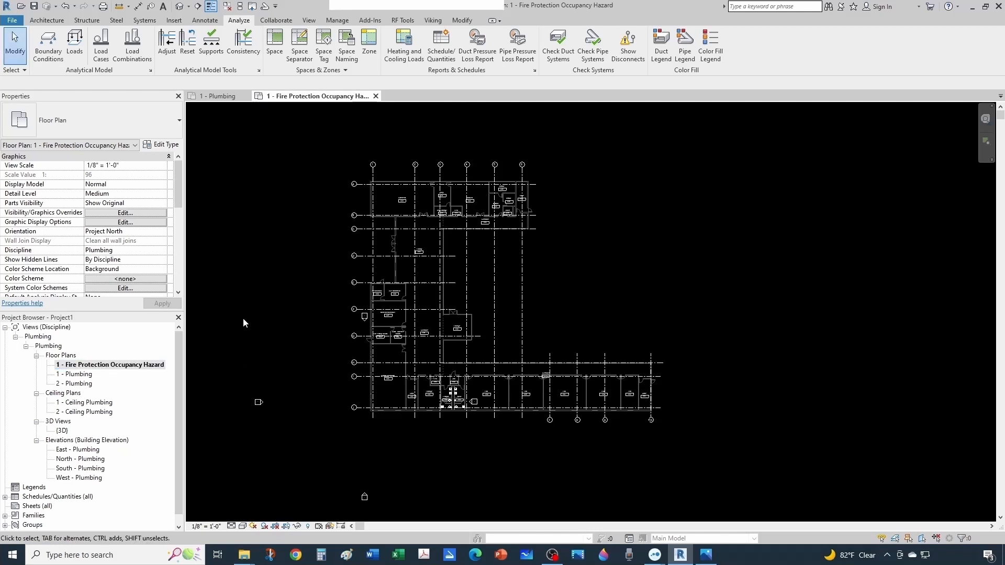
# Step: Place a color fill legend in the open area beside the building's upper wing, using space type Spaces and color scheme Schema 1
pyautogui.scroll(-1, 243, 319)
pyautogui.scroll(1, 577, 344)
pyautogui.moveTo(582, 351); pyautogui.dragTo(589, 355, button='middle')
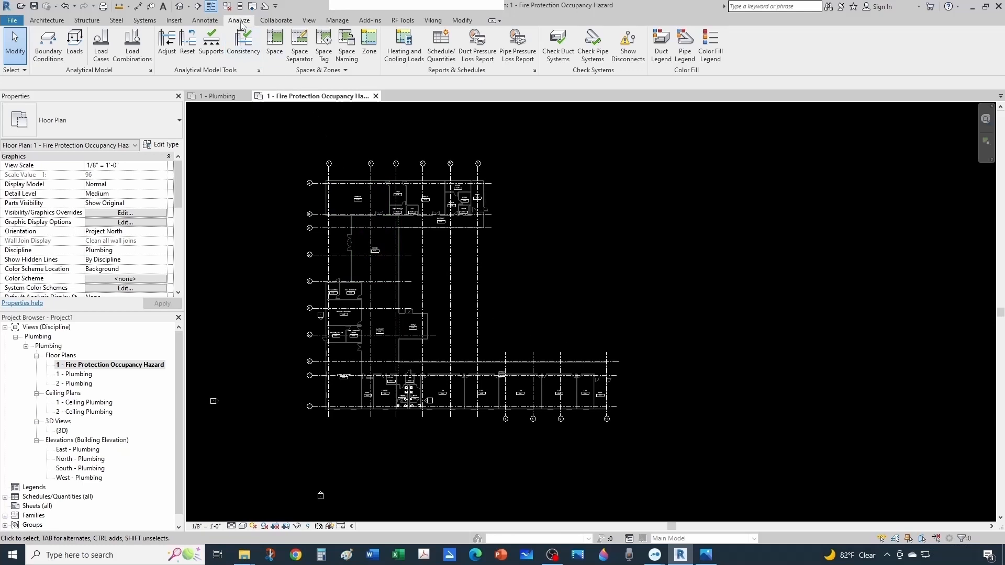
pyautogui.click(711, 45)
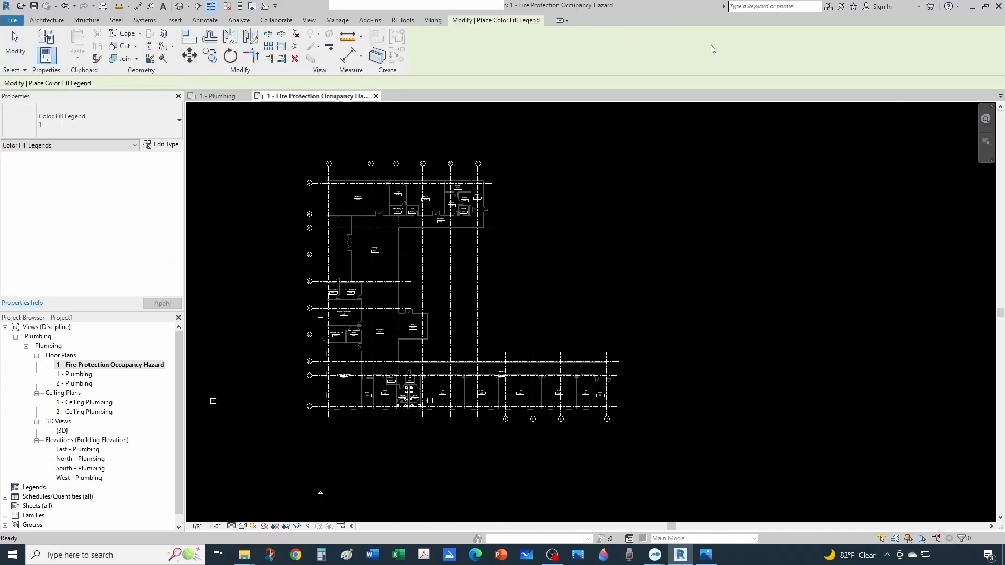
pyautogui.click(578, 198)
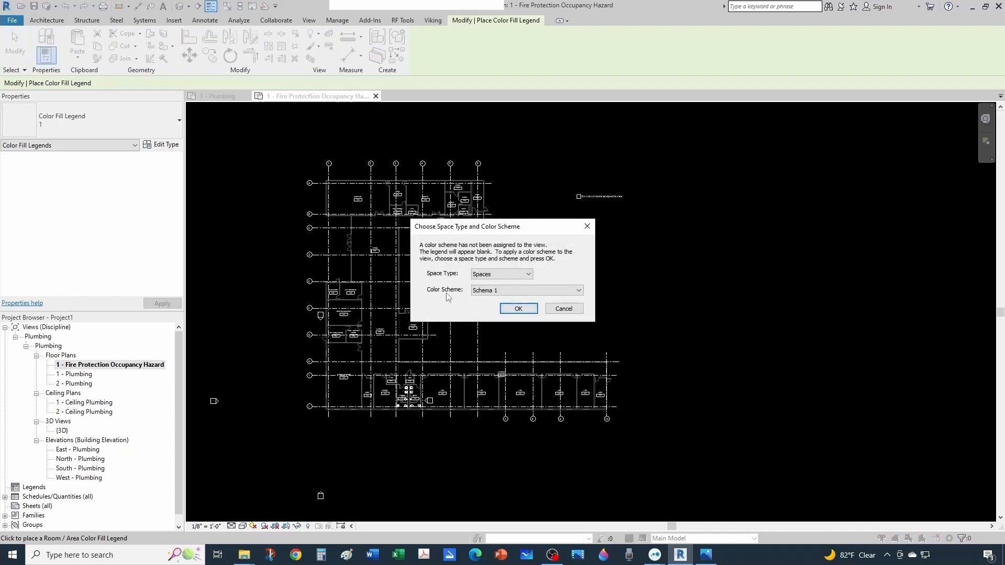
pyautogui.click(507, 275)
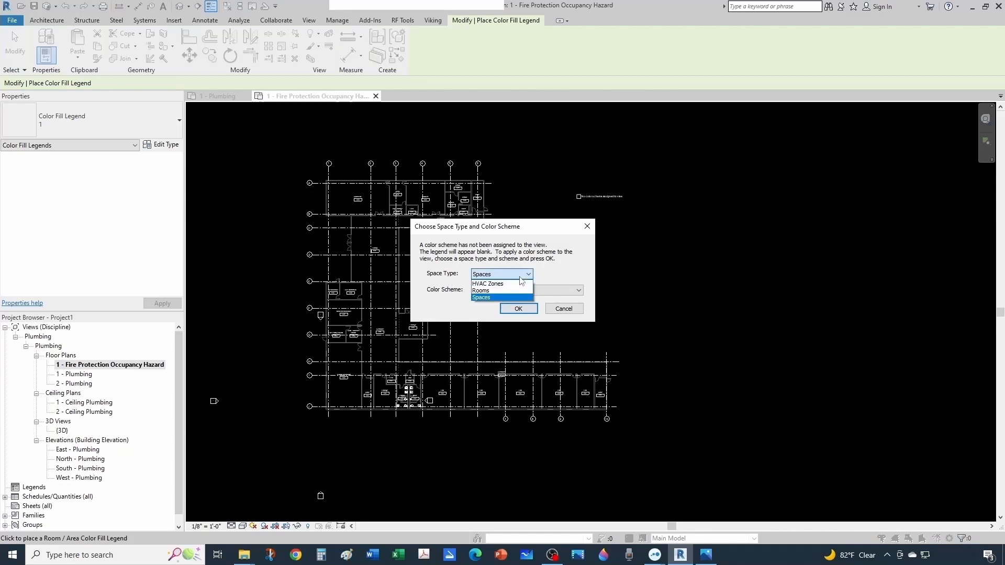
pyautogui.click(482, 298)
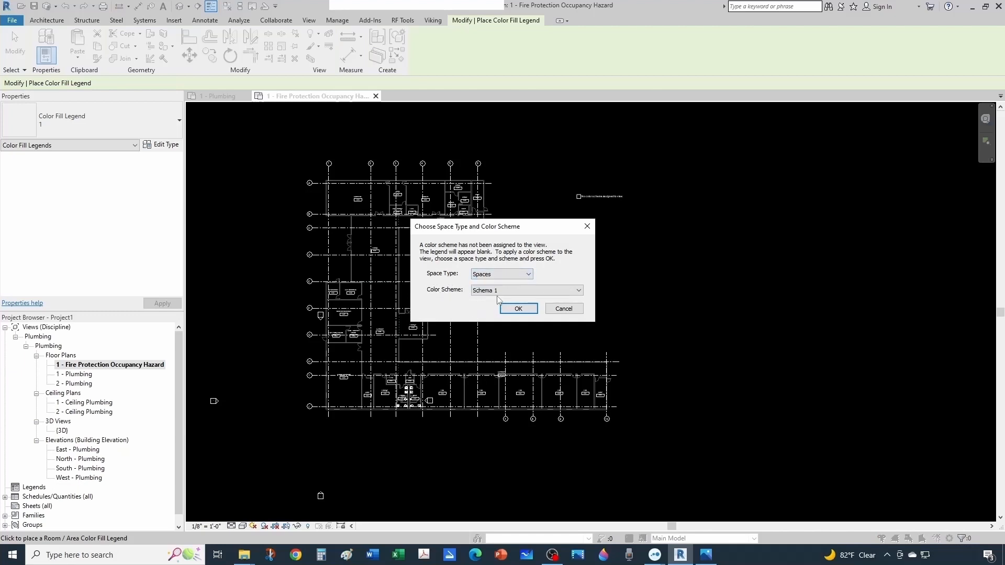
pyautogui.click(500, 292)
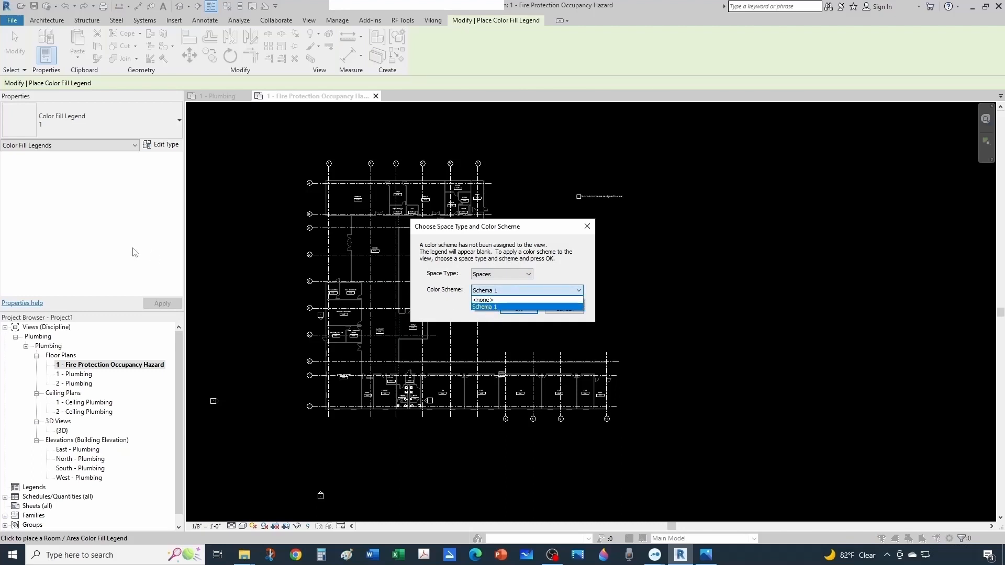
pyautogui.click(485, 307)
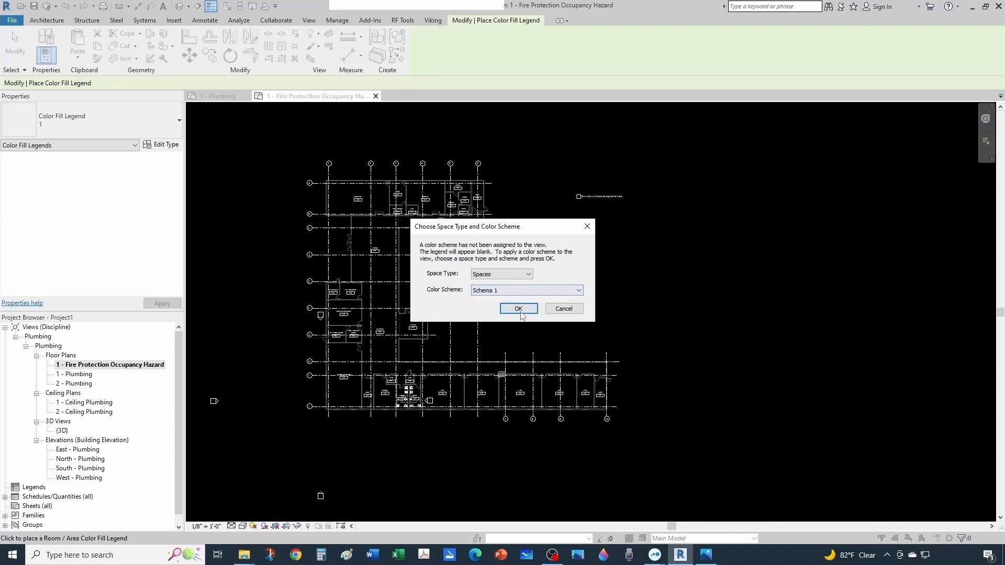
pyautogui.click(519, 309)
pyautogui.press('Escape')
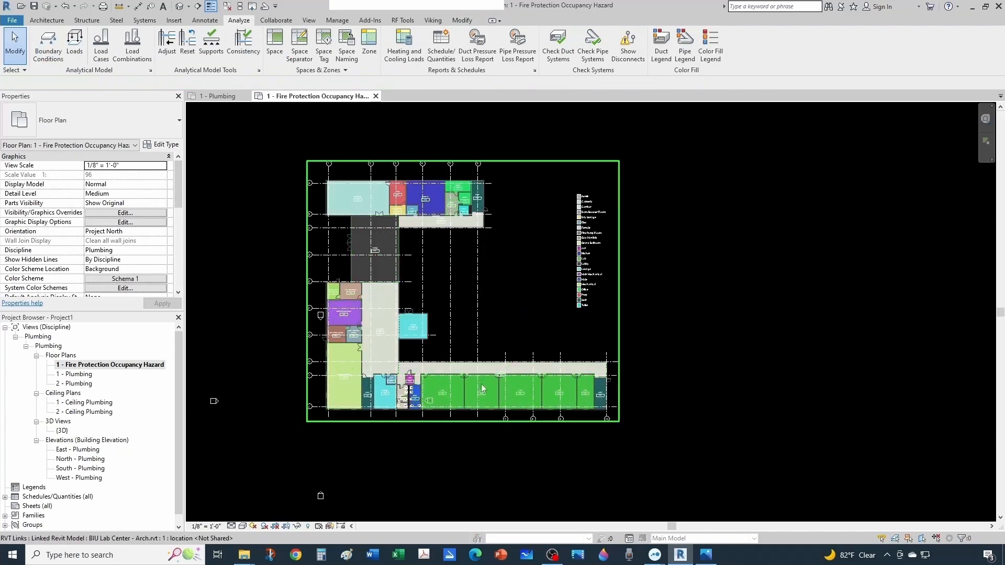
# Step: Examine the color-filled spaces across the floor plan and compare them with the entries in the color fill legend
pyautogui.scroll(3, 482, 368)
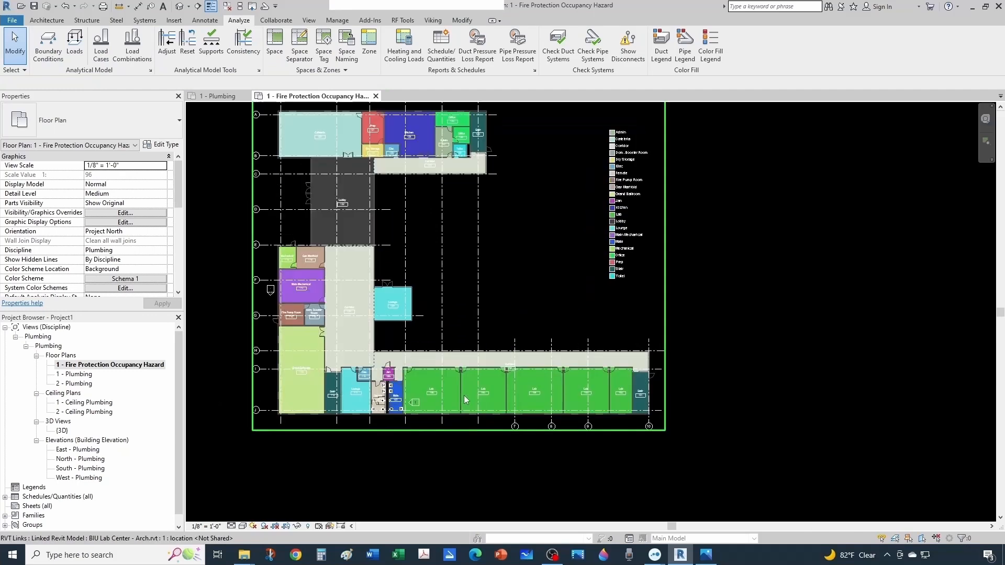
pyautogui.scroll(4, 464, 397)
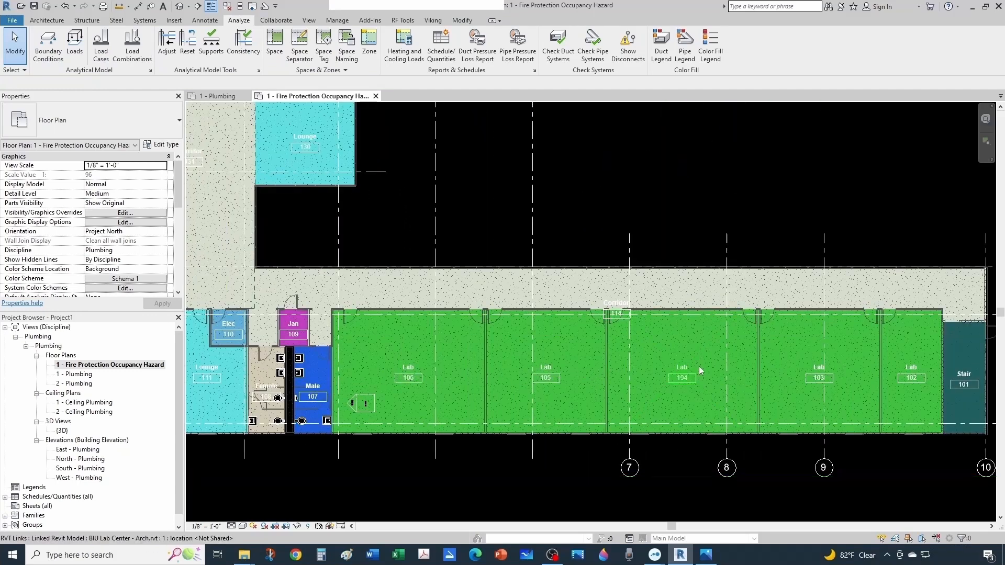
pyautogui.scroll(-4, 742, 369)
pyautogui.scroll(1, 658, 355)
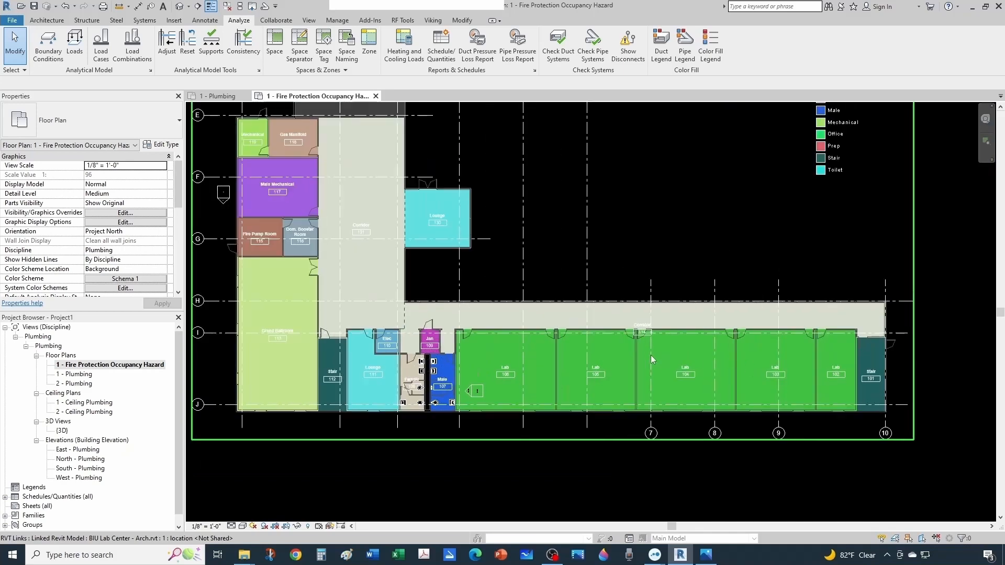
pyautogui.moveTo(385, 362); pyautogui.dragTo(412, 432, button='middle')
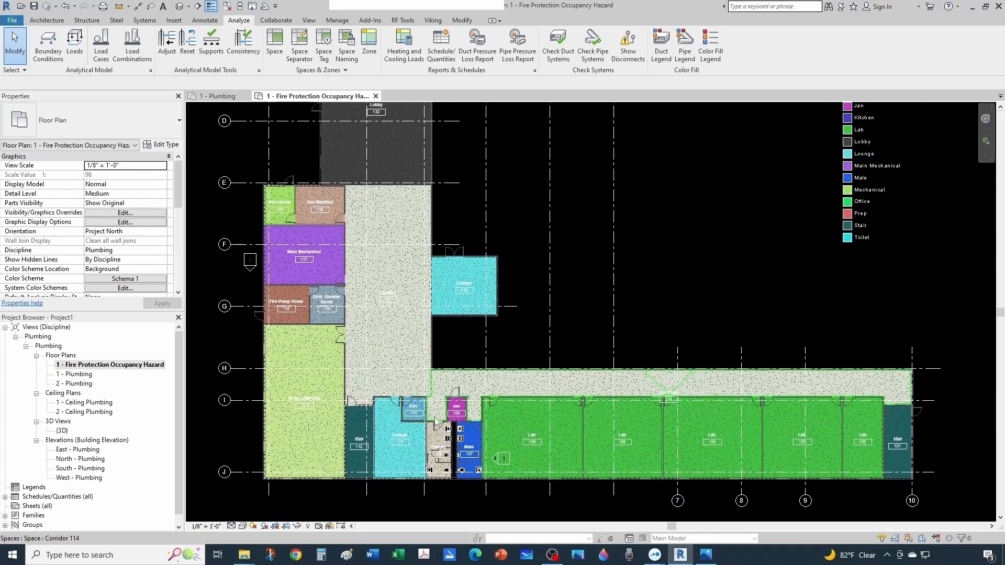
pyautogui.scroll(-2, 436, 422)
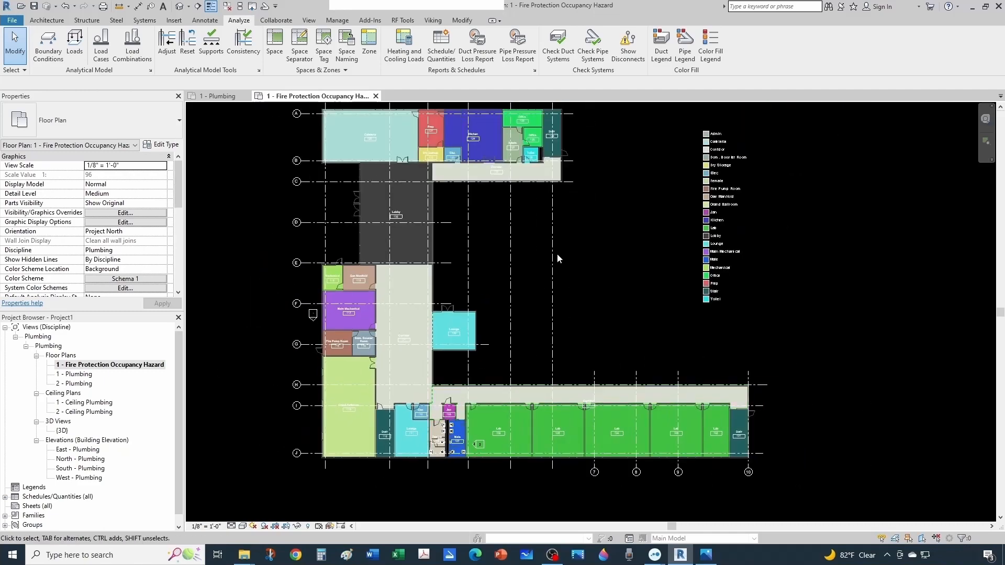
pyautogui.scroll(2, 427, 314)
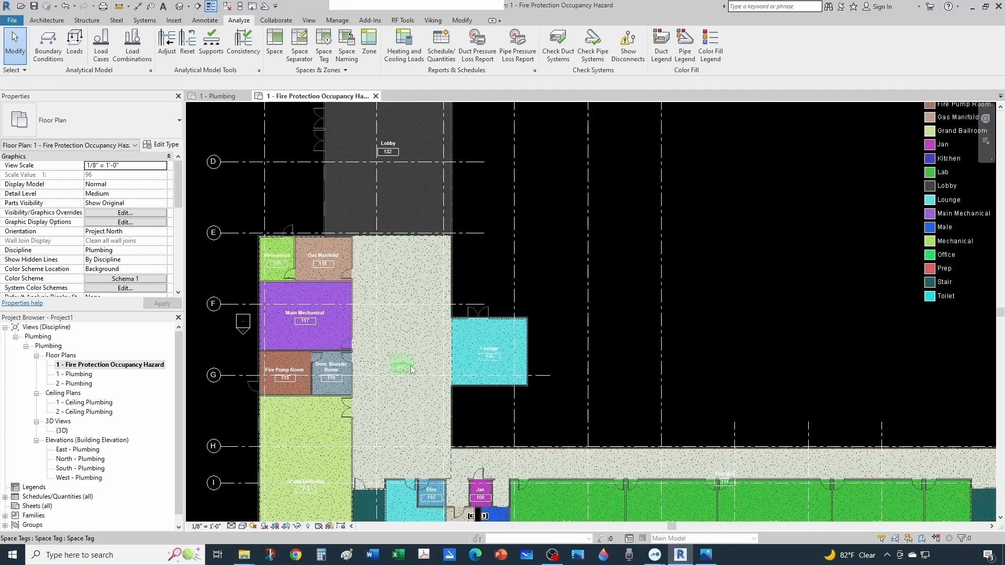
pyautogui.scroll(-3, 429, 319)
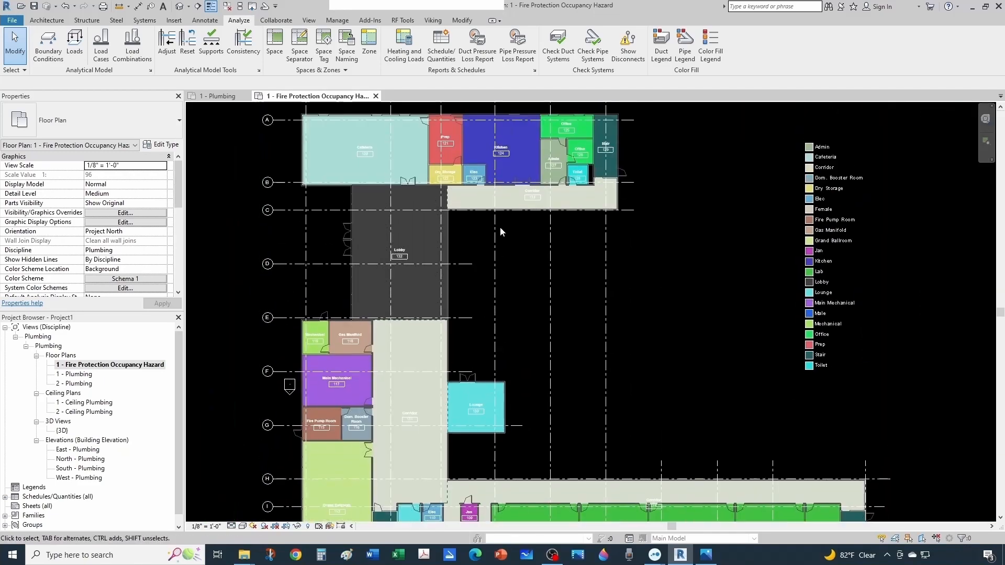
pyautogui.scroll(4, 527, 201)
pyautogui.scroll(-6, 528, 202)
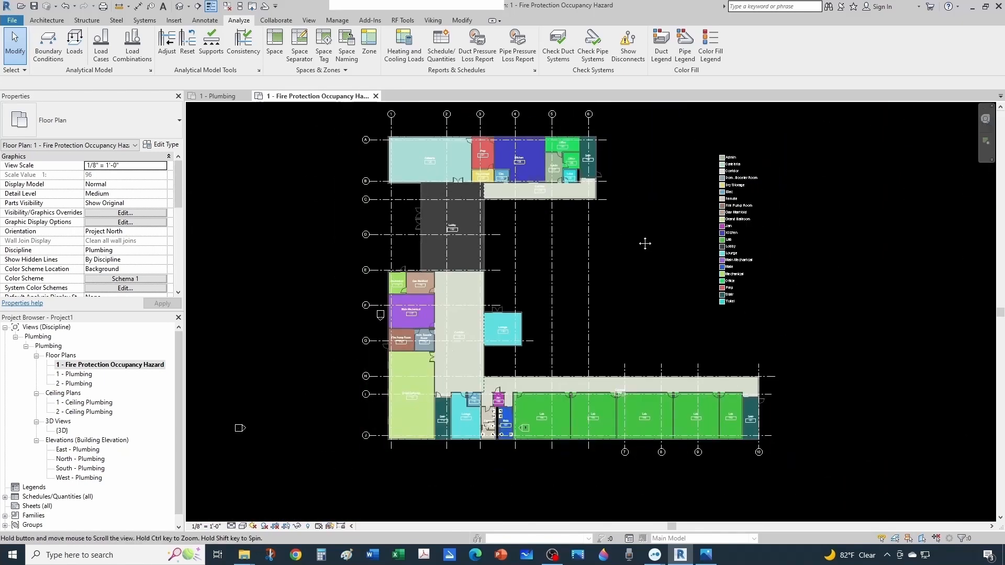
pyautogui.moveTo(644, 241); pyautogui.dragTo(532, 251, button='middle')
pyautogui.scroll(3, 637, 156)
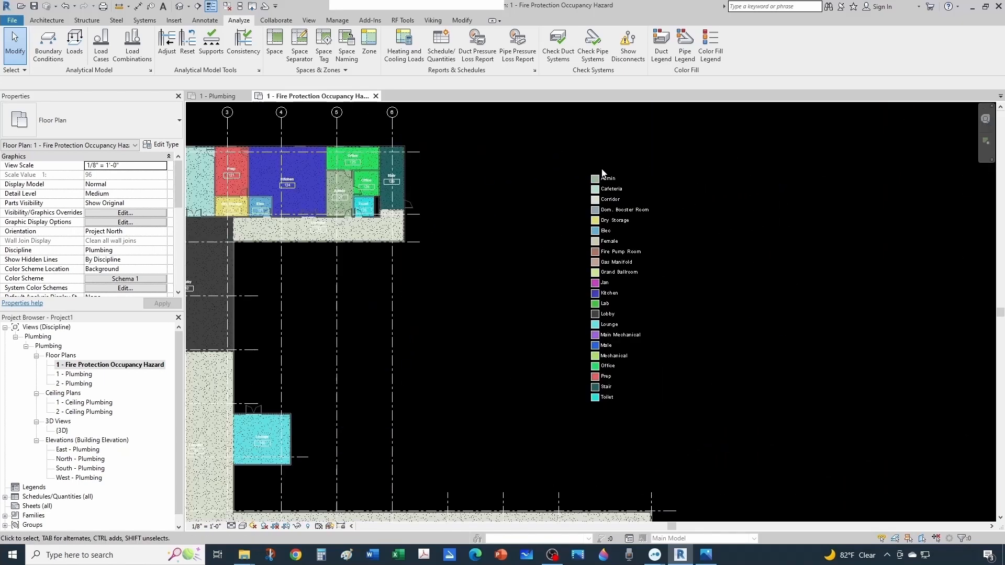
pyautogui.scroll(-1, 503, 236)
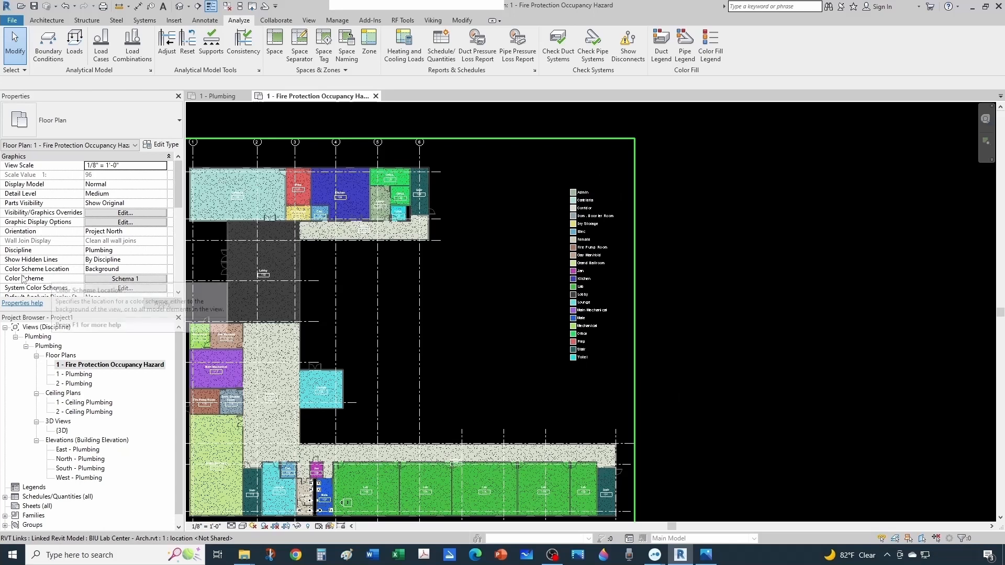
# Step: Open the view's color scheme for editing and set the title of Schema 1 to Fire Protection Room Schedule
pyautogui.click(105, 281)
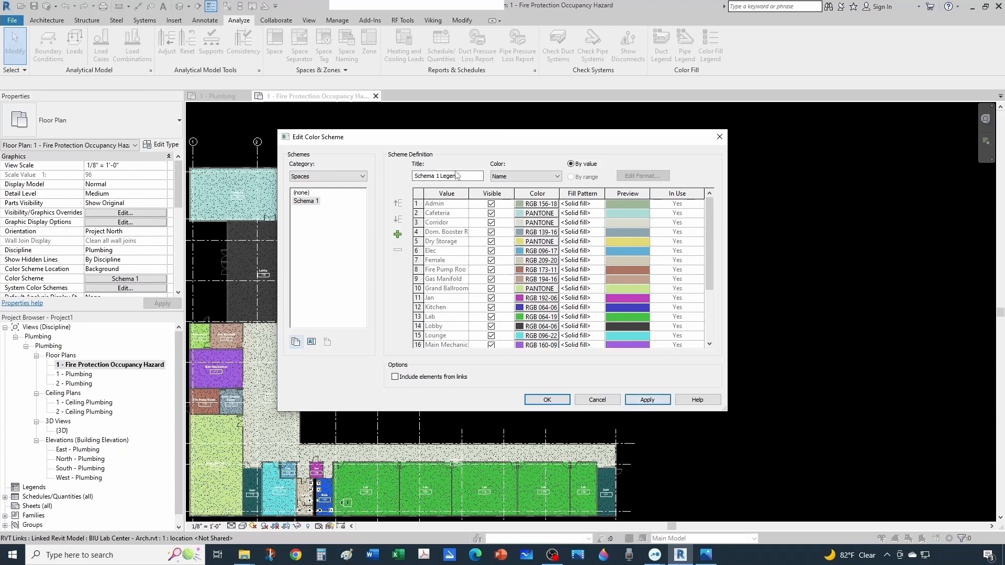
pyautogui.moveTo(462, 177); pyautogui.dragTo(317, 203)
pyautogui.press('BackSpace')
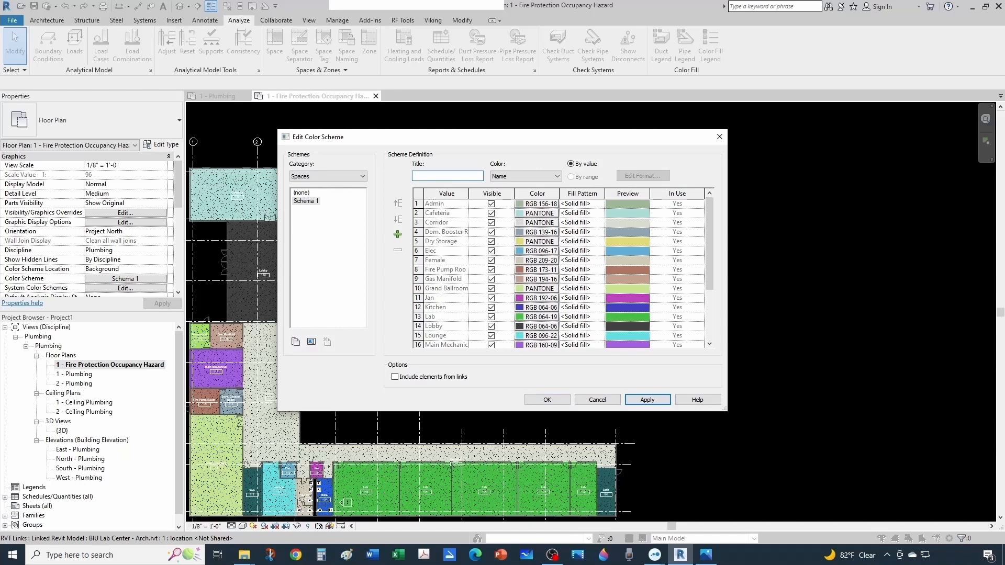
pyautogui.write('Fire Prote')
pyautogui.write('ction Room Schedule')
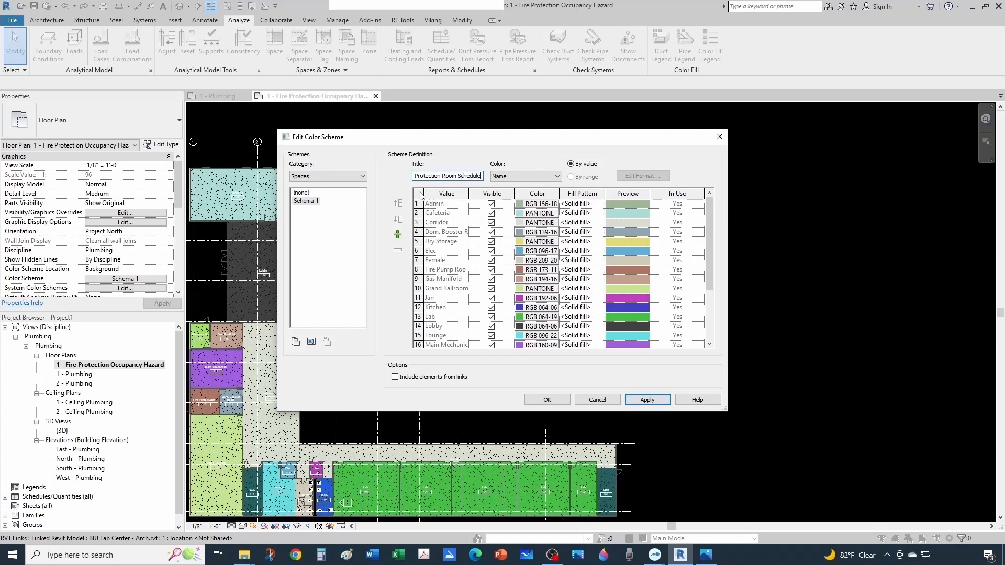
# Step: Color the scheme by Fire Occupancy Hazard, accept the loss of the existing colors, and apply it to the view
pyautogui.click(518, 179)
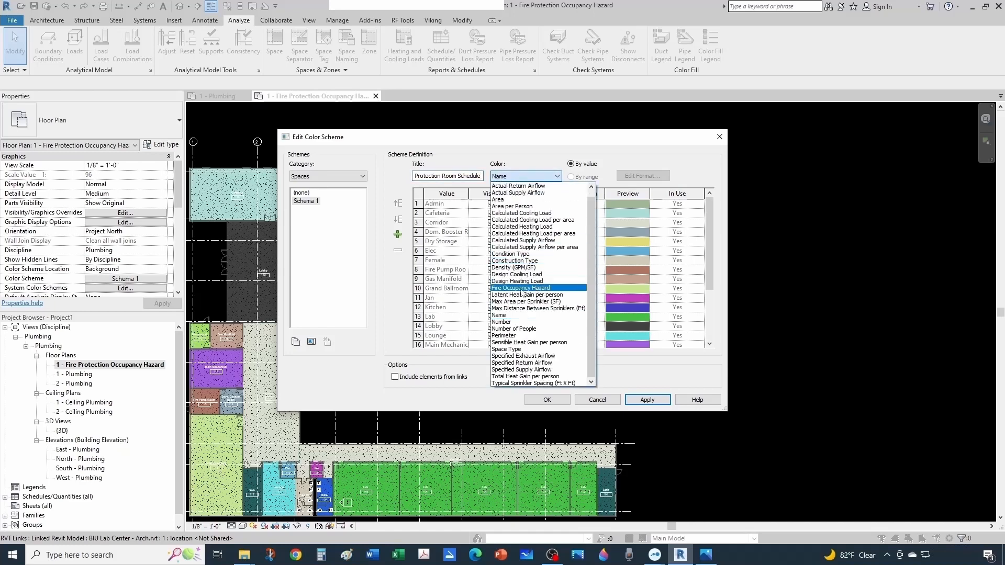
pyautogui.click(538, 289)
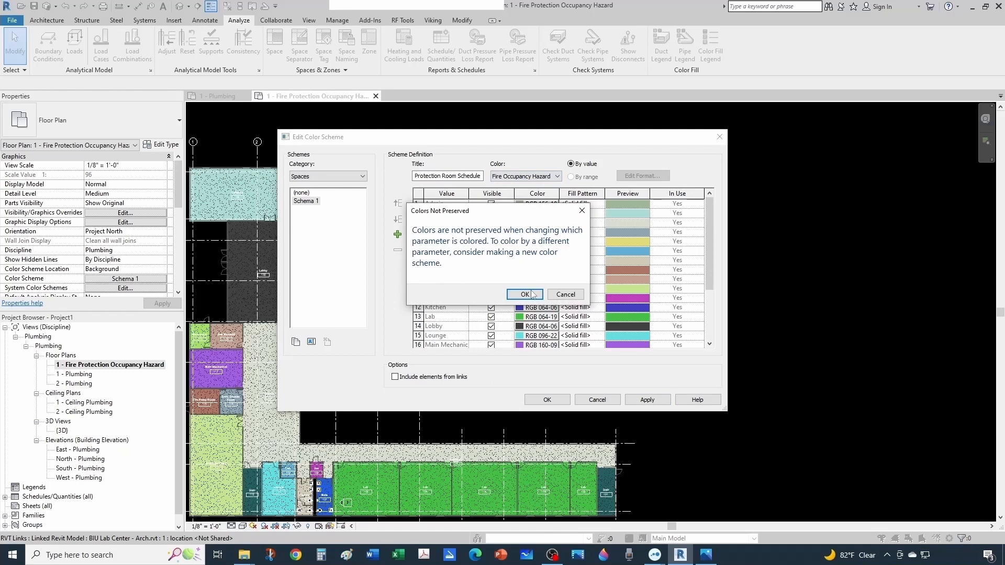
pyautogui.click(537, 291)
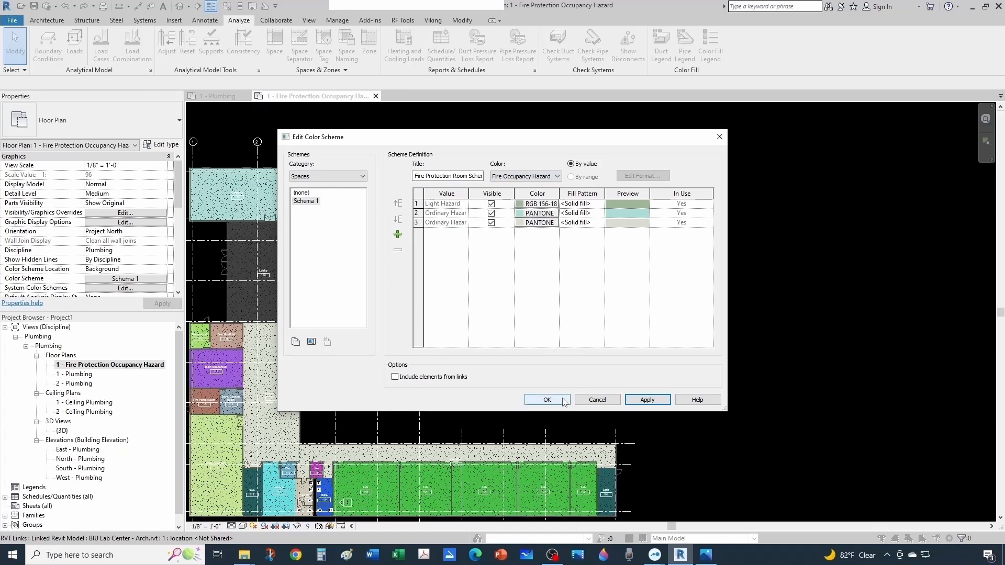
pyautogui.click(547, 400)
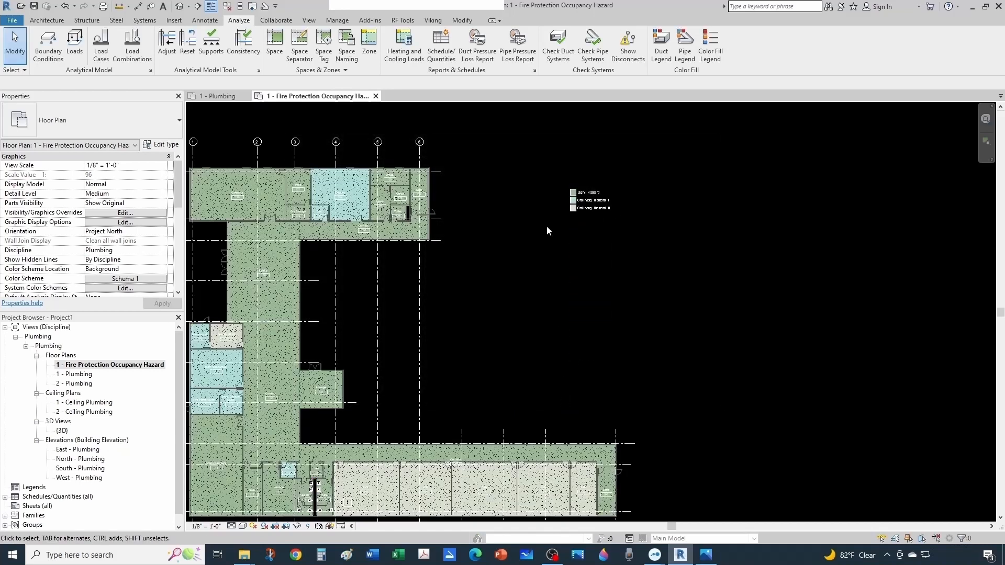
# Step: Reopen the color scheme from the hazard legend and look at the color choices for Light Hazard without changing the color
pyautogui.scroll(6, 589, 208)
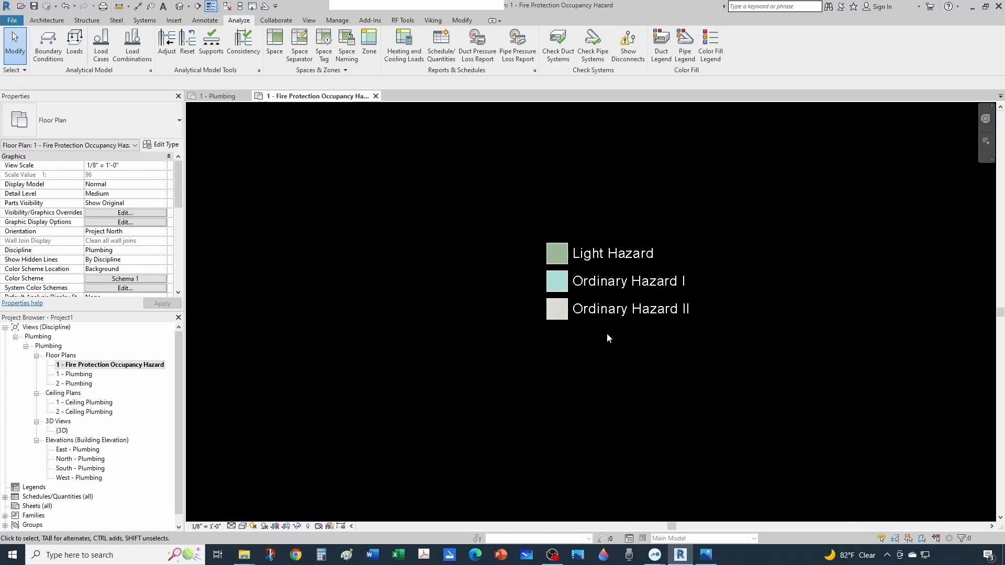
pyautogui.scroll(-3, 595, 259)
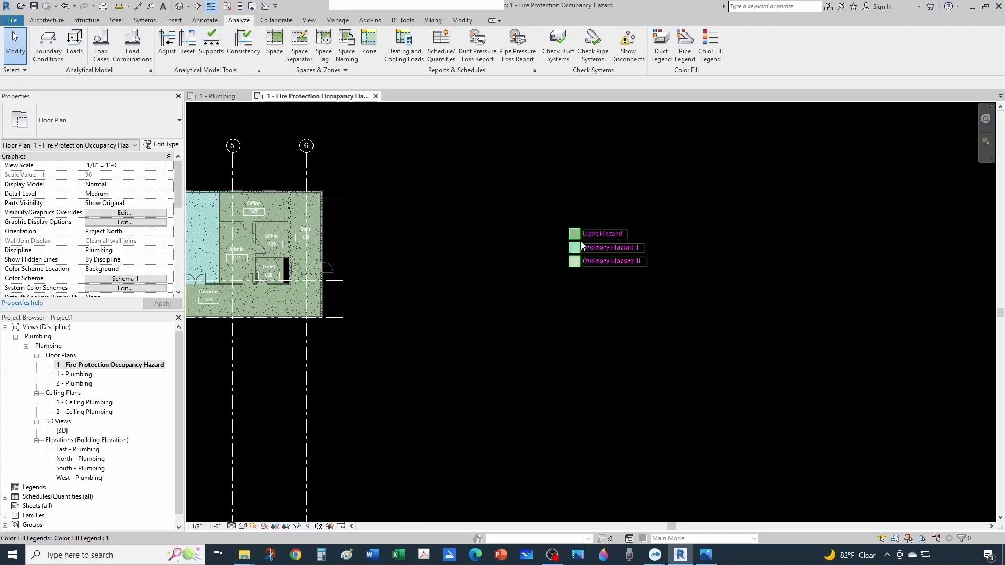
pyautogui.scroll(-4, 581, 241)
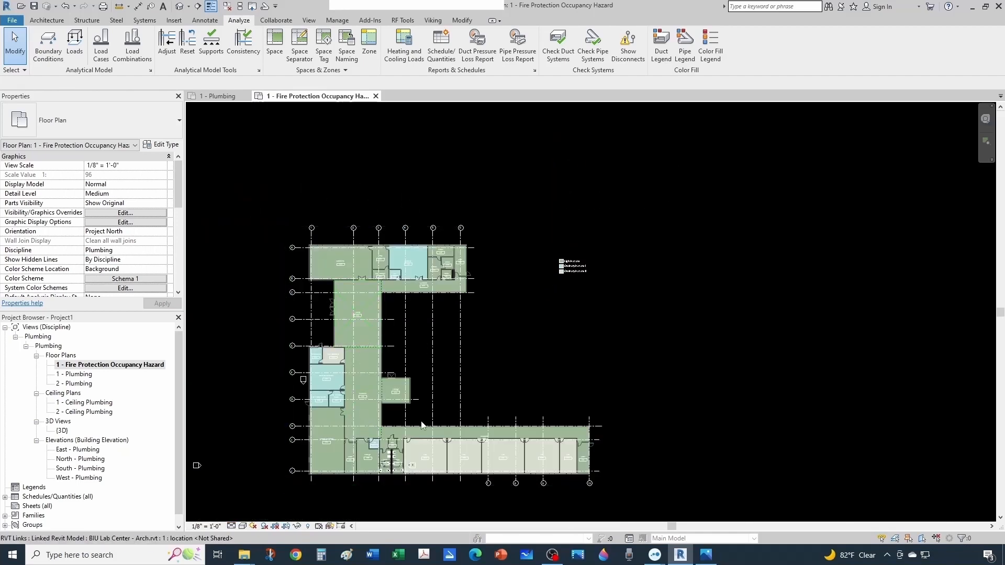
pyautogui.scroll(5, 564, 264)
pyautogui.scroll(1, 555, 297)
pyautogui.scroll(-3, 507, 303)
pyautogui.doubleClick(527, 293)
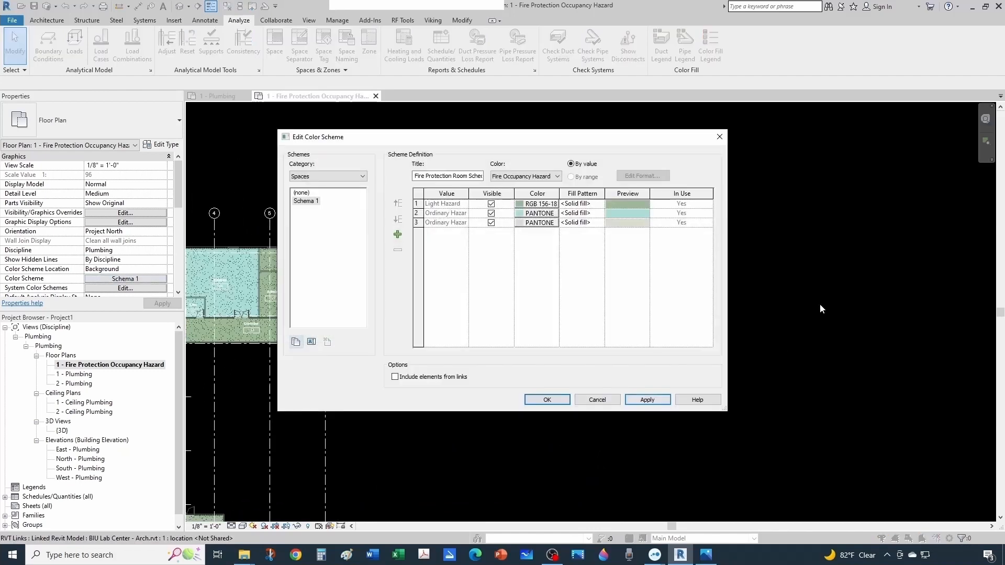
pyautogui.click(533, 205)
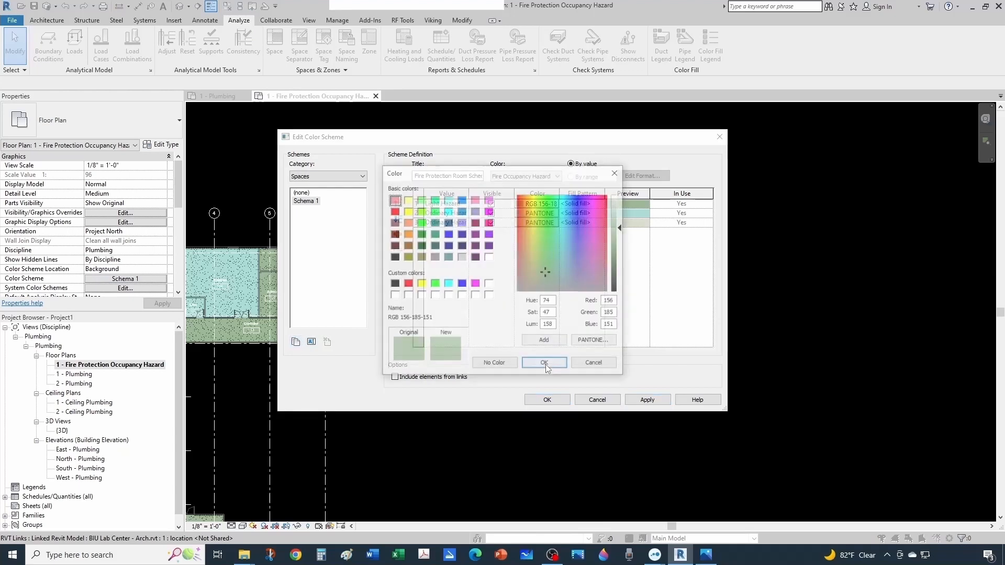
pyautogui.press('Escape')
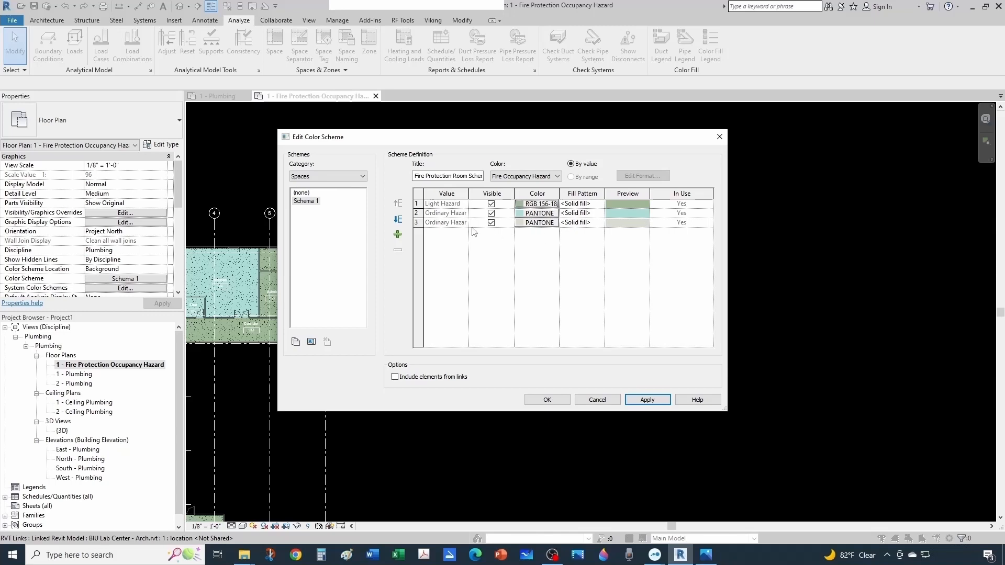
# Step: Widen the color scheme's Value column, set the Ordinary Hazard II fill color to a light orange, and apply the scheme
pyautogui.moveTo(469, 199); pyautogui.dragTo(500, 195)
pyautogui.click(568, 222)
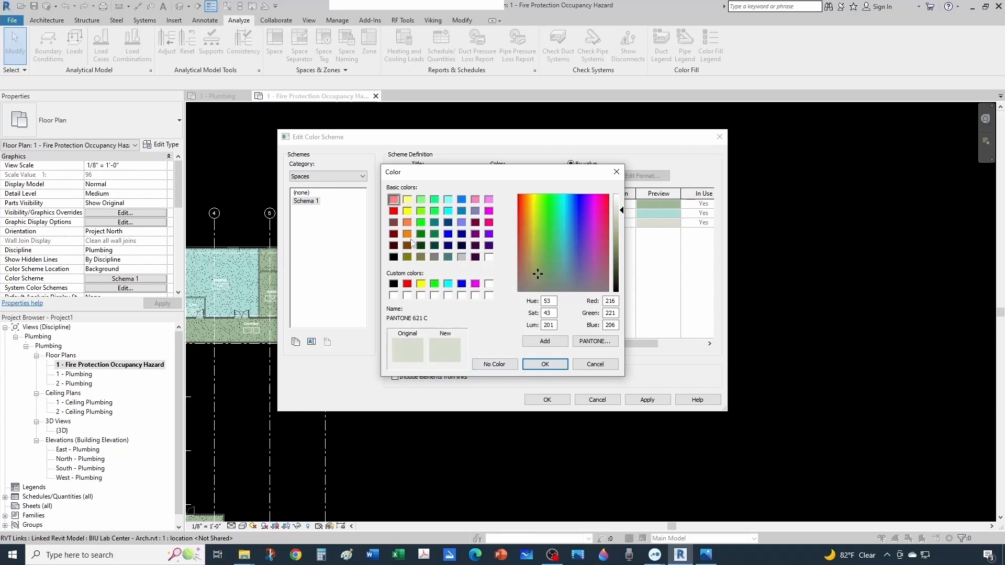
pyautogui.click(407, 235)
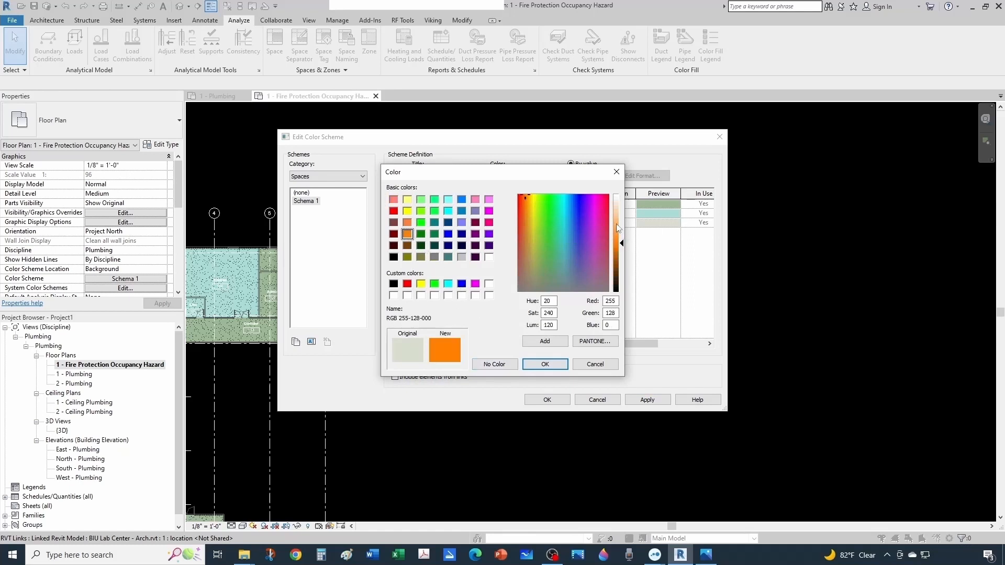
pyautogui.click(618, 229)
pyautogui.click(545, 364)
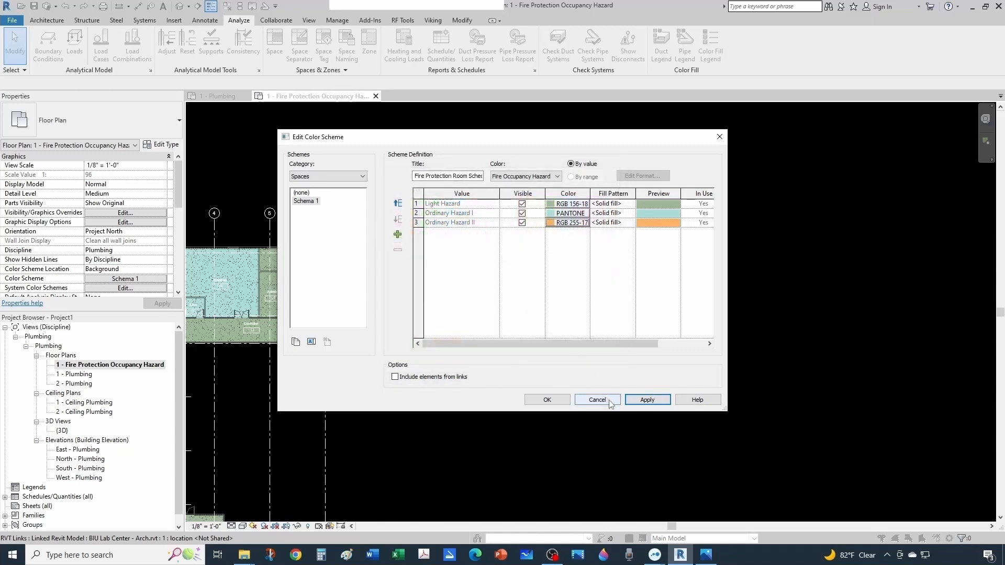
pyautogui.click(563, 401)
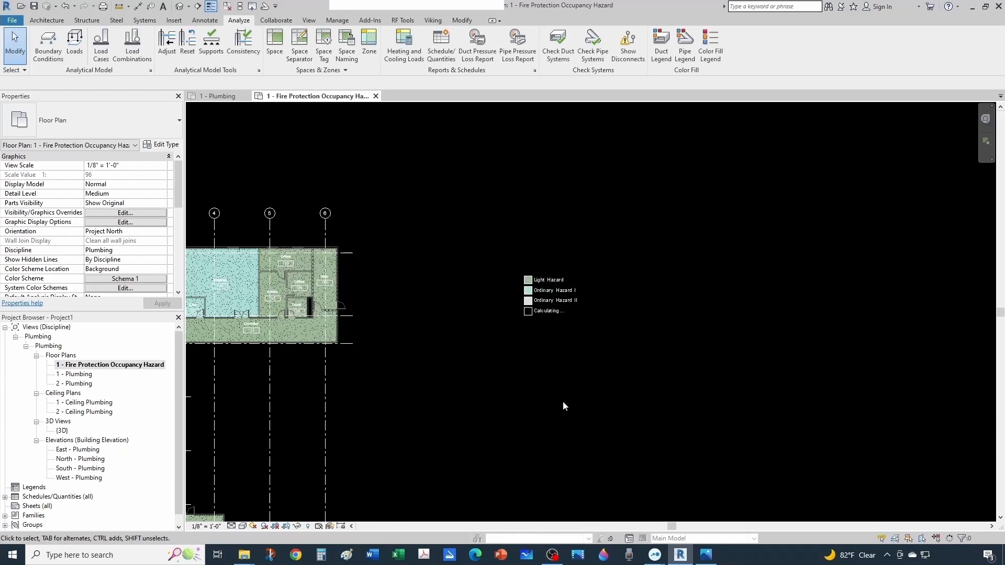
# Step: Examine the recolored floor plan, comparing the orange Ordinary Hazard II spaces with the Light Hazard and Ordinary Hazard I spaces
pyautogui.scroll(-2, 539, 373)
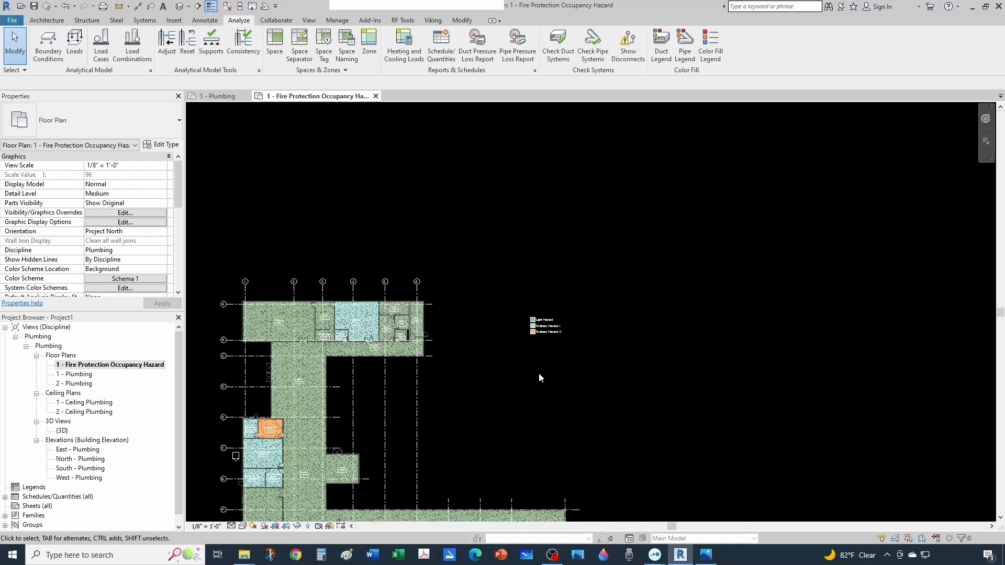
pyautogui.moveTo(503, 414); pyautogui.dragTo(589, 339, button='middle')
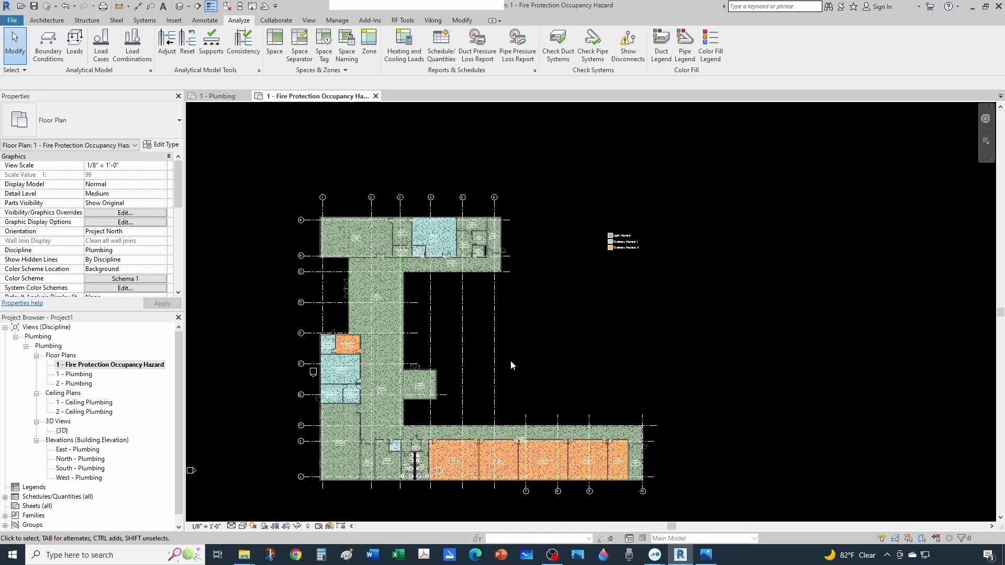
pyautogui.scroll(5, 481, 450)
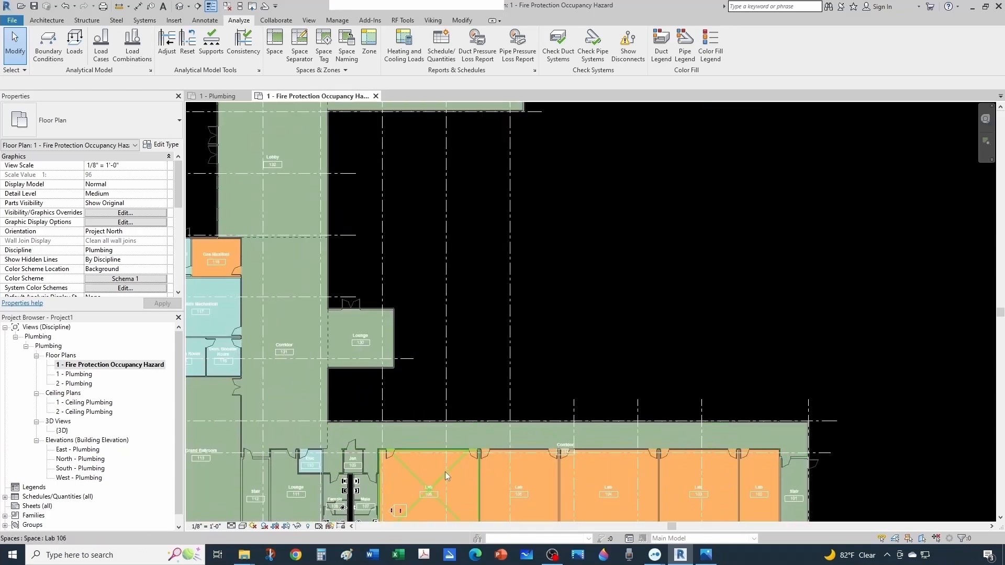
pyautogui.scroll(-3, 628, 425)
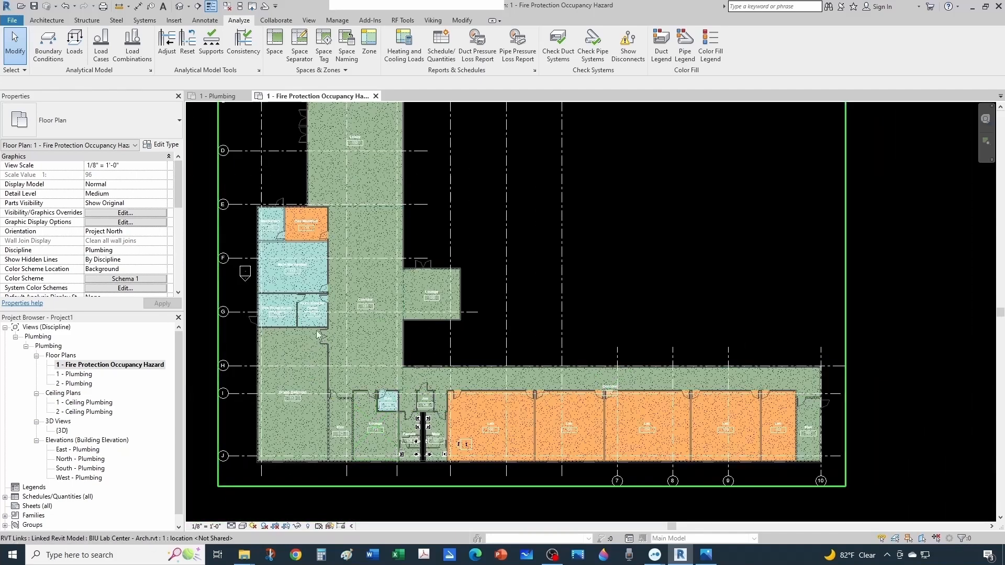
pyautogui.moveTo(398, 328); pyautogui.dragTo(406, 389, button='middle')
pyautogui.scroll(-2, 399, 355)
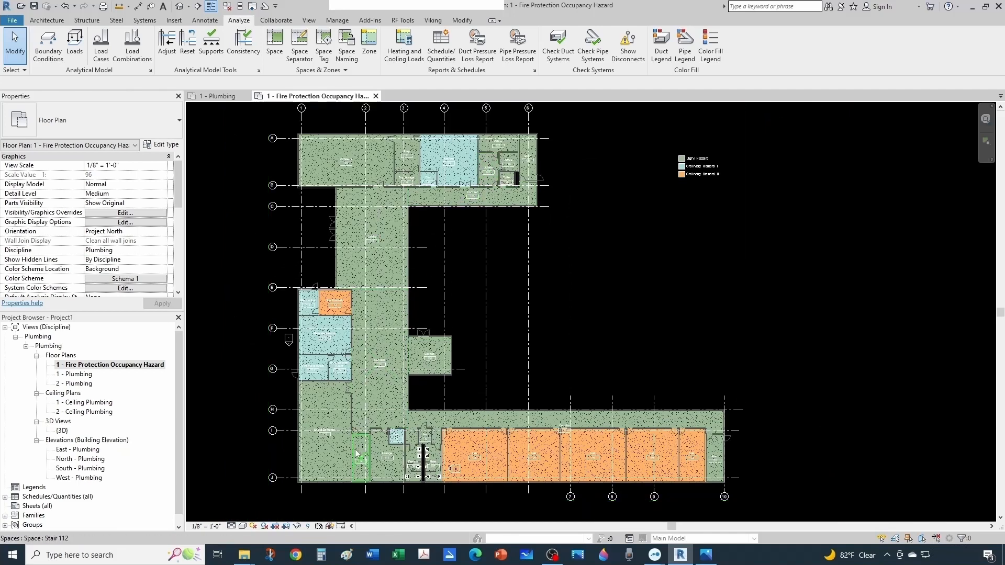
pyautogui.scroll(4, 324, 340)
pyautogui.scroll(-3, 326, 334)
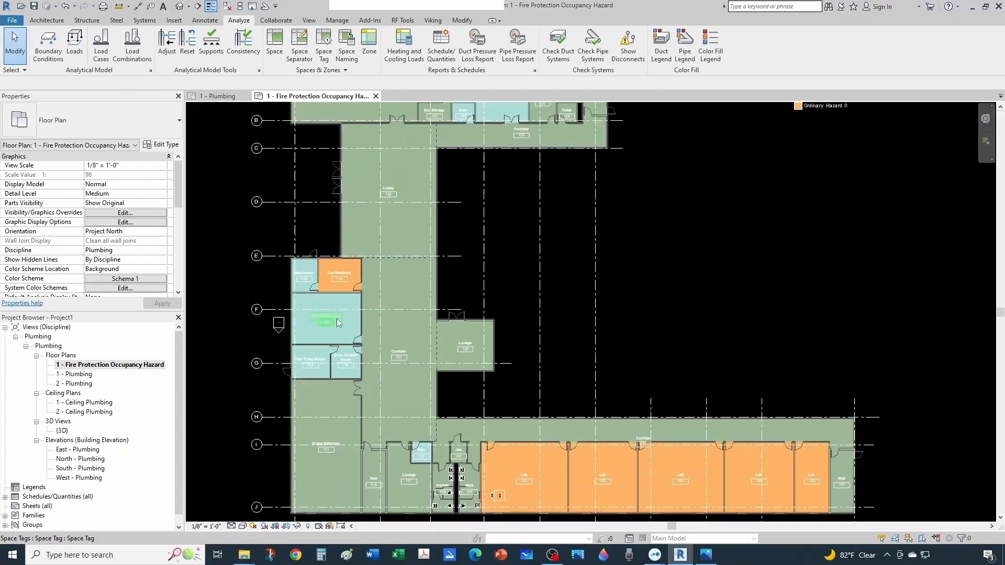
pyautogui.scroll(-2, 344, 319)
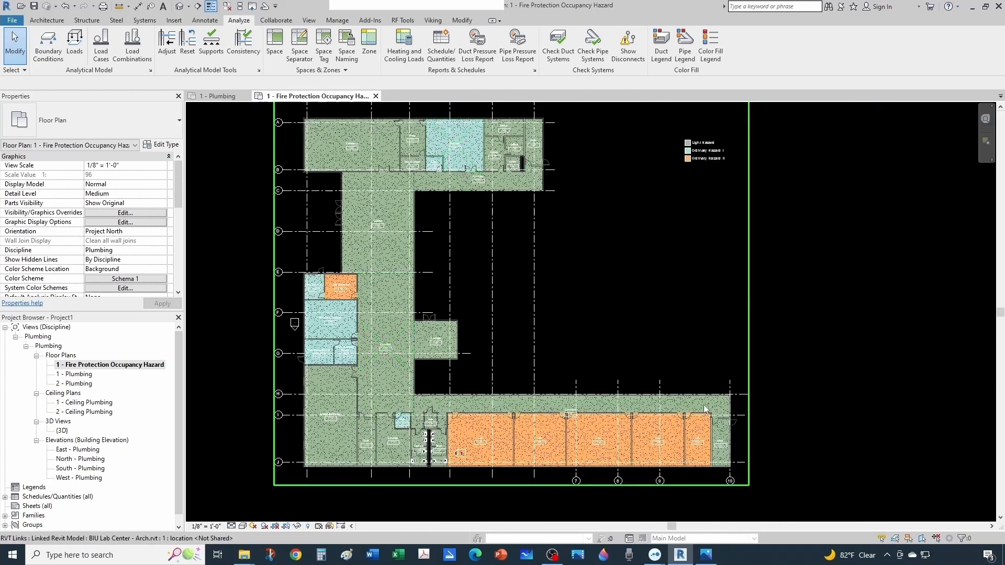
pyautogui.scroll(2, 334, 288)
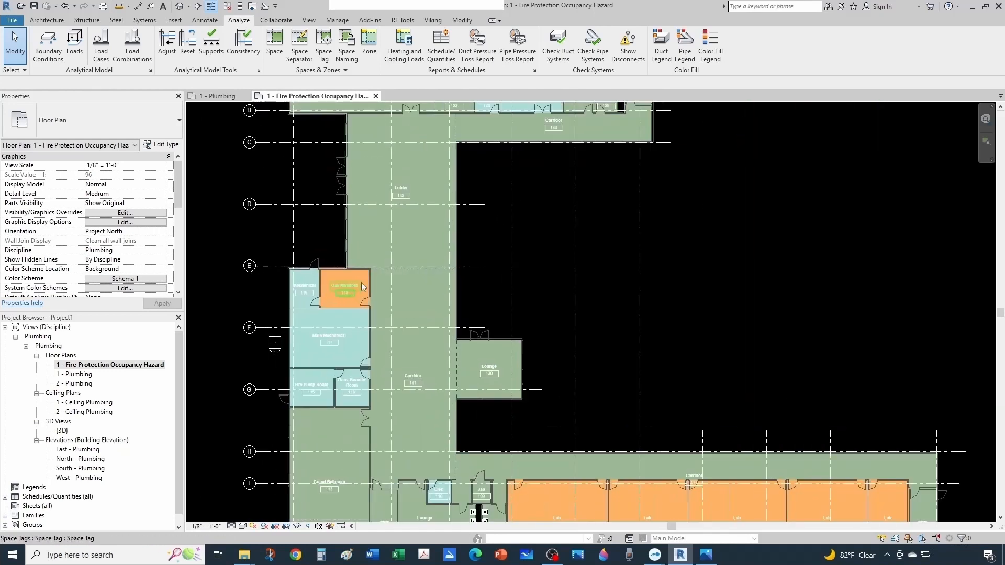
pyautogui.scroll(-1, 362, 283)
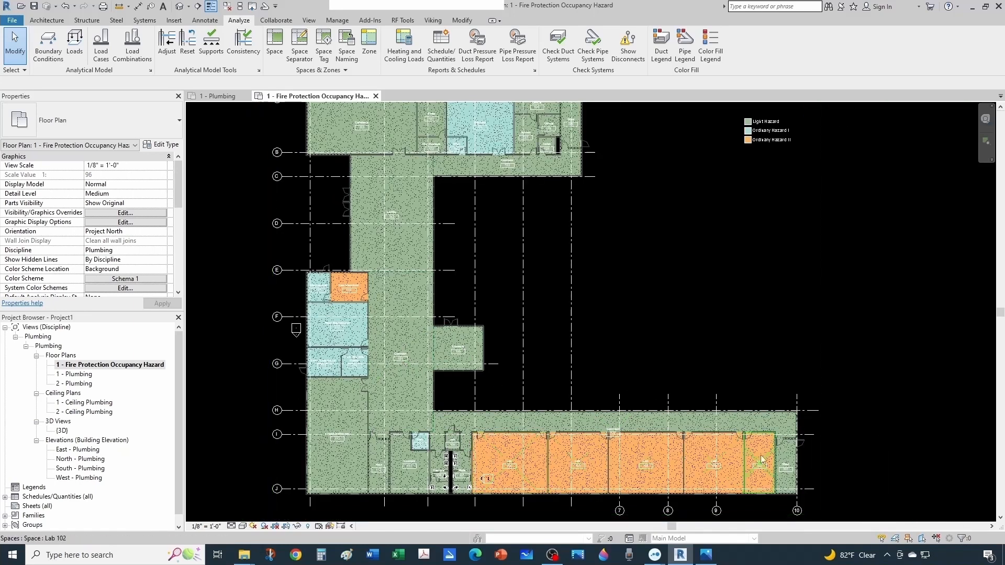
pyautogui.scroll(-3, 709, 356)
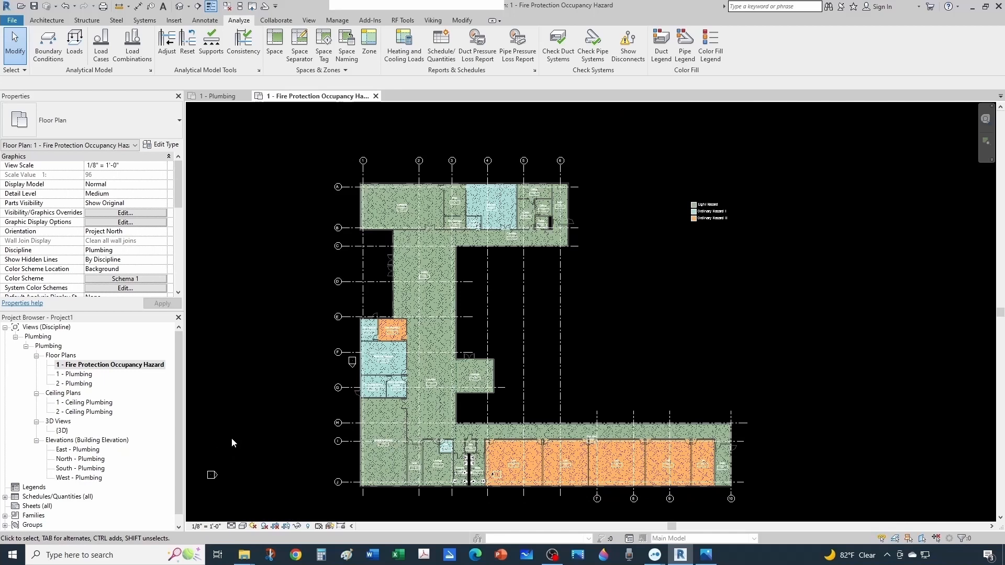
# Step: Create a new sheet using the E1 30 x 42 Horizontal titleblock
pyautogui.scroll(-1, 165, 466)
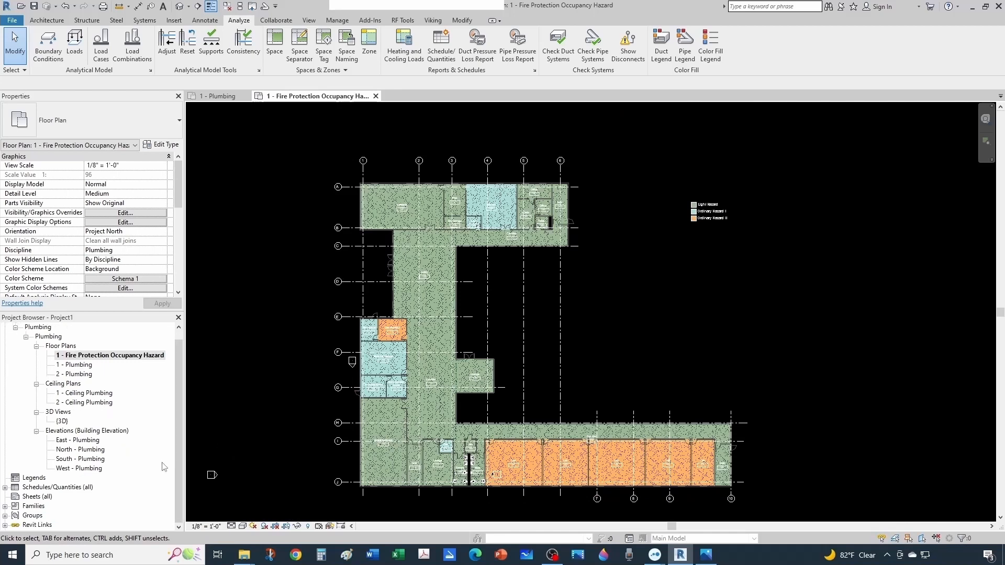
pyautogui.click(33, 497)
pyautogui.rightClick(33, 497)
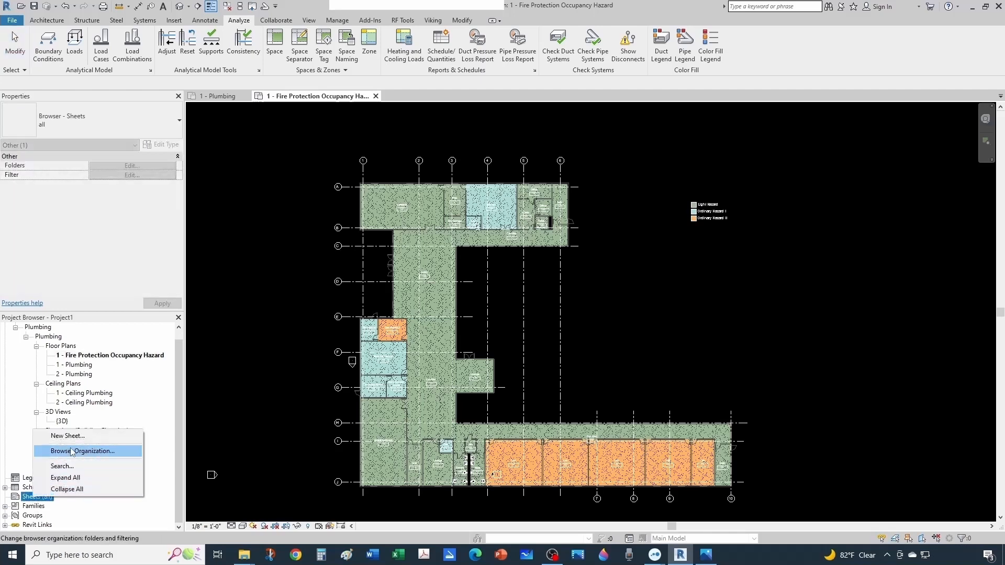
pyautogui.click(58, 437)
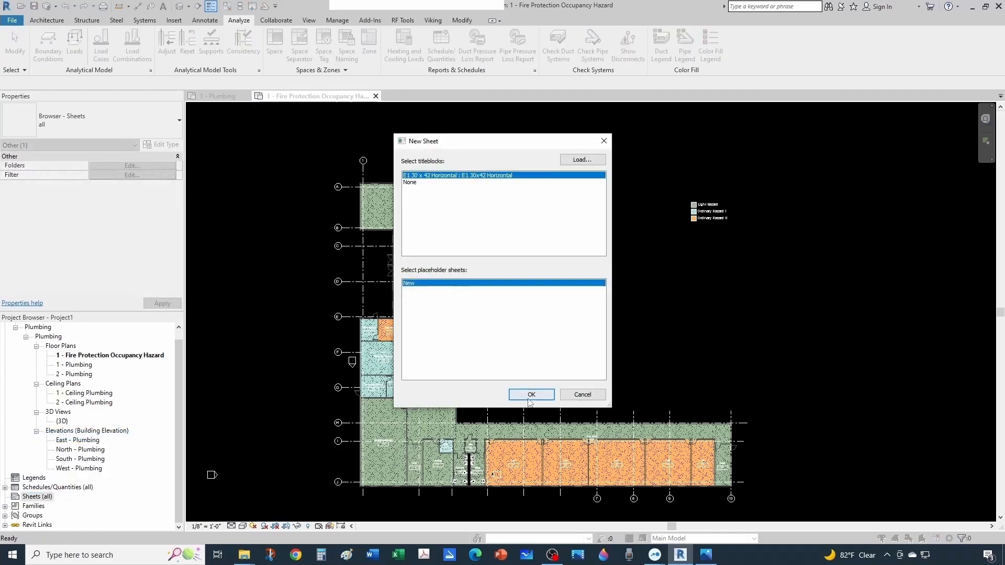
pyautogui.click(527, 397)
pyautogui.scroll(-1, 504, 378)
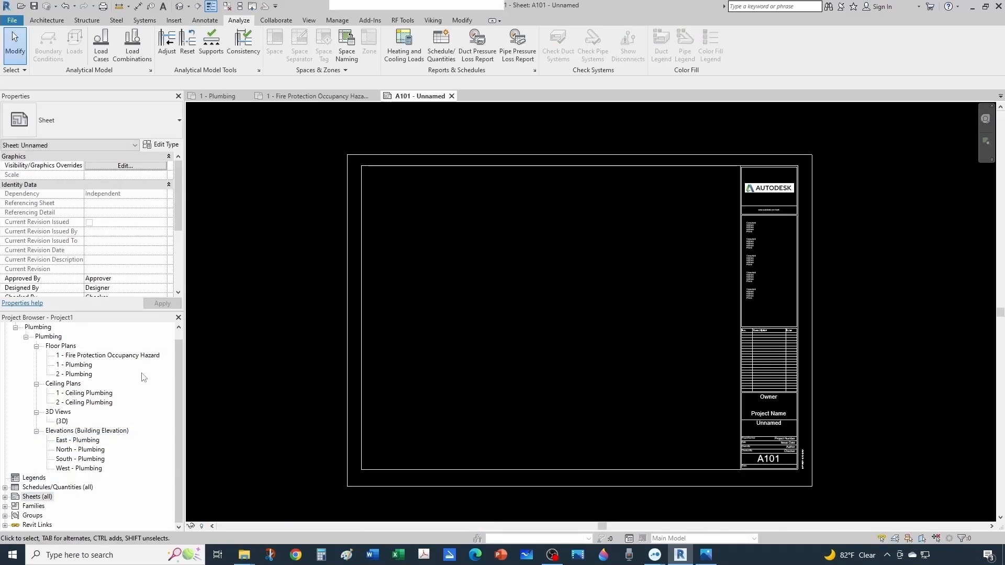
# Step: Place the 1 - Fire Protection Occupancy Hazard floor plan with its legend inside the border of sheet A101
pyautogui.click(125, 357)
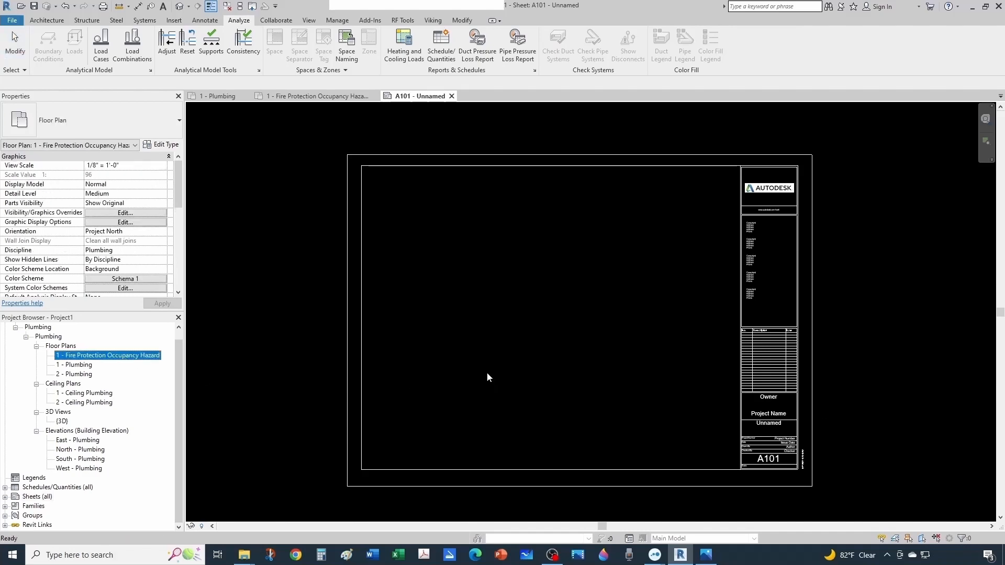
pyautogui.moveTo(125, 356); pyautogui.dragTo(487, 372)
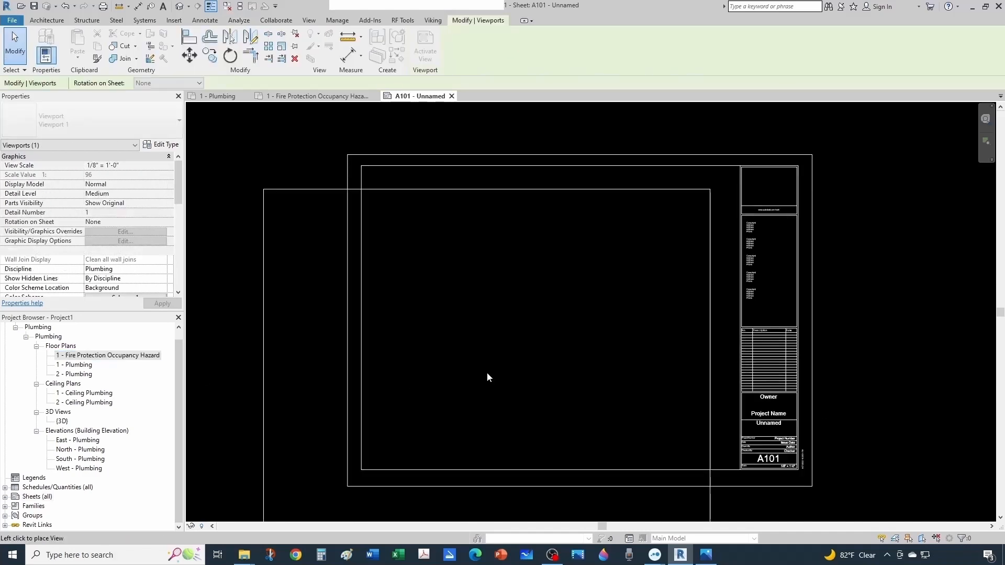
pyautogui.click(507, 353)
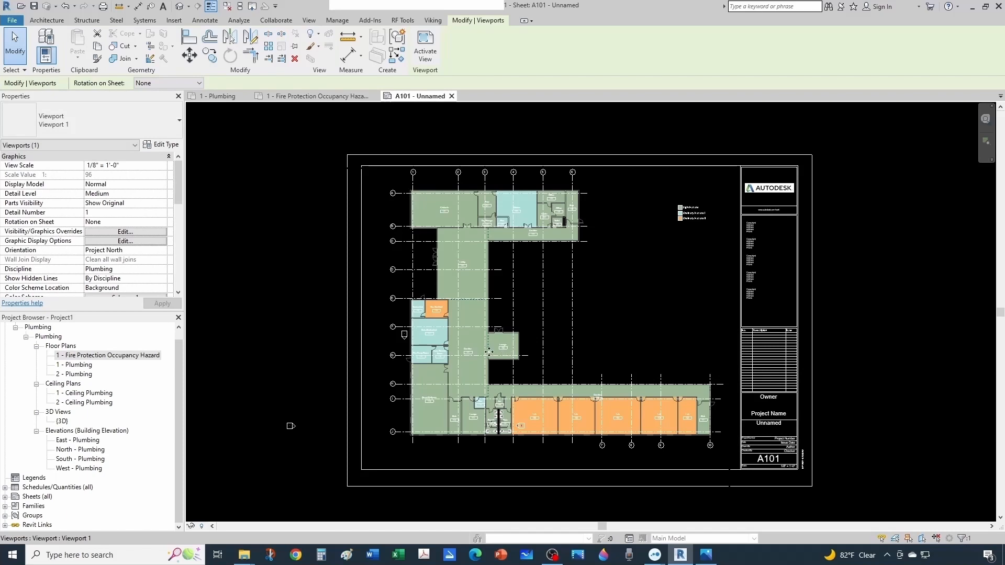
pyautogui.scroll(-1, 488, 353)
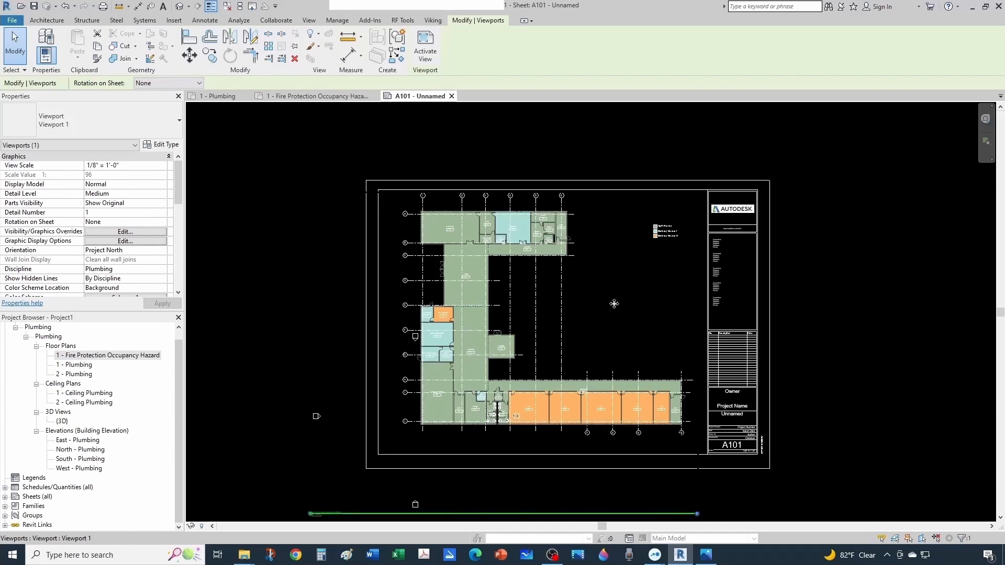
pyautogui.scroll(1, 587, 326)
pyautogui.scroll(-1, 599, 265)
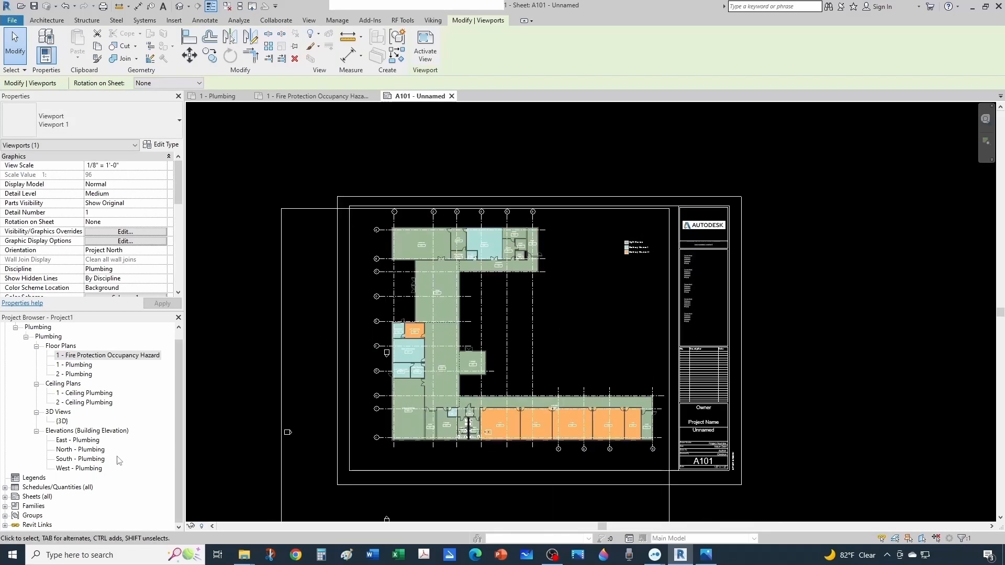
# Step: Place the Space Style Schedule on sheet A101 below the hazard color legend
pyautogui.click(5, 488)
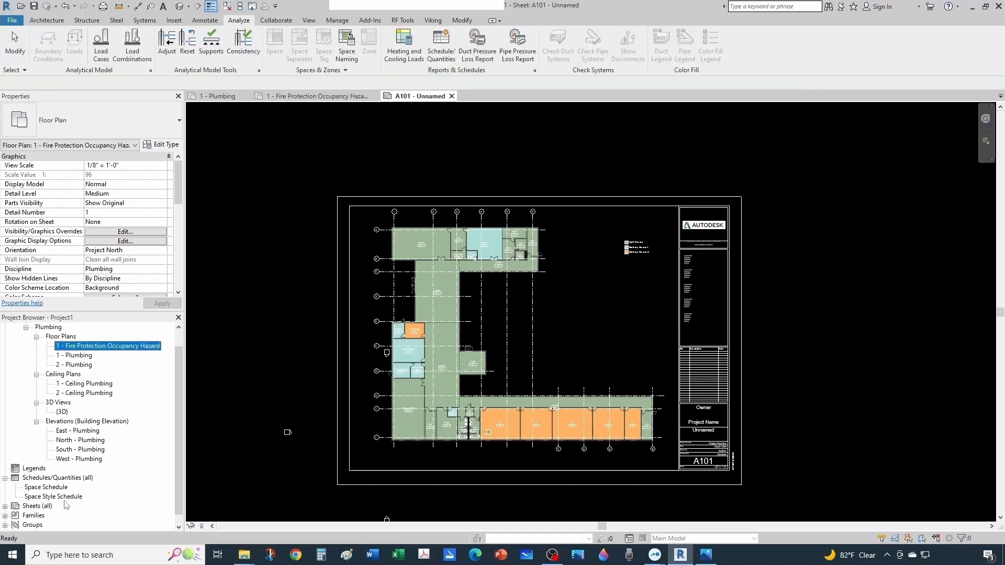
pyautogui.click(65, 488)
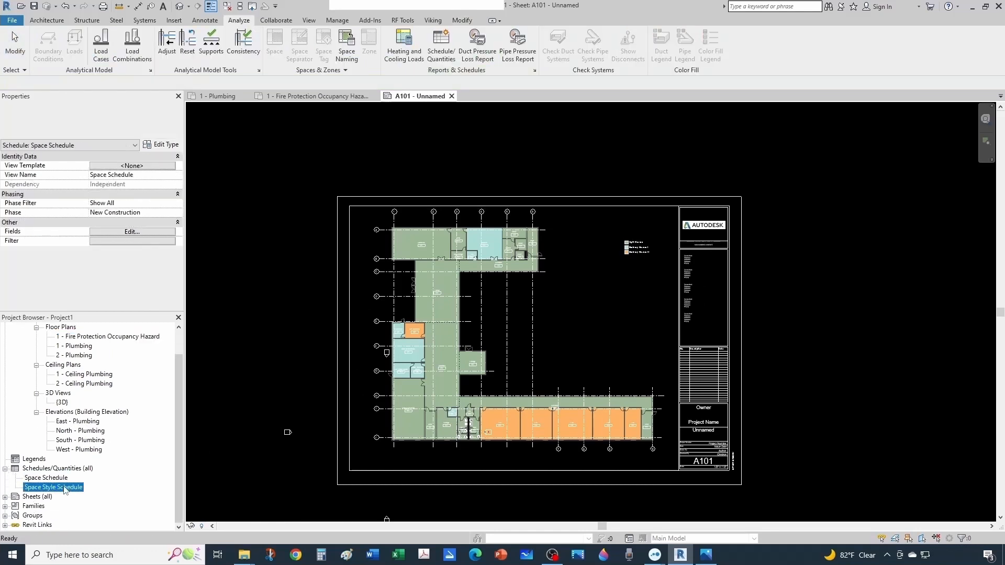
pyautogui.moveTo(65, 488); pyautogui.dragTo(710, 240)
pyautogui.scroll(3, 614, 308)
pyautogui.scroll(1, 615, 308)
pyautogui.click(573, 281)
# Step: Widen the placed Space Style Schedule's columns, including Max Distance Between Sprinklers (Ft), and deselect the schedule
pyautogui.scroll(2, 597, 275)
pyautogui.moveTo(546, 240); pyautogui.dragTo(572, 241)
pyautogui.moveTo(510, 243); pyautogui.dragTo(527, 243)
pyautogui.moveTo(528, 243); pyautogui.dragTo(549, 243)
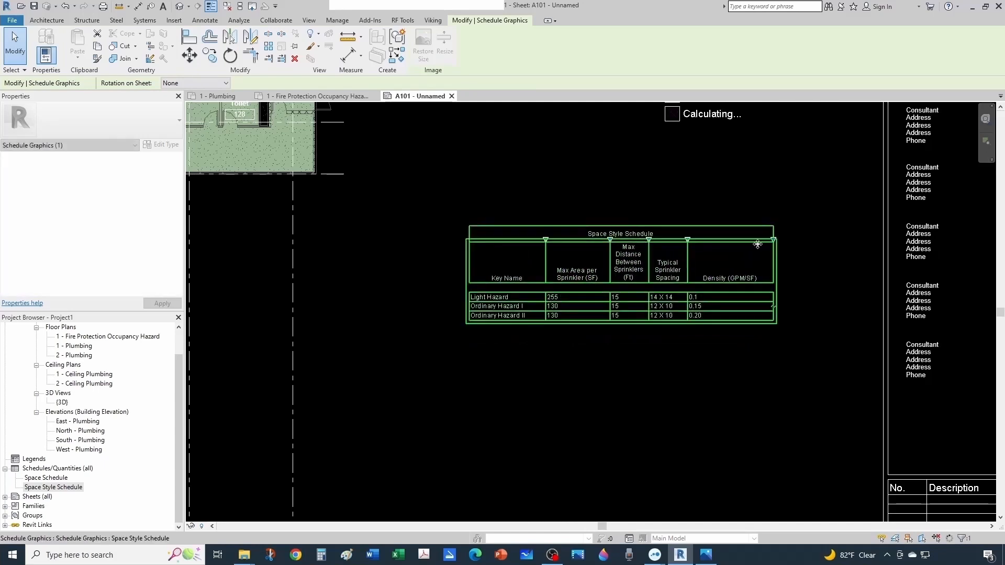
pyautogui.moveTo(650, 240); pyautogui.dragTo(703, 240)
pyautogui.scroll(-4, 671, 240)
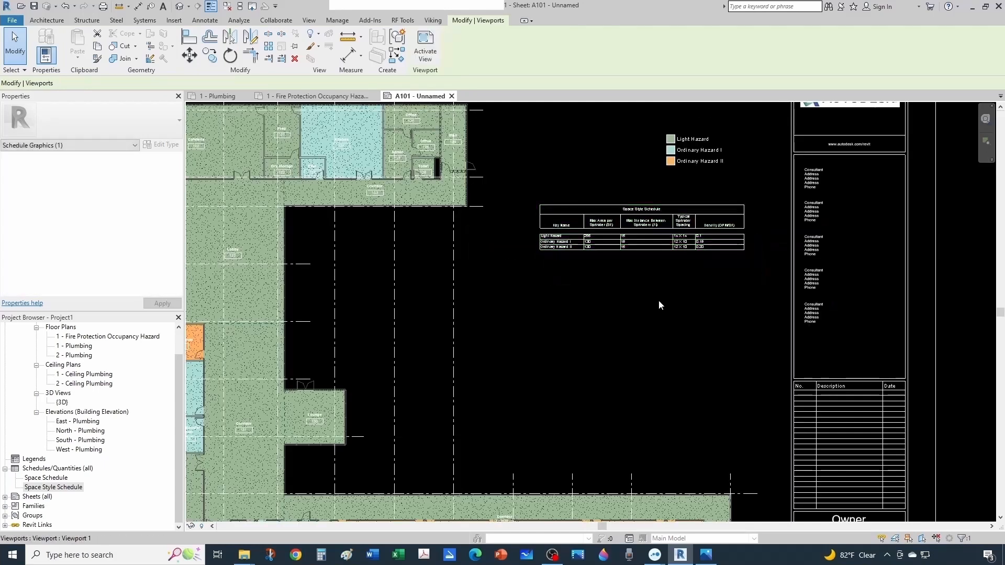
pyautogui.click(658, 288)
# Step: Review the layout of sheet A101 and read the sprinkler values in the placed Space Style Schedule
pyautogui.scroll(2, 492, 353)
pyautogui.scroll(-1, 505, 350)
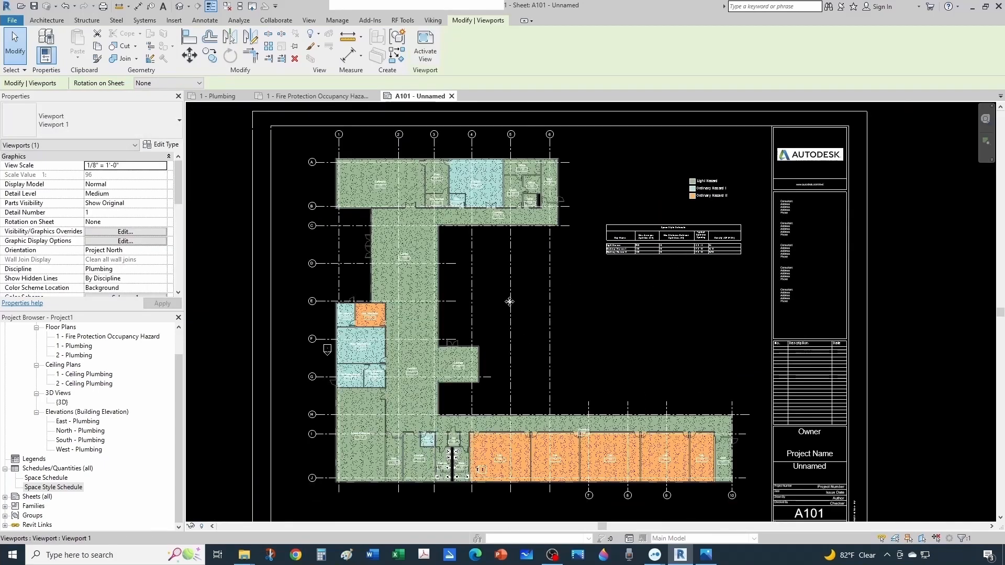
pyautogui.moveTo(514, 312); pyautogui.dragTo(542, 286, button='middle')
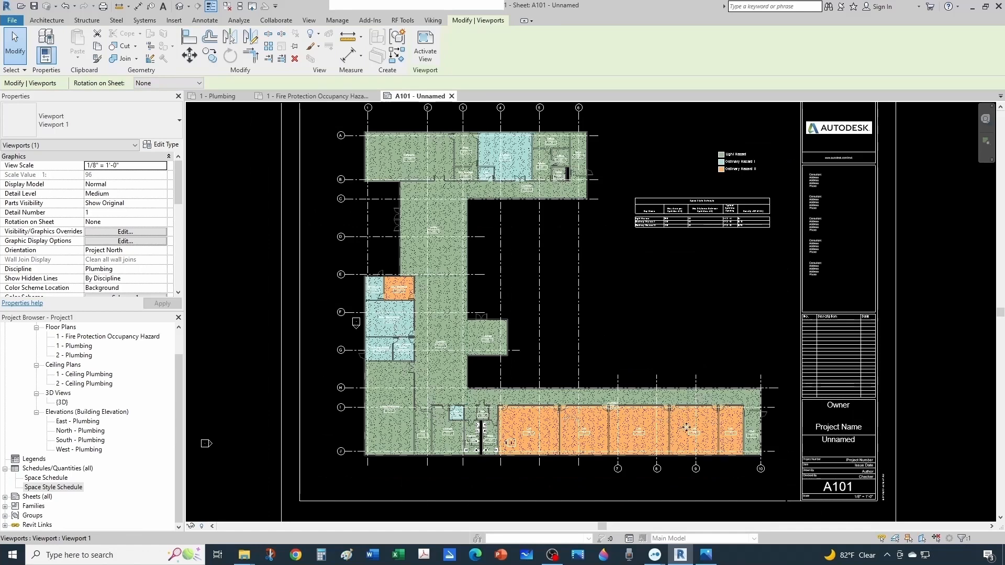
pyautogui.scroll(5, 655, 206)
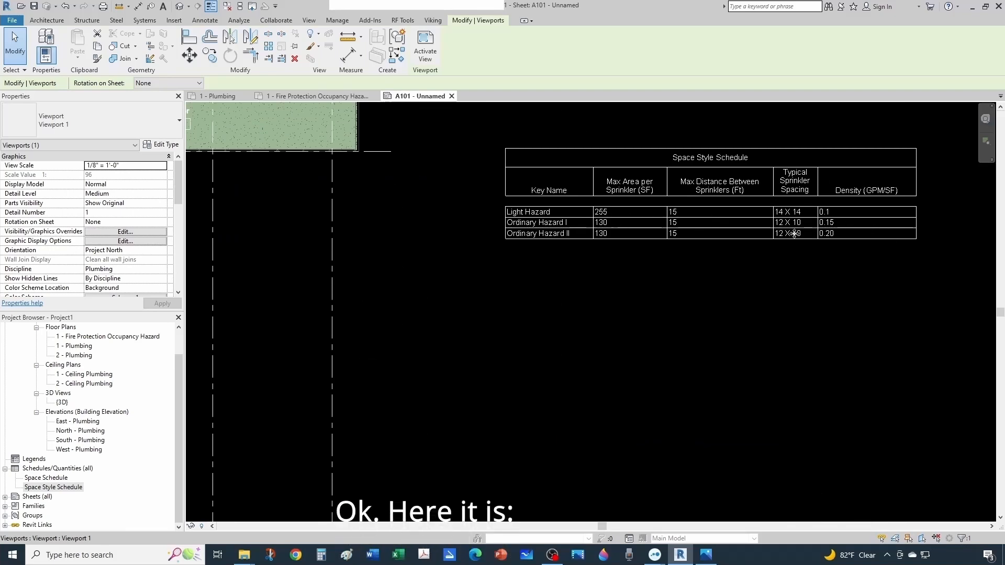
pyautogui.scroll(-1, 795, 233)
pyautogui.scroll(-1, 663, 234)
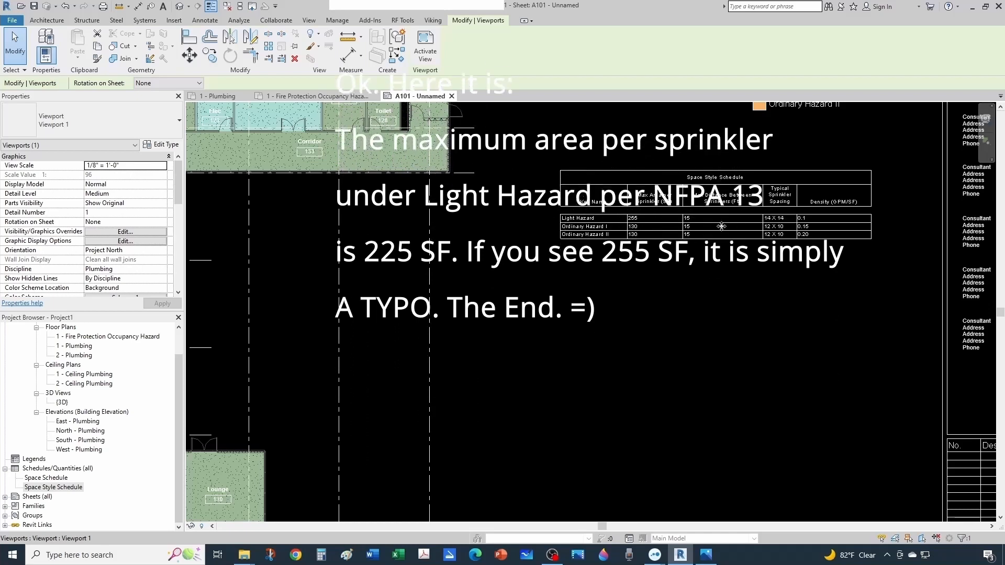
pyautogui.scroll(-1, 686, 240)
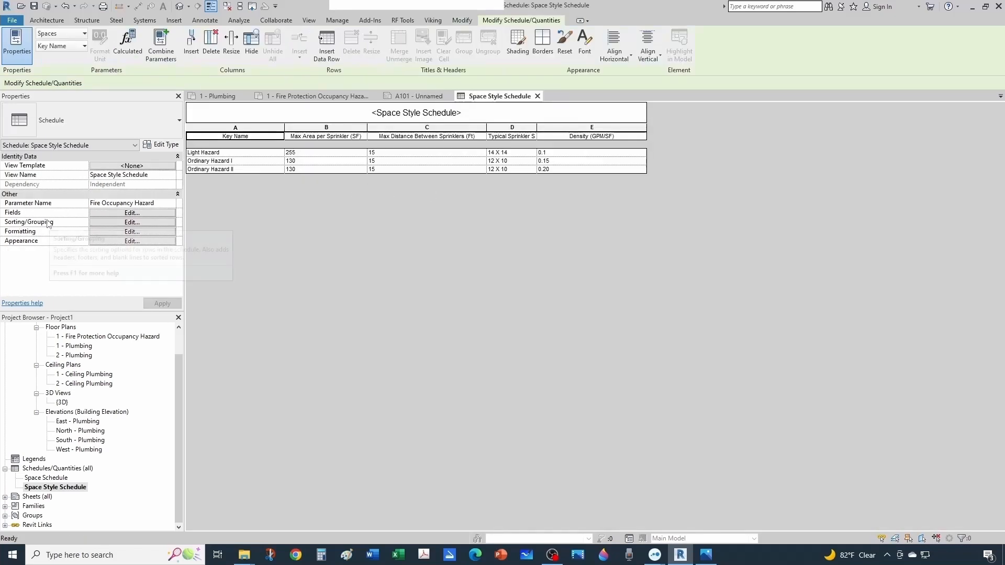
# Step: Change the alignment of all Space Style Schedule fields together, from Key Name through Density (GPM/SF), in the schedule's formatting properties
pyautogui.click(96, 233)
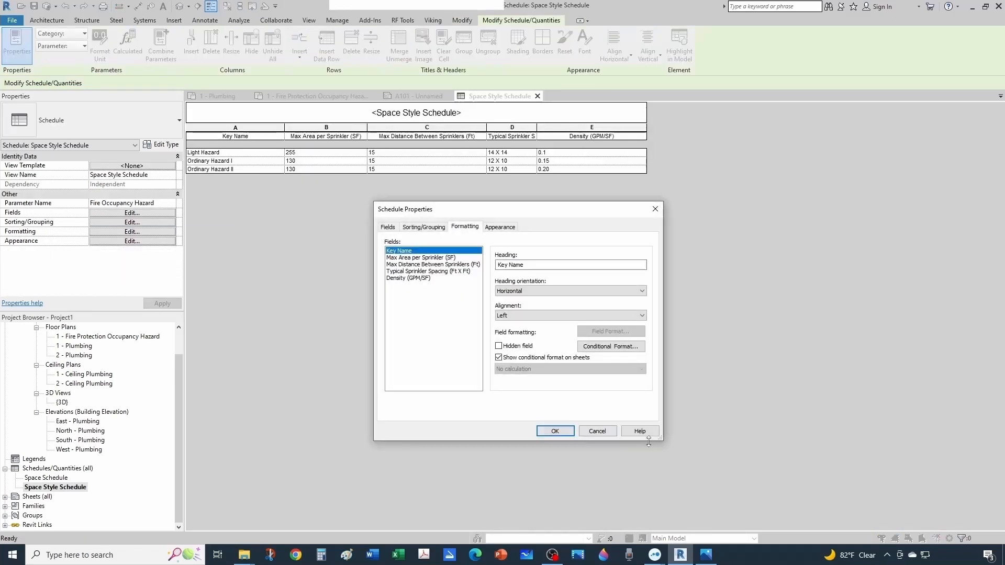
pyautogui.keyDown('shift'); pyautogui.click(415, 278); pyautogui.keyUp('shift')
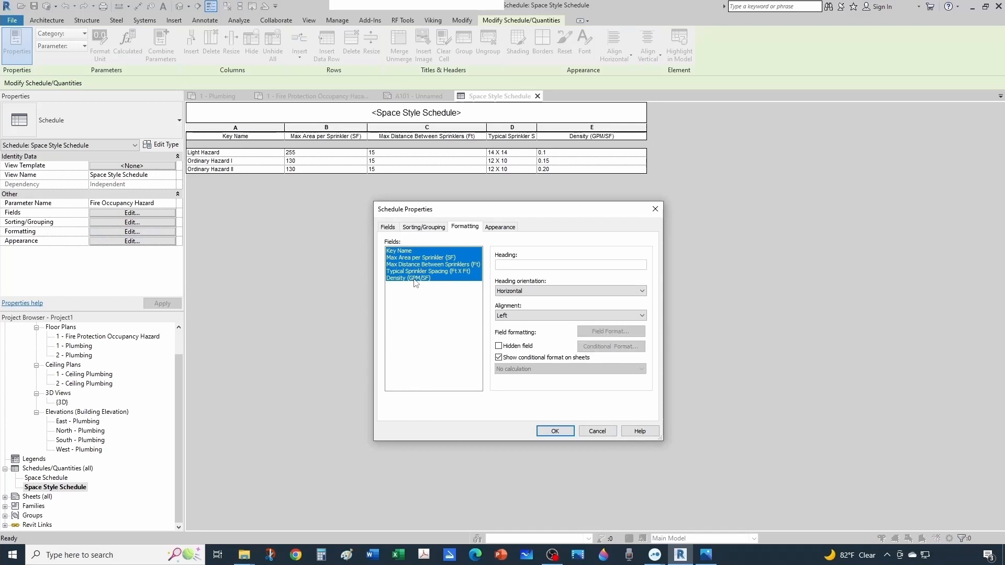
pyautogui.click(517, 317)
pyautogui.click(518, 337)
pyautogui.click(544, 432)
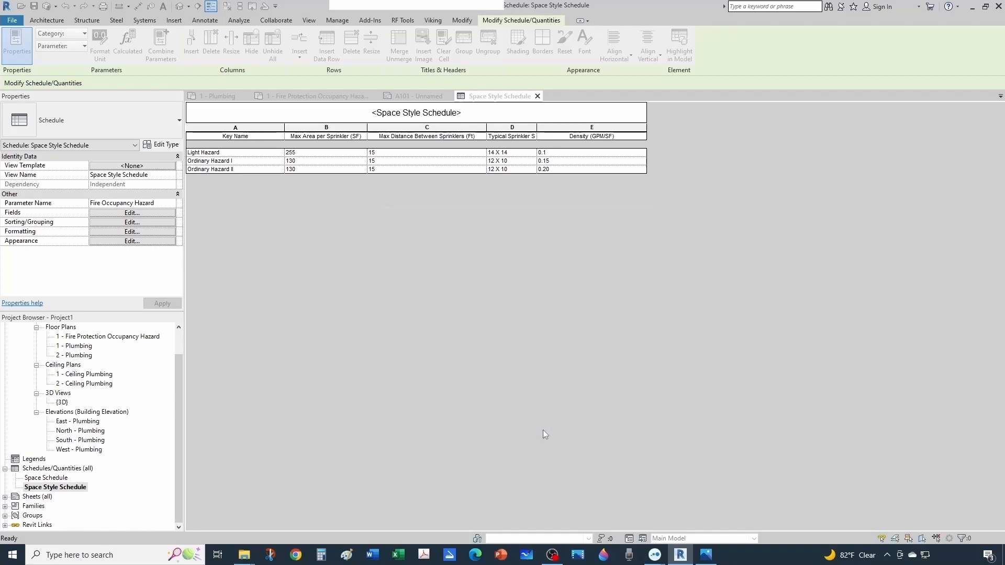
# Step: Return to sheet A101 and examine the alignment of the values in the placed Space Style Schedule
pyautogui.click(537, 96)
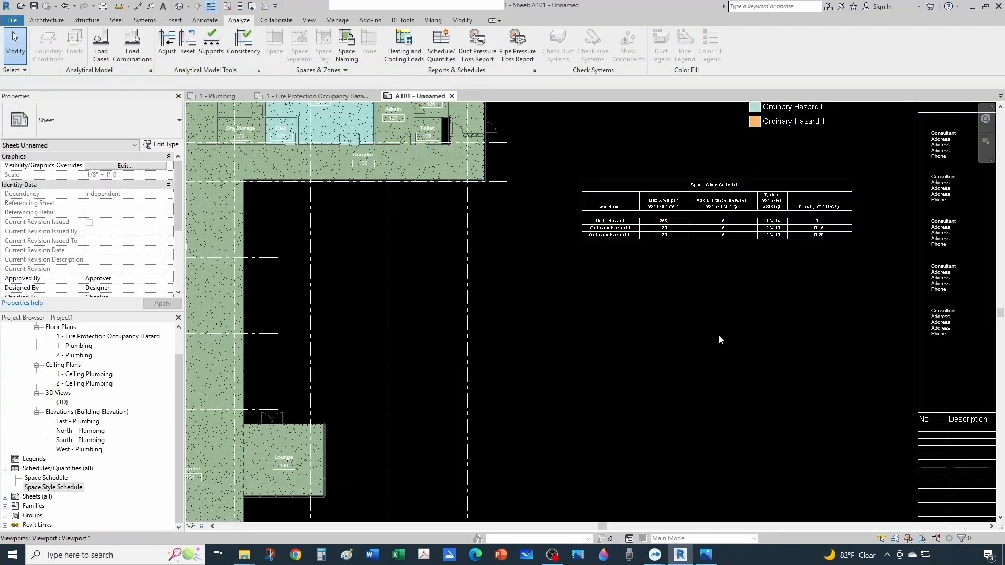
pyautogui.scroll(-3, 719, 337)
pyautogui.scroll(-1, 720, 337)
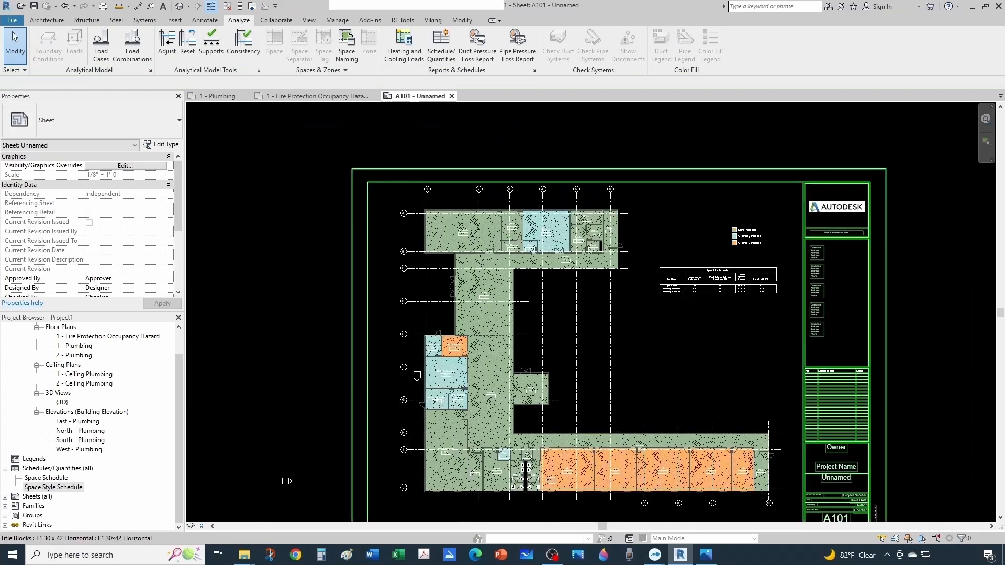
pyautogui.scroll(3, 501, 361)
pyautogui.scroll(-1, 502, 361)
pyautogui.scroll(2, 532, 361)
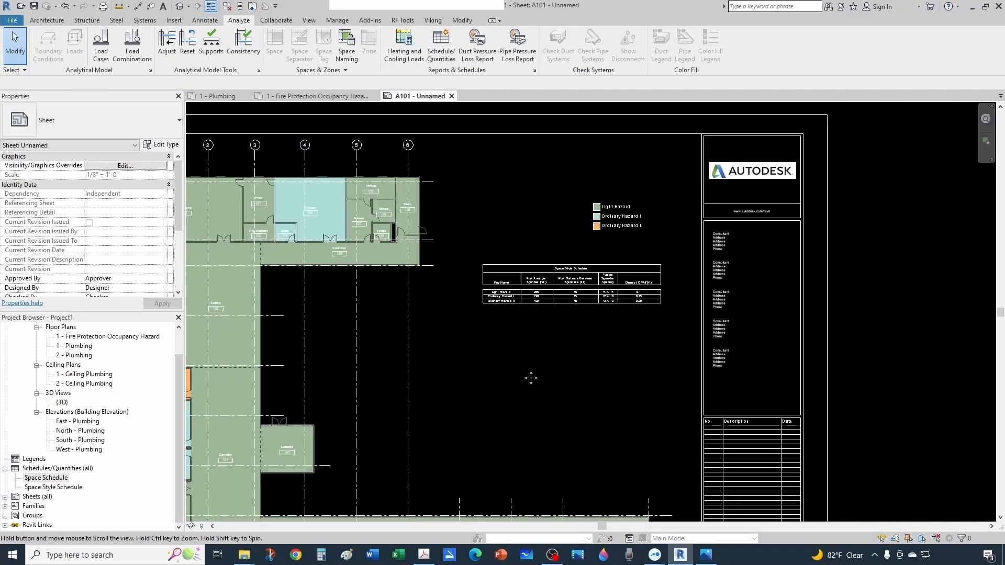
pyautogui.scroll(1, 587, 353)
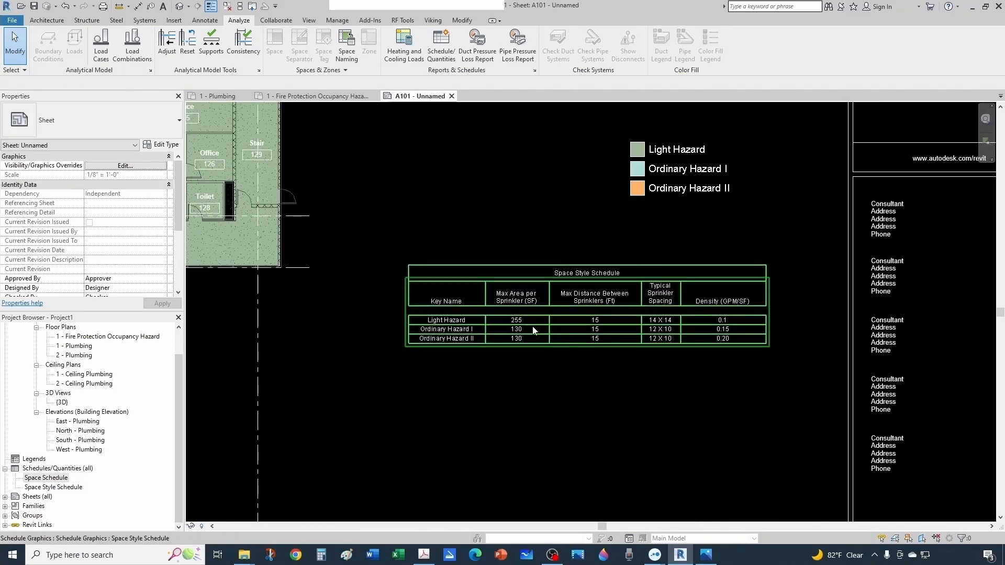
pyautogui.scroll(-3, 501, 340)
# Step: Place the Space Schedule on sheet A101 below the Space Style Schedule, beside the building plan
pyautogui.click(58, 480)
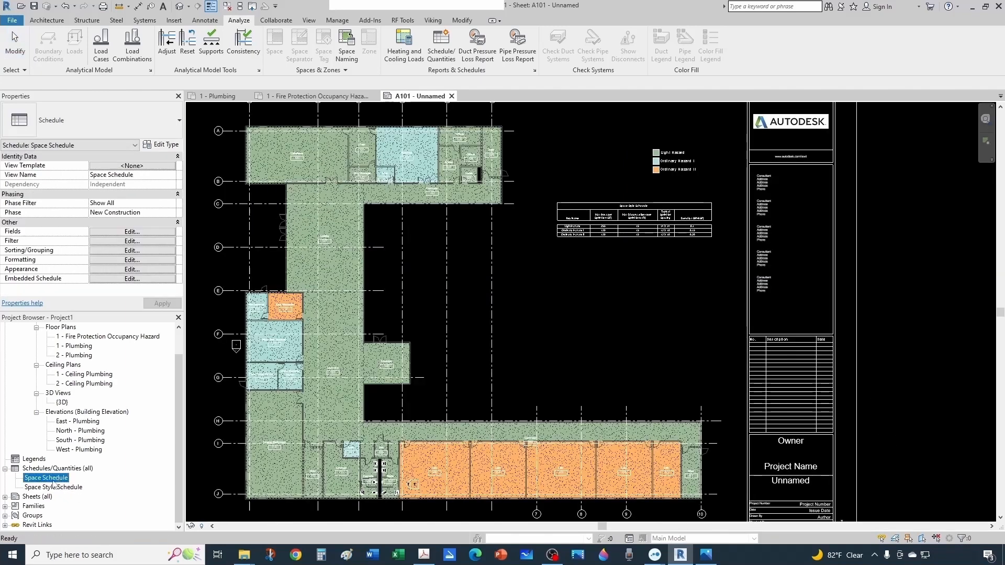
pyautogui.moveTo(39, 483); pyautogui.dragTo(637, 278)
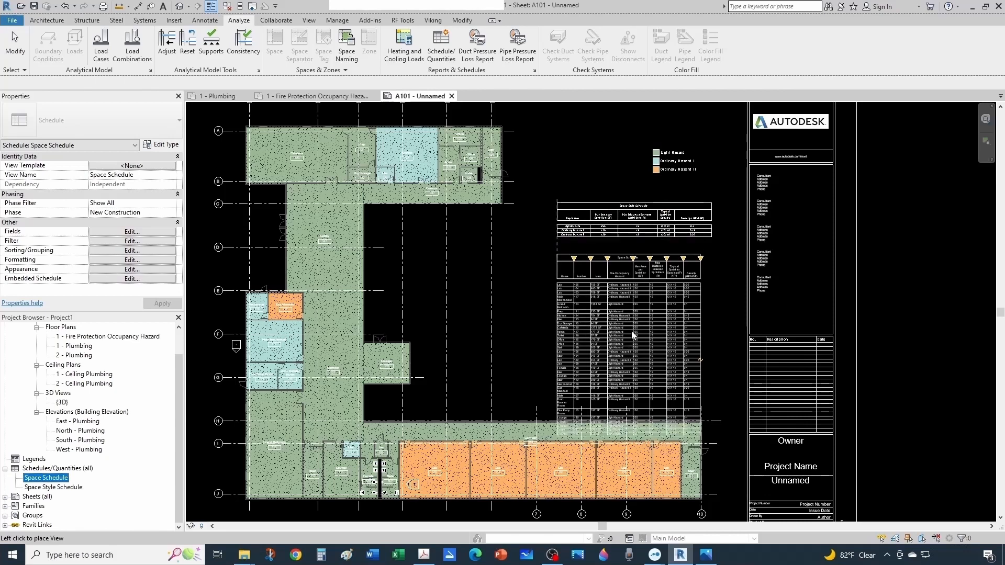
pyautogui.click(633, 309)
pyautogui.press('Escape')
# Step: Move the Space Style Schedule above the hazard color legend on sheet A101 and deselect it
pyautogui.click(638, 207)
pyautogui.moveTo(638, 208); pyautogui.dragTo(634, 122)
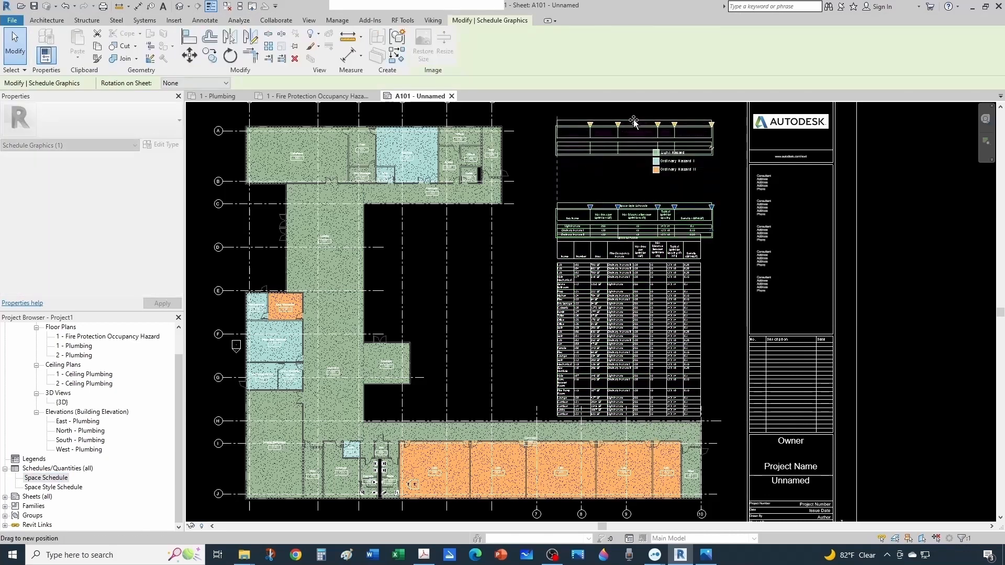
pyautogui.click(630, 225)
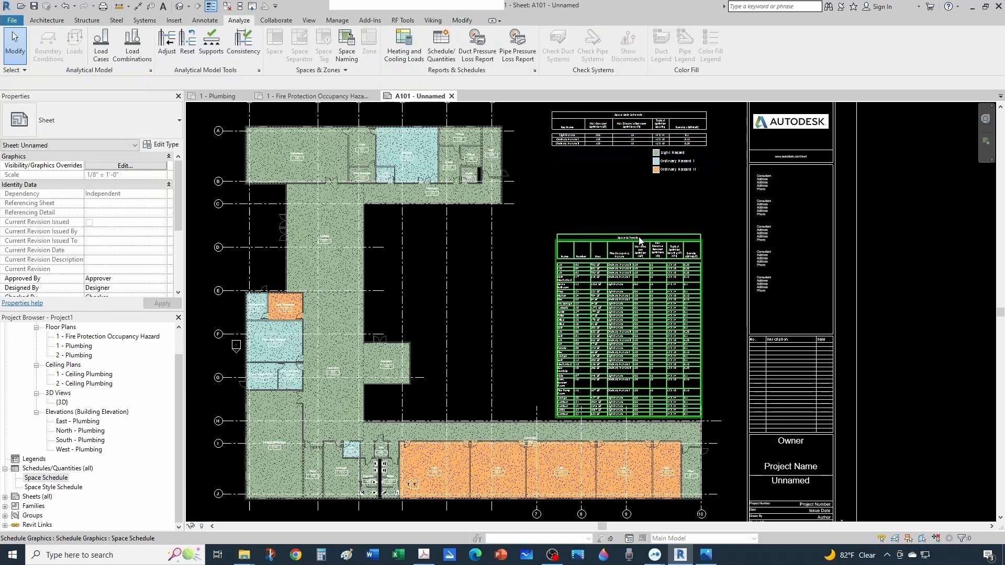
# Step: Widen the placed Space Schedule's columns for maximum sprinkler distance, typical sprinkler spacing and density
pyautogui.click(636, 237)
pyautogui.scroll(3, 636, 237)
pyautogui.moveTo(632, 197); pyautogui.dragTo(595, 196)
pyautogui.scroll(2, 681, 211)
pyautogui.moveTo(680, 180)
pyautogui.mouseDown()
pyautogui.moveTo(702, 180)
pyautogui.moveTo(671, 180)
pyautogui.mouseUp()
pyautogui.moveTo(620, 179); pyautogui.dragTo(653, 181)
# Step: Center the alignment of all Space Schedule fields together, from Name through Density (GPM/SF), in the schedule's formatting properties
pyautogui.doubleClick(629, 180)
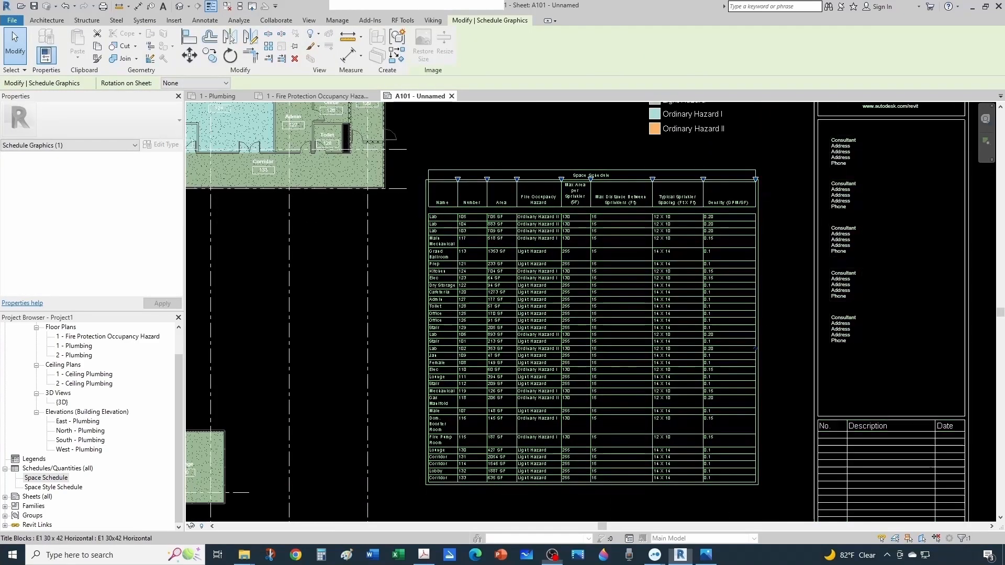
pyautogui.click(111, 260)
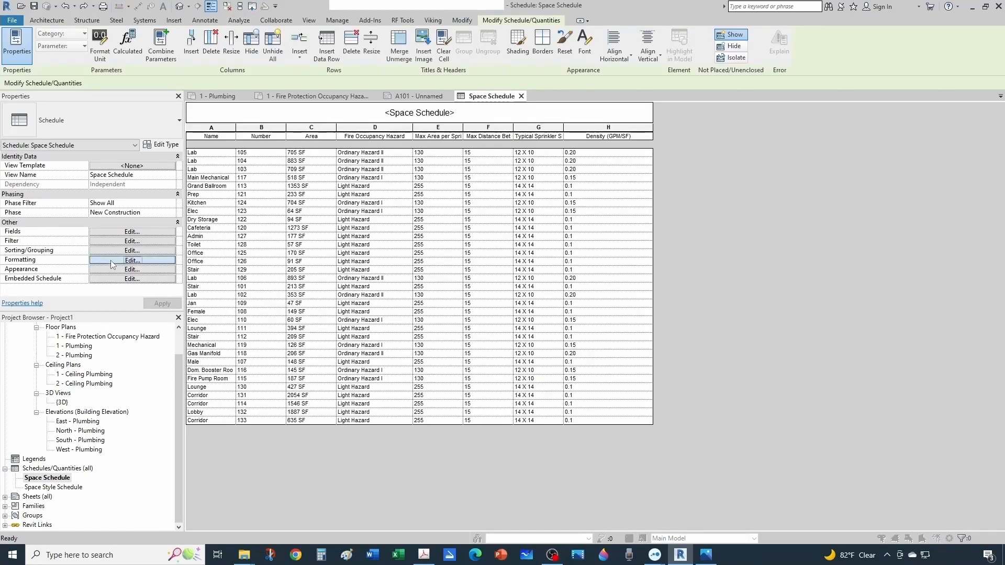
pyautogui.keyDown('shift'); pyautogui.click(426, 299); pyautogui.keyUp('shift')
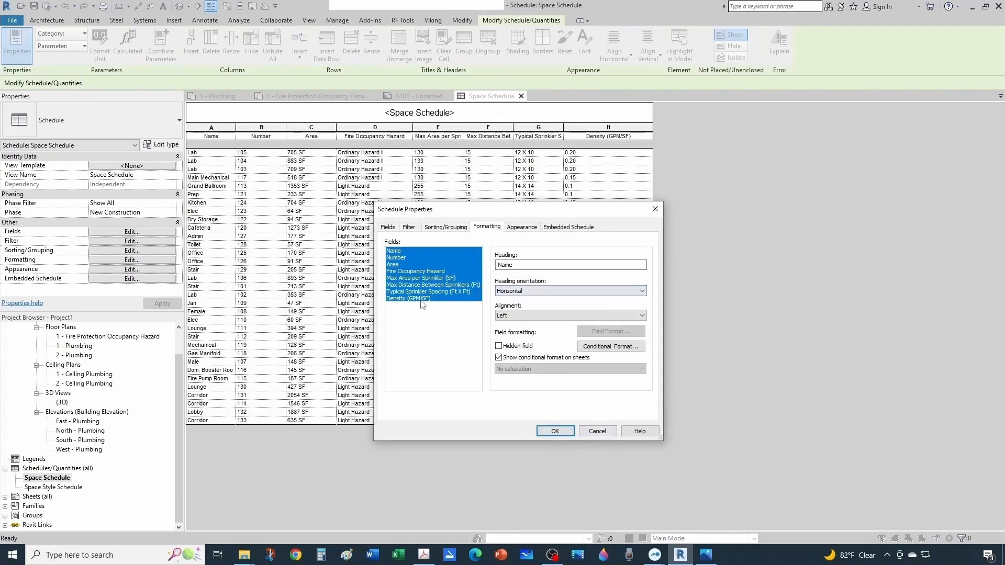
pyautogui.click(506, 315)
pyautogui.click(508, 329)
pyautogui.click(555, 431)
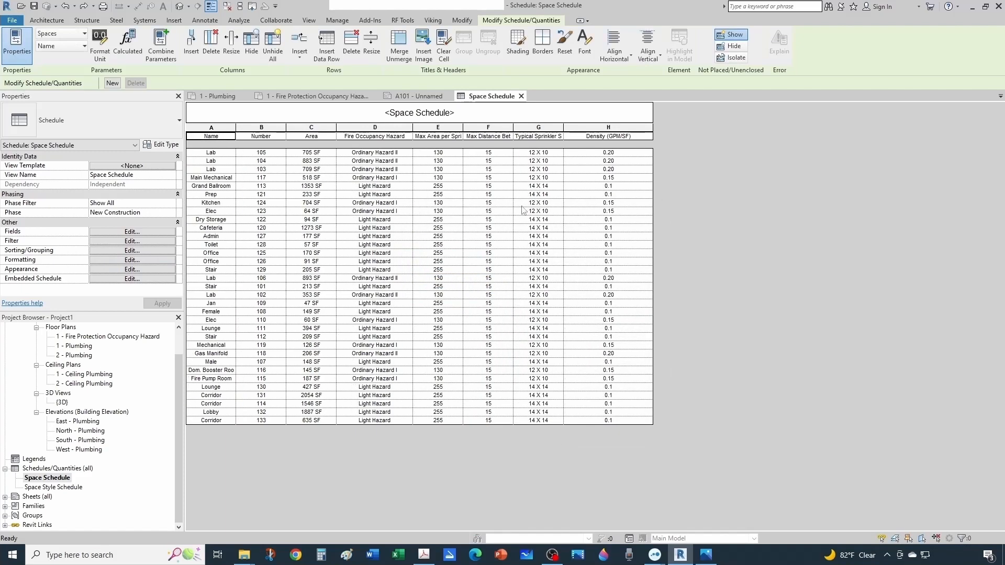
# Step: Return to sheet A101 and review the placed Space Schedule and its position beside the plan
pyautogui.click(522, 97)
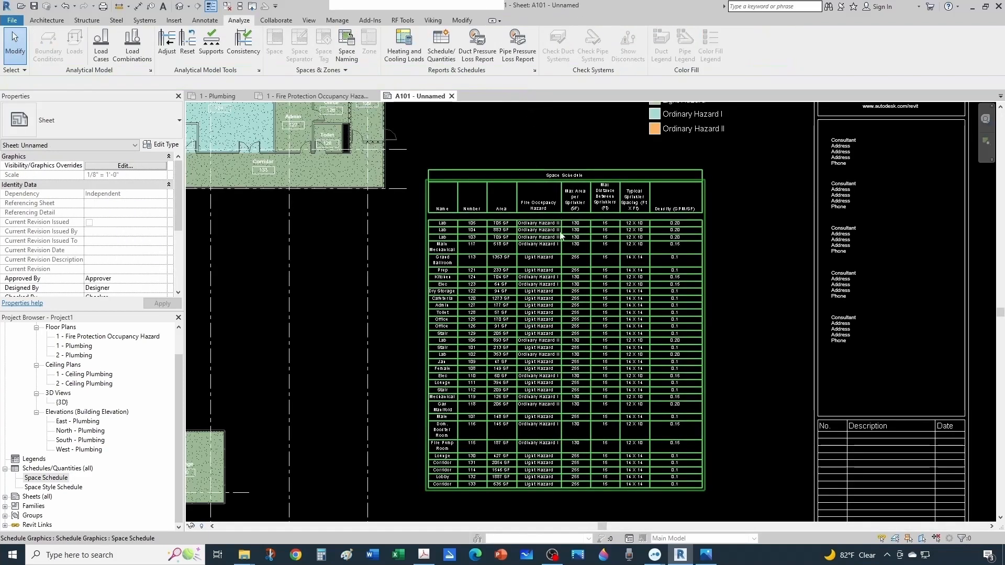
pyautogui.scroll(3, 433, 298)
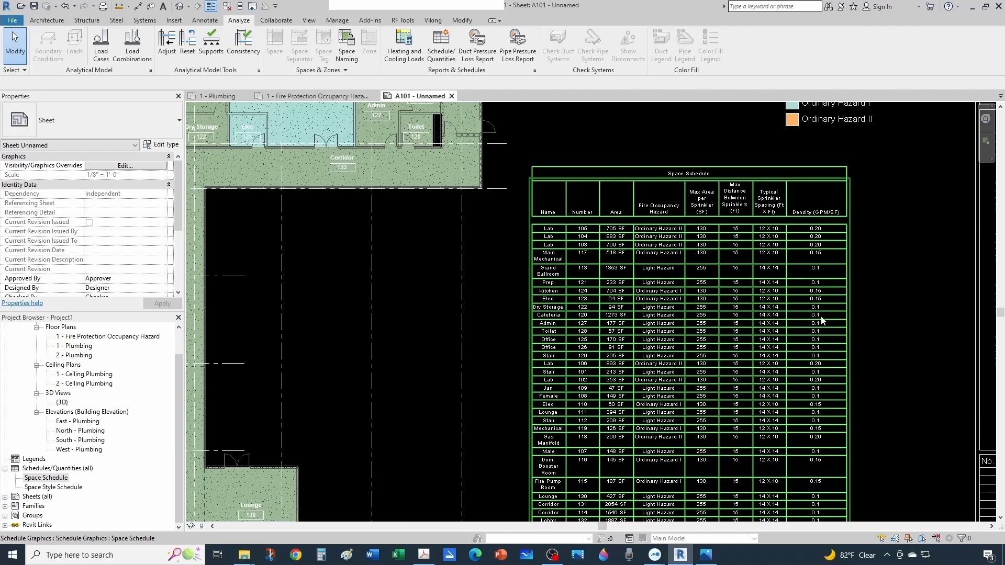
pyautogui.scroll(-5, 770, 335)
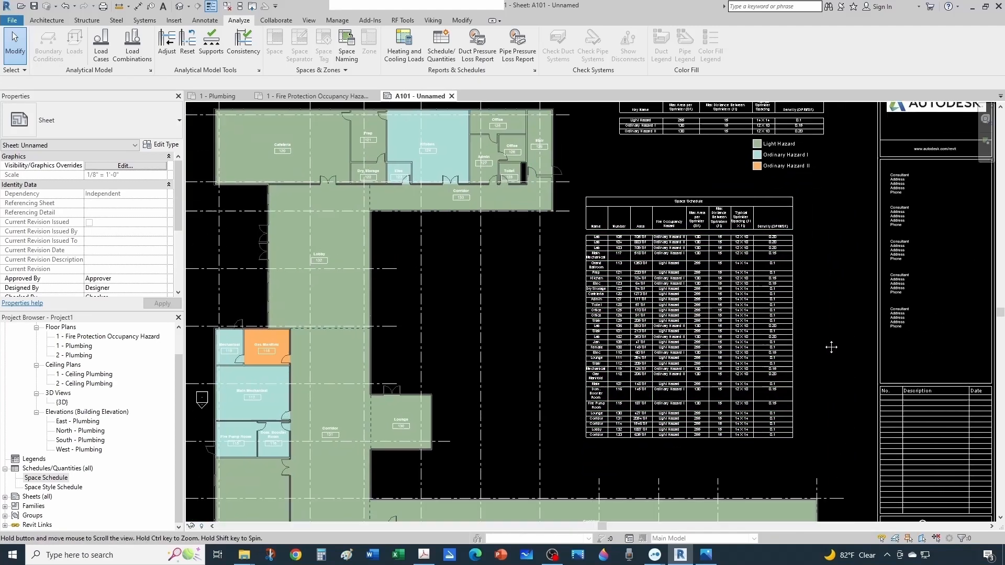